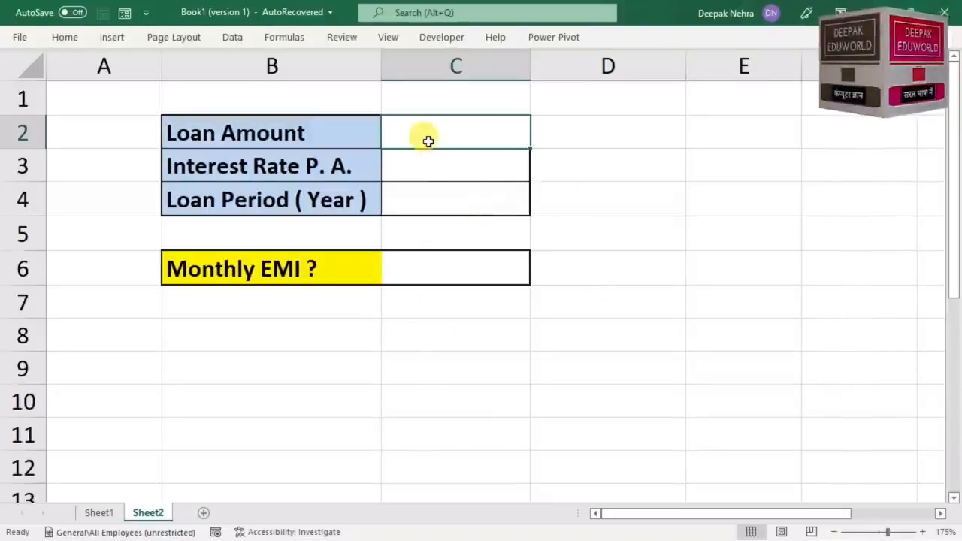
- Enter a loan amount of 100000, an annual interest rate of 8% and a loan period of 2 years
{"action": "type", "text": "100000"}
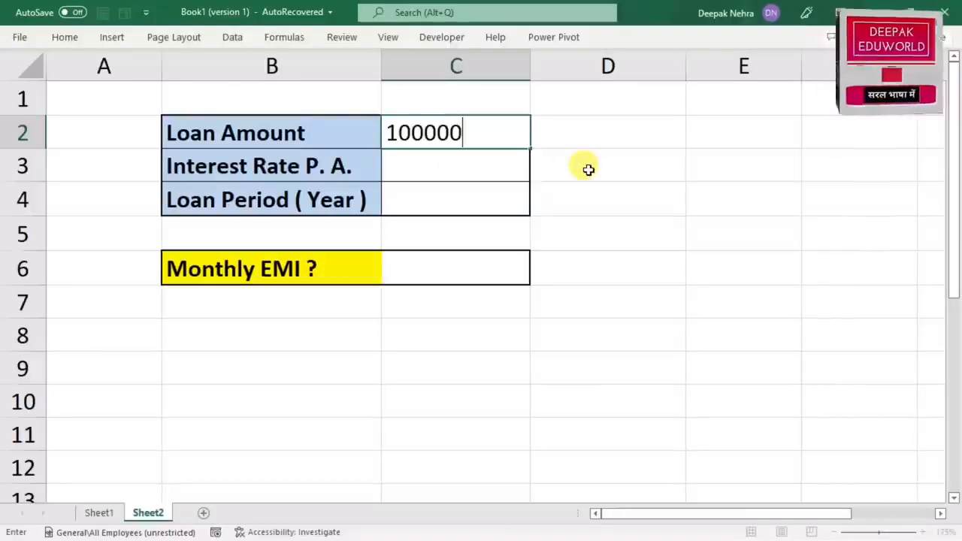
{"action": "key", "text": "Return"}
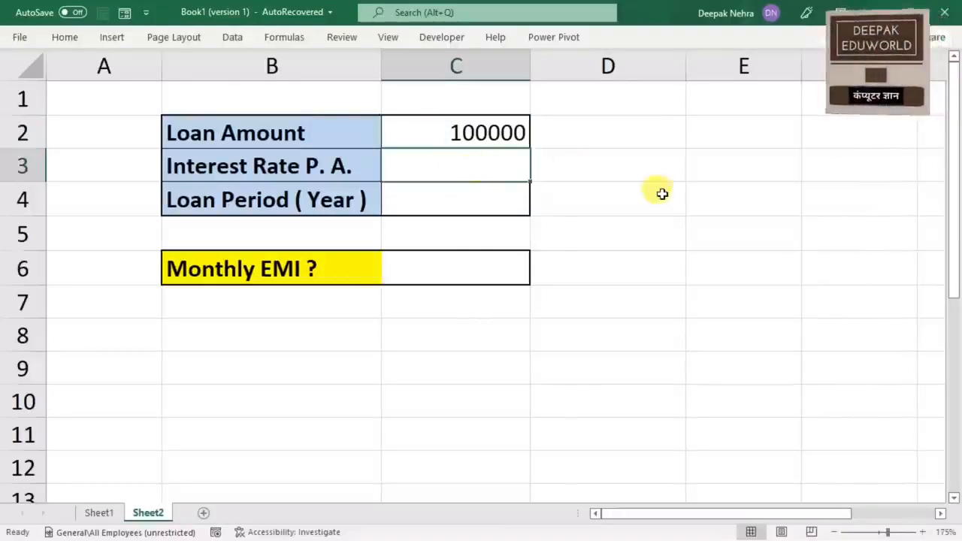
{"action": "type", "text": "8%"}
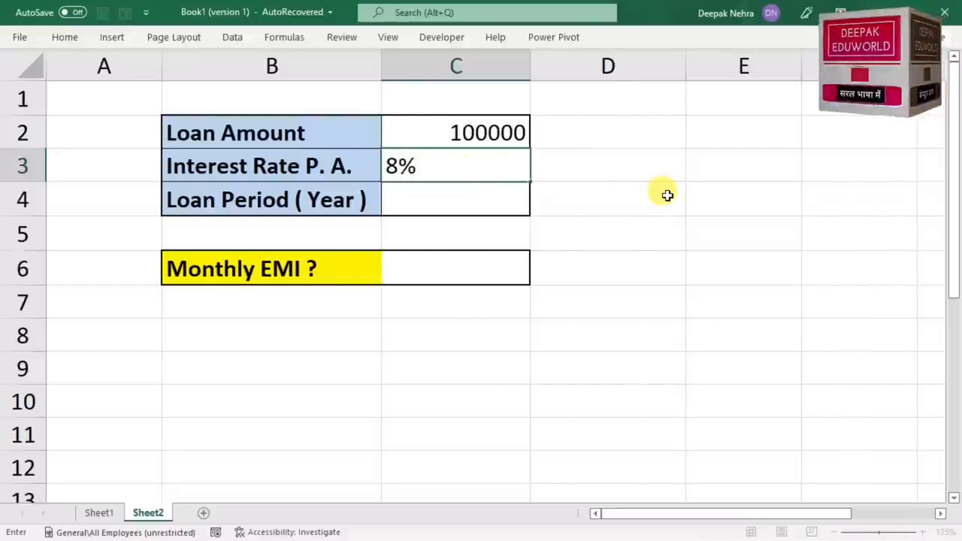
{"action": "left_click", "coordinate": [446, 196]}
{"action": "type", "text": "2"}
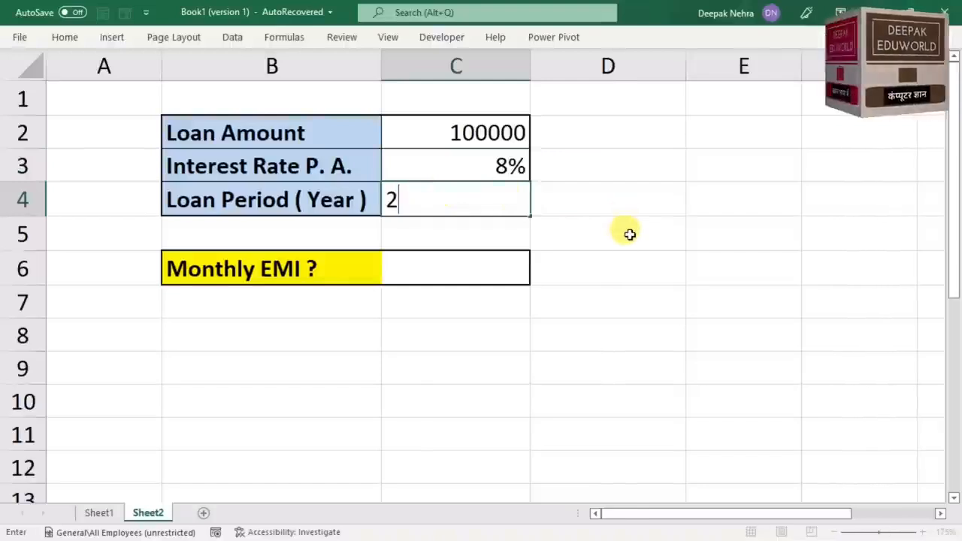
{"action": "left_click", "coordinate": [630, 234]}
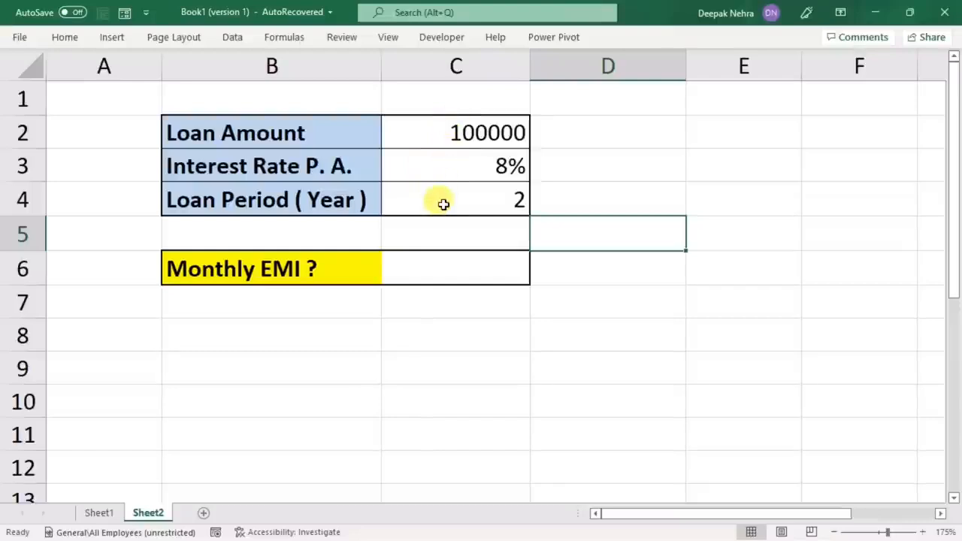
- Calculate the monthly EMI in C6 with the formula =PMT(C3/12,C4*12,C2)
{"action": "left_click", "coordinate": [437, 268]}
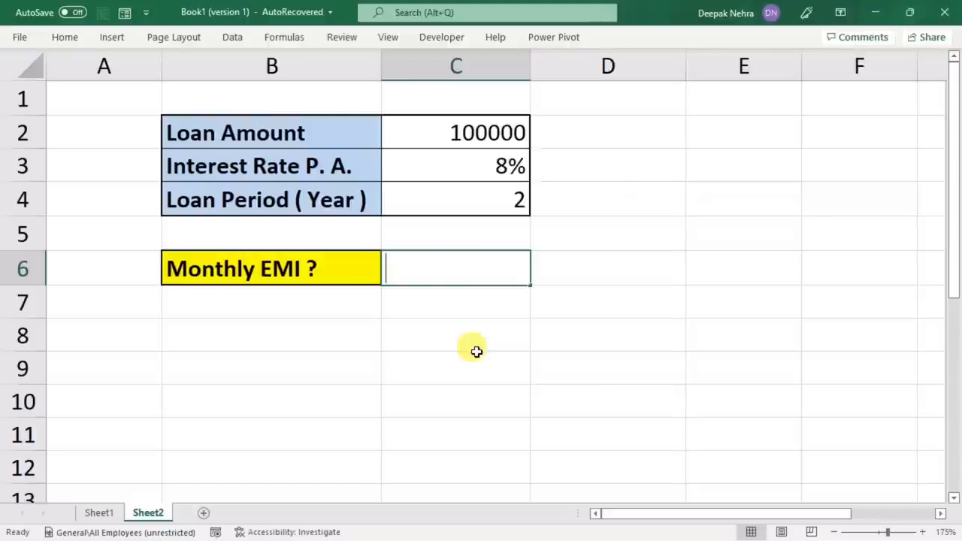
{"action": "type", "text": "=pmt"}
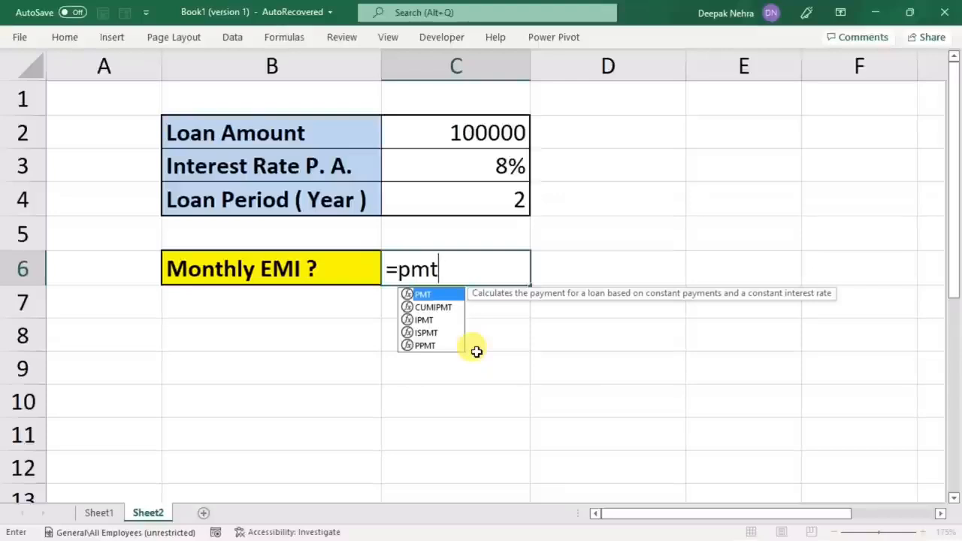
{"action": "key", "text": "Tab"}
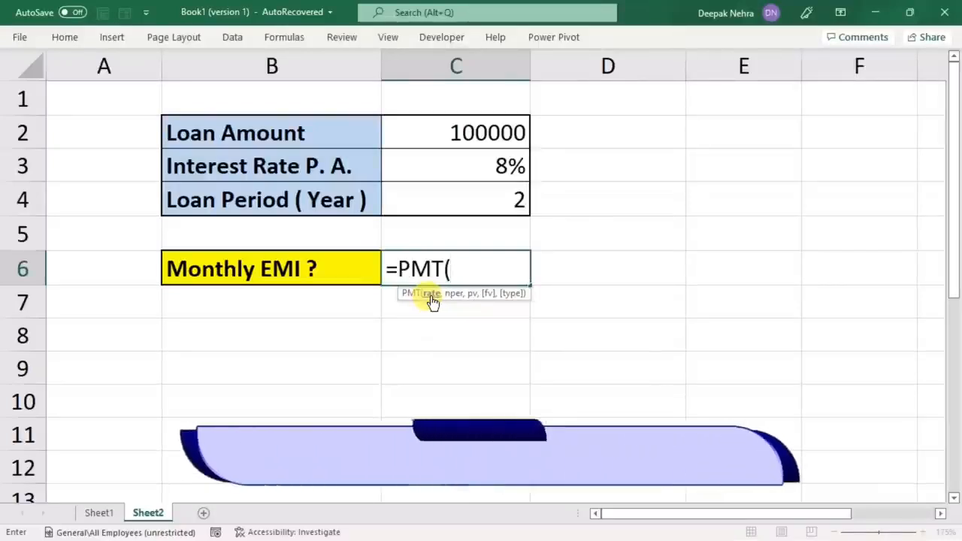
{"action": "left_click", "coordinate": [453, 164]}
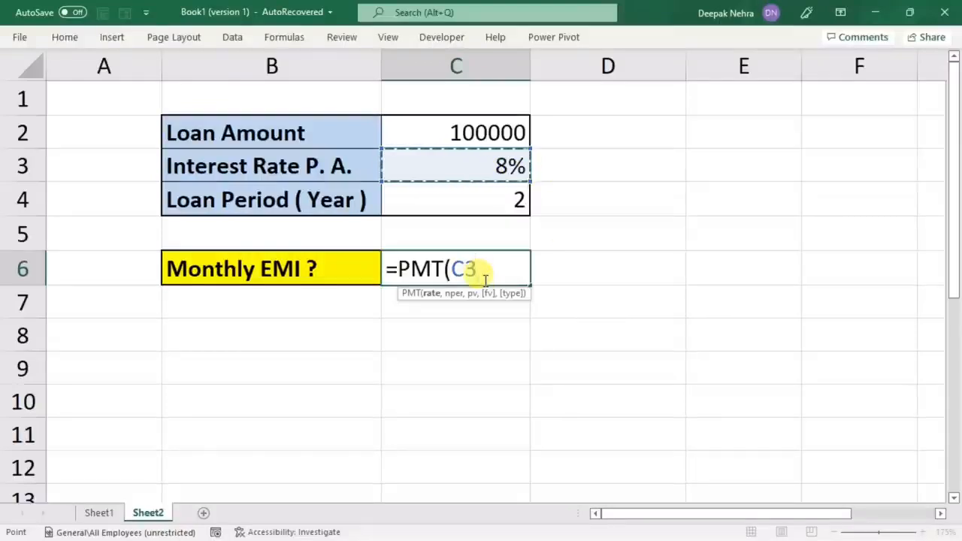
{"action": "type", "text": "/"}
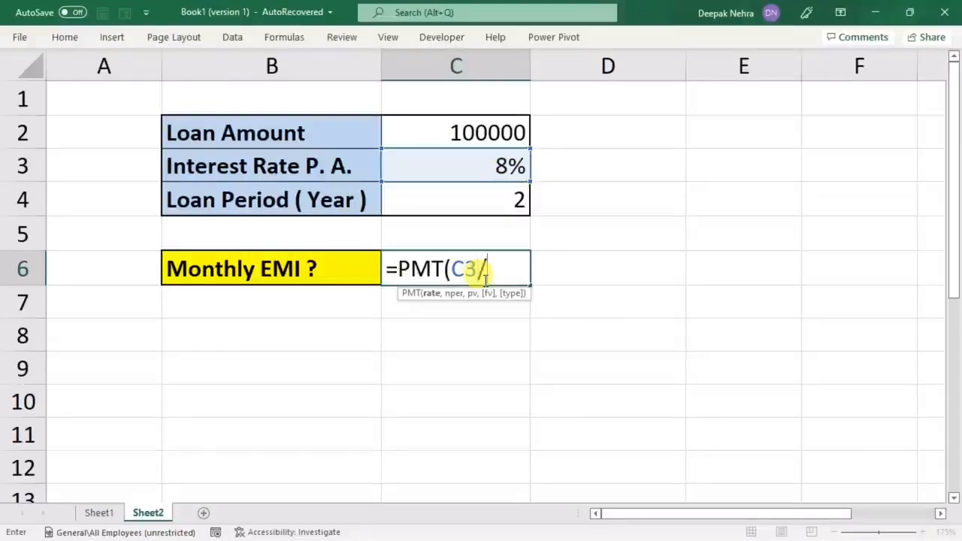
{"action": "type", "text": "12"}
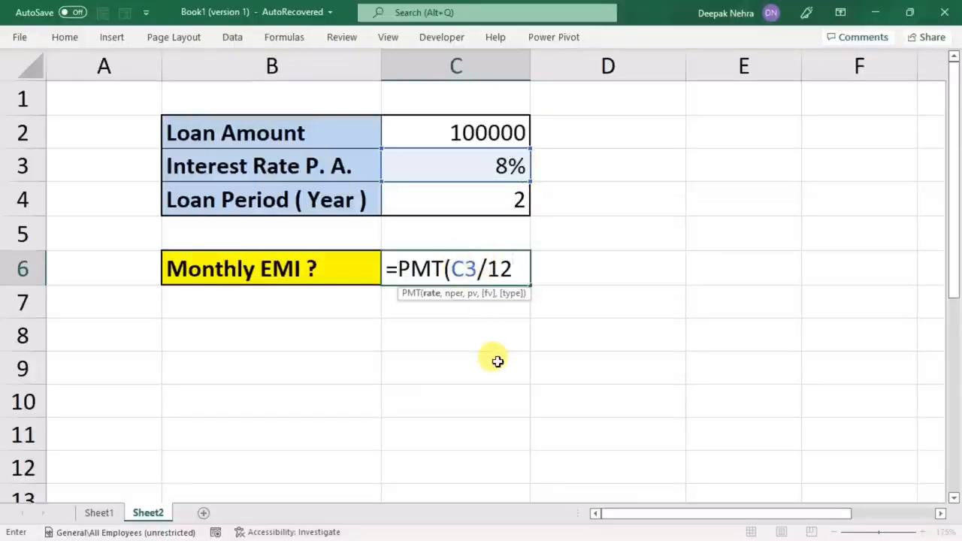
{"action": "type", "text": ","}
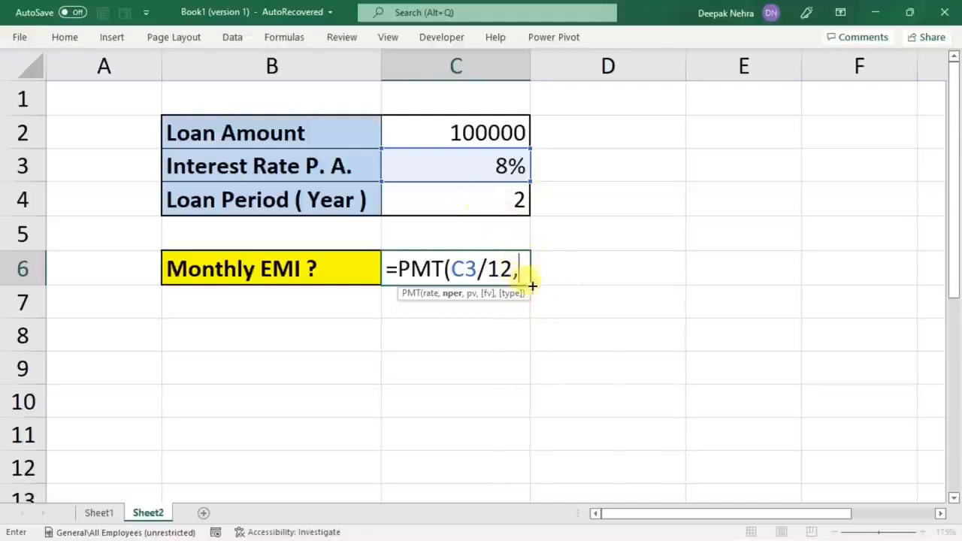
{"action": "left_click", "coordinate": [459, 200]}
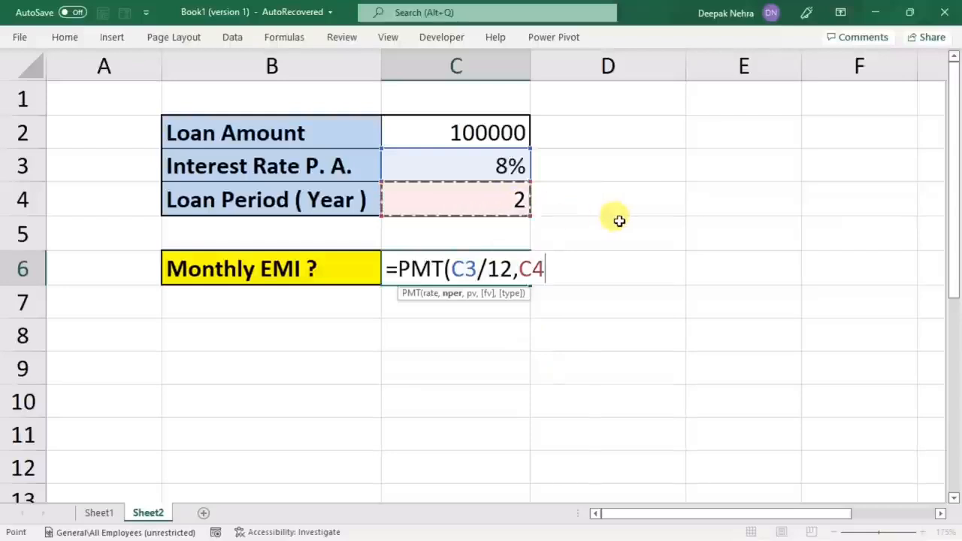
{"action": "type", "text": "*12"}
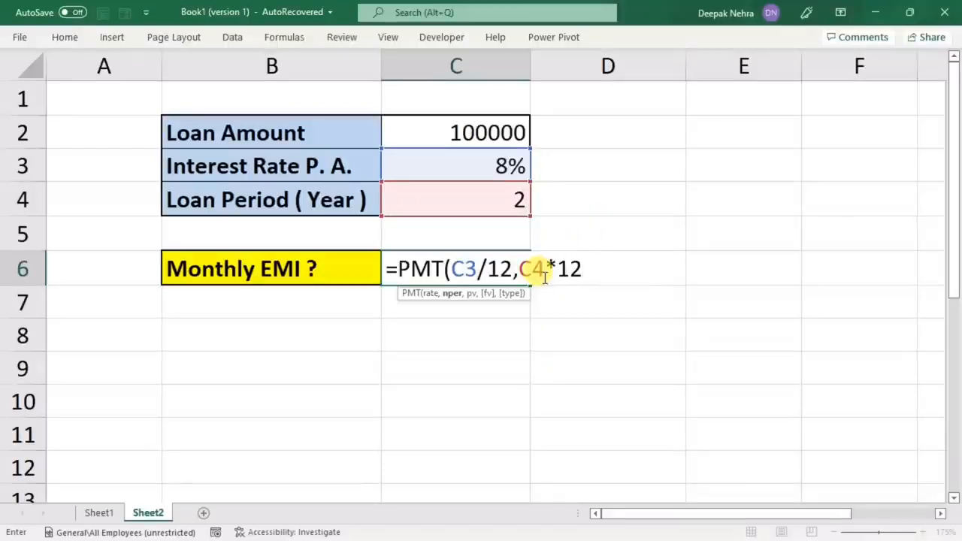
{"action": "type", "text": ","}
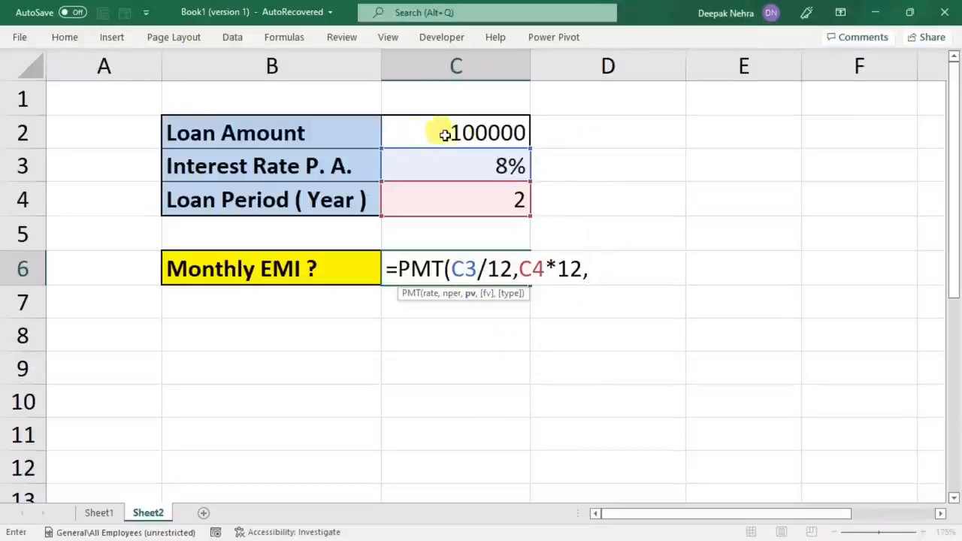
{"action": "left_click", "coordinate": [450, 130]}
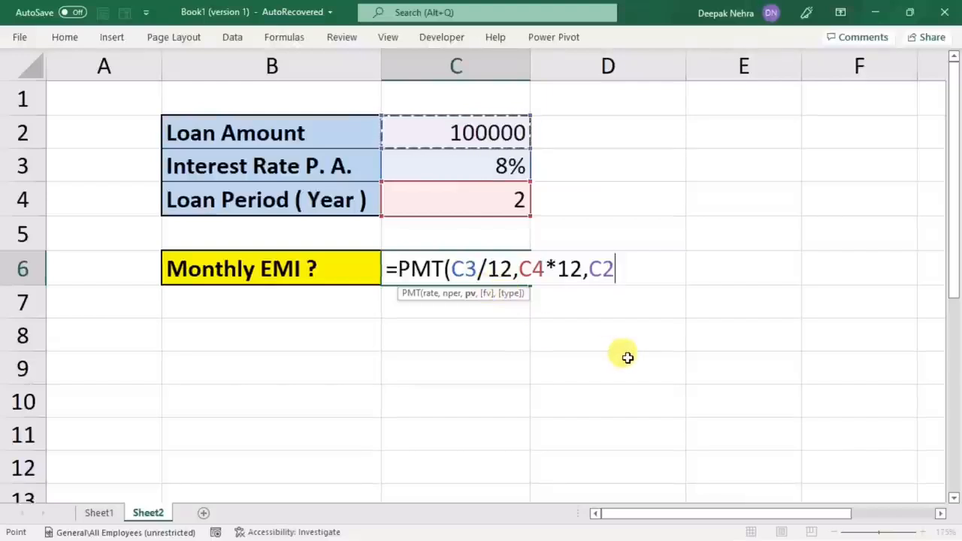
{"action": "type", "text": ")"}
{"action": "key", "text": "Return"}
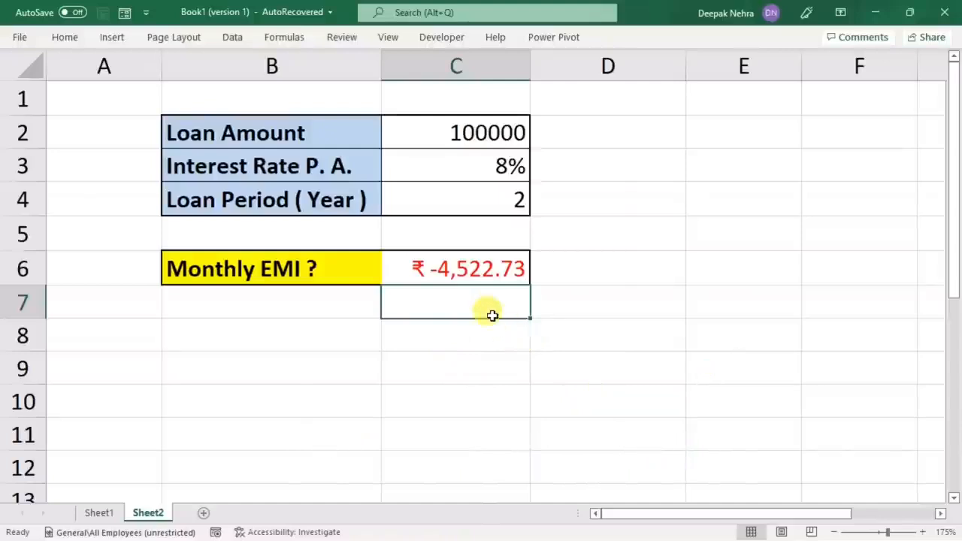
- Try making the loan amount in C2 negative by changing it to -100000
{"action": "left_click", "coordinate": [437, 132]}
{"action": "double_click", "coordinate": [436, 131]}
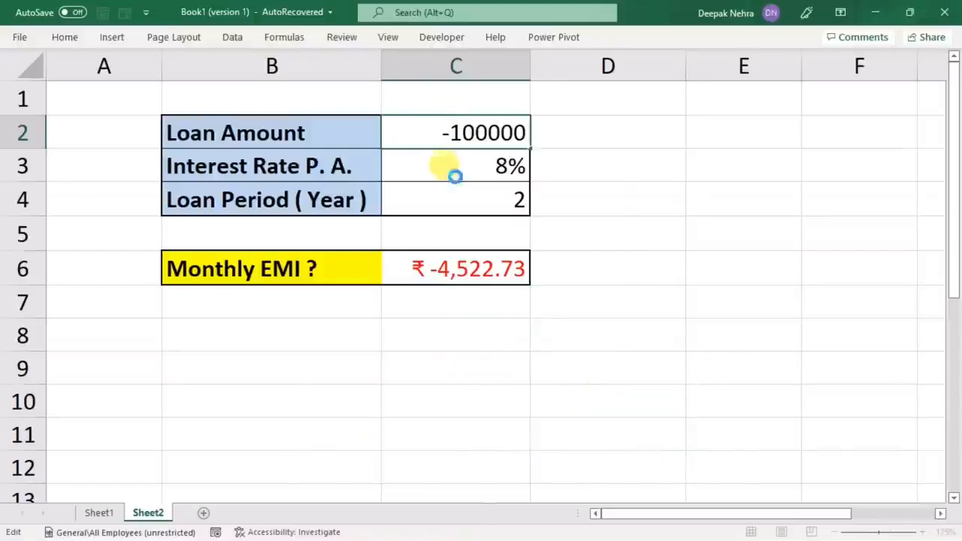
{"action": "type", "text": "-"}
{"action": "key", "text": "Return"}
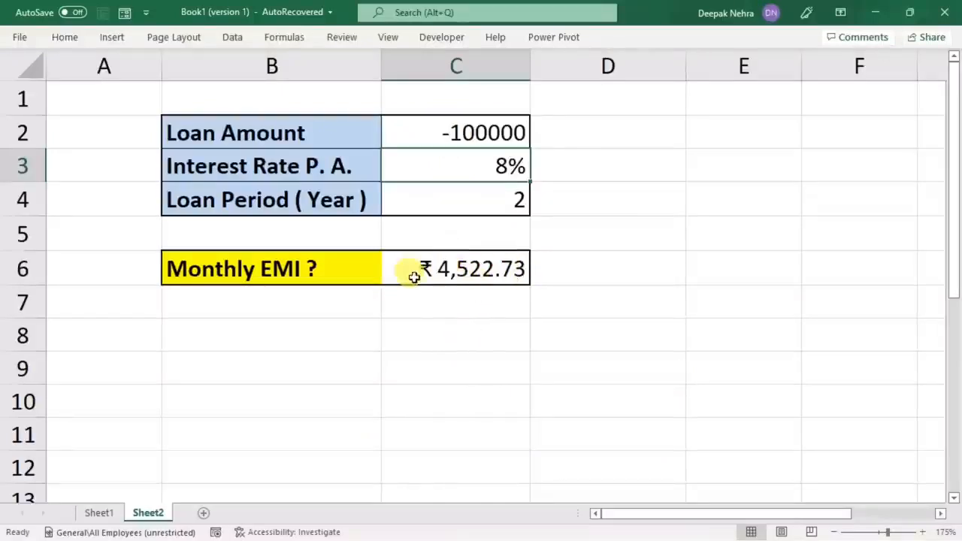
- Remove the minus sign from the loan amount in C2
{"action": "double_click", "coordinate": [437, 132]}
{"action": "left_click", "coordinate": [391, 132]}
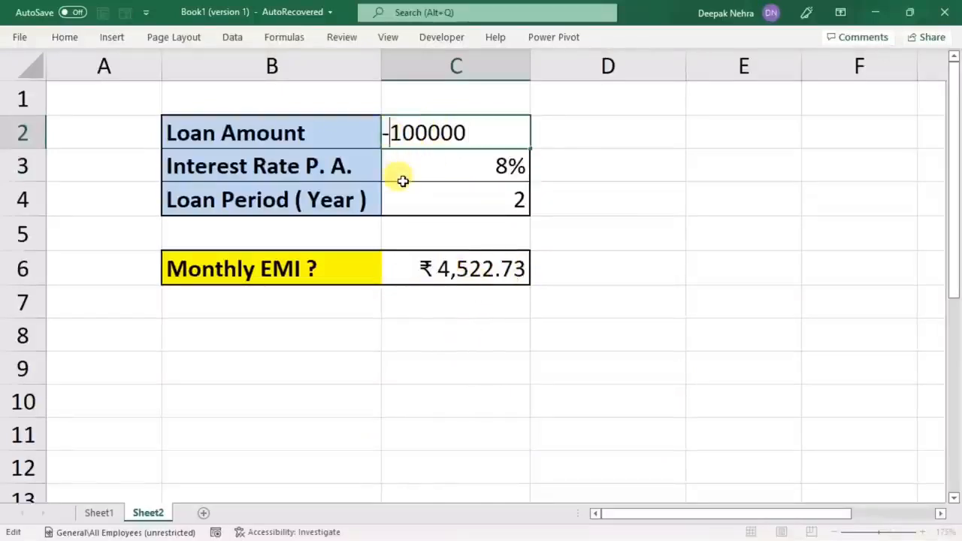
{"action": "key", "text": "BackSpace"}
- Negate the EMI formula in C6 by inserting a minus sign before PMT, giving =-PMT(C3/12,C4*12,C2)
{"action": "double_click", "coordinate": [451, 267]}
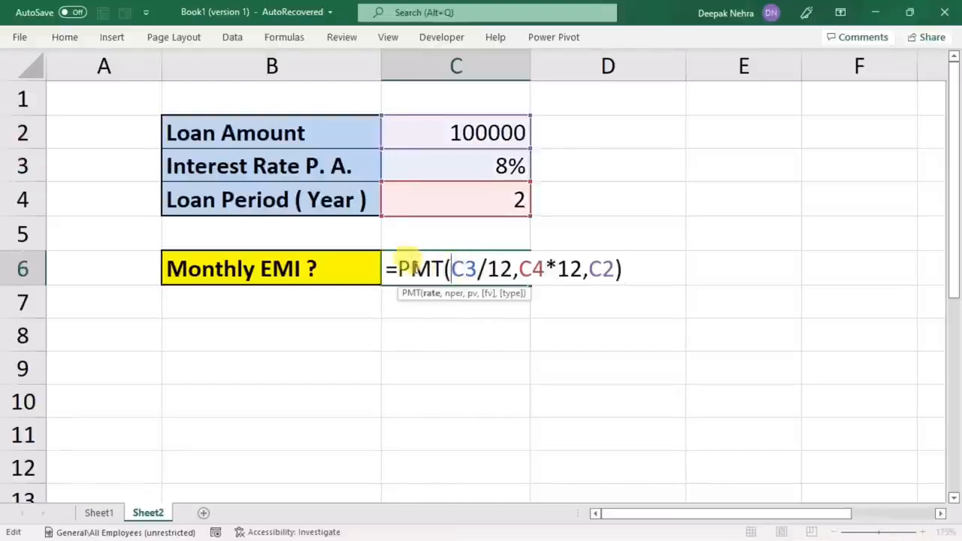
{"action": "left_click", "coordinate": [397, 269]}
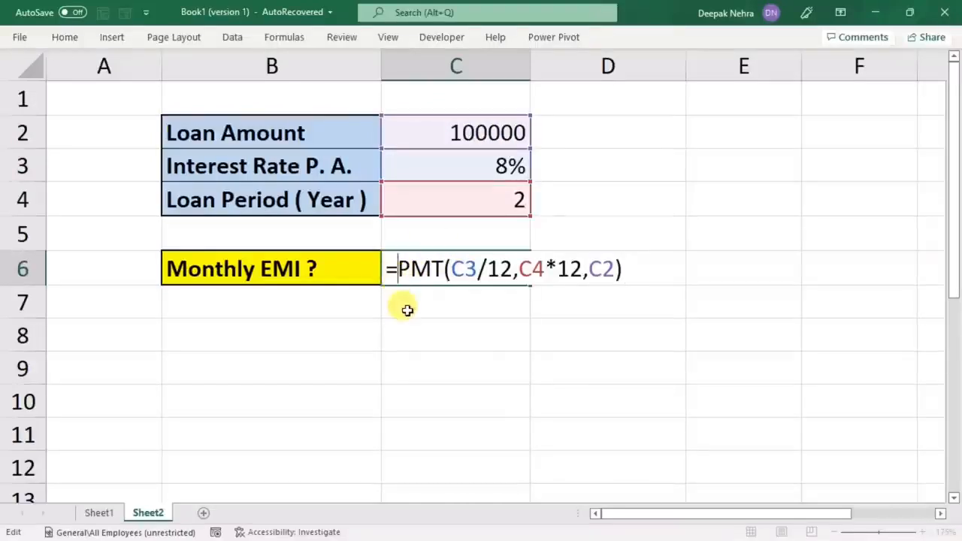
{"action": "type", "text": "-"}
{"action": "key", "text": "Return"}
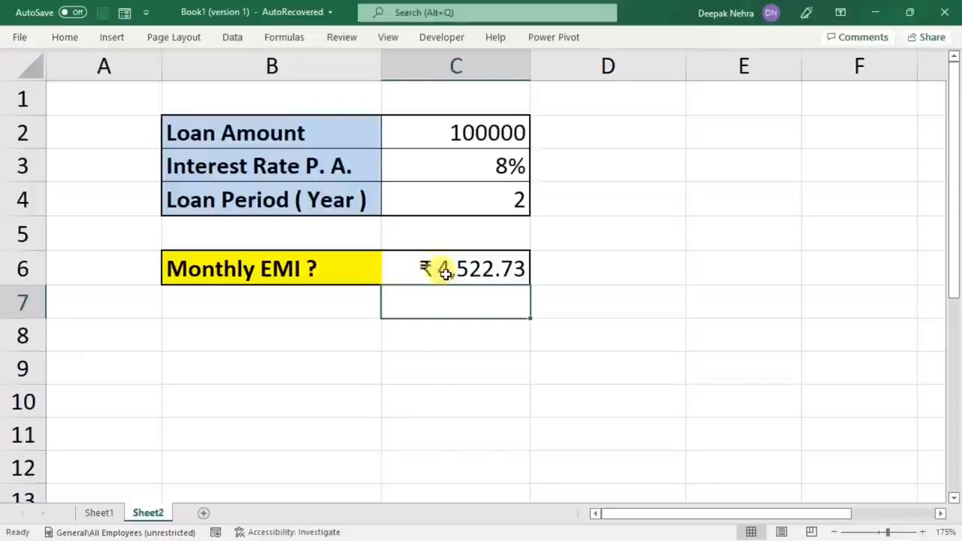
- Apply the Comma Style number format to the monthly EMI in C6 and collapse the ribbon
{"action": "left_click", "coordinate": [446, 273]}
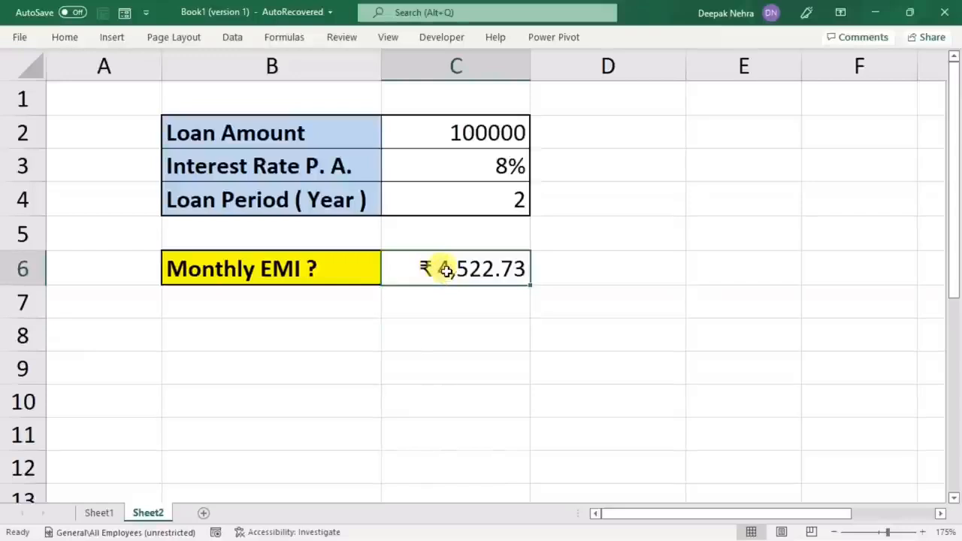
{"action": "left_click", "coordinate": [64, 37]}
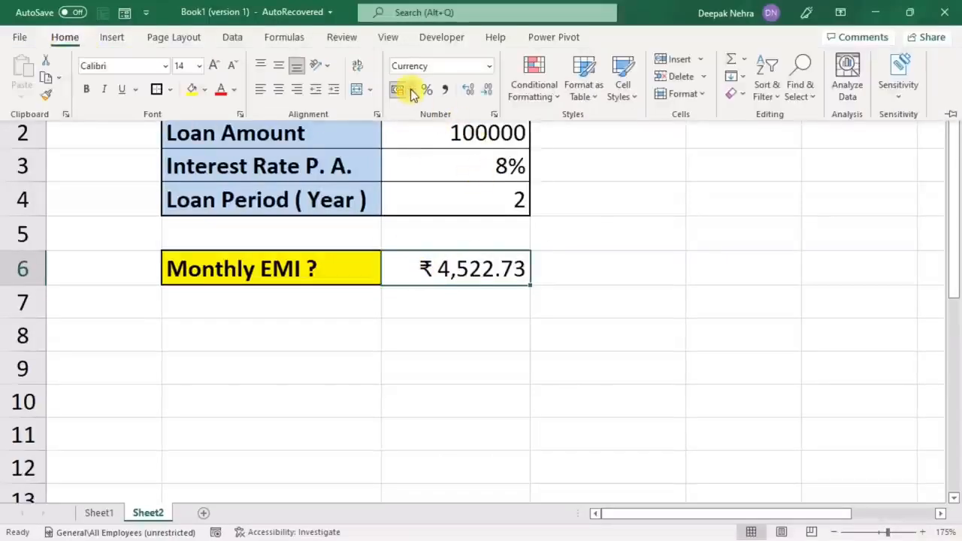
{"action": "left_click", "coordinate": [411, 91]}
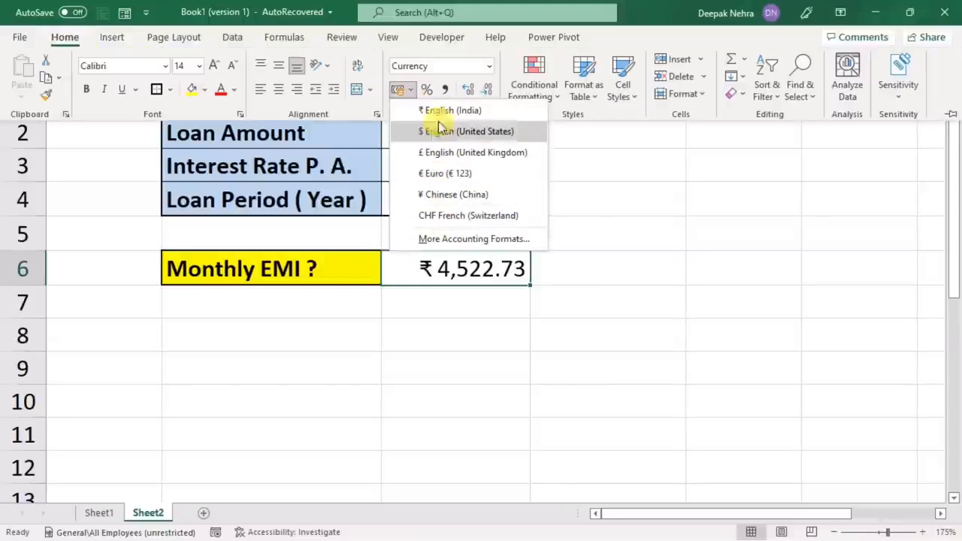
{"action": "left_click", "coordinate": [608, 156]}
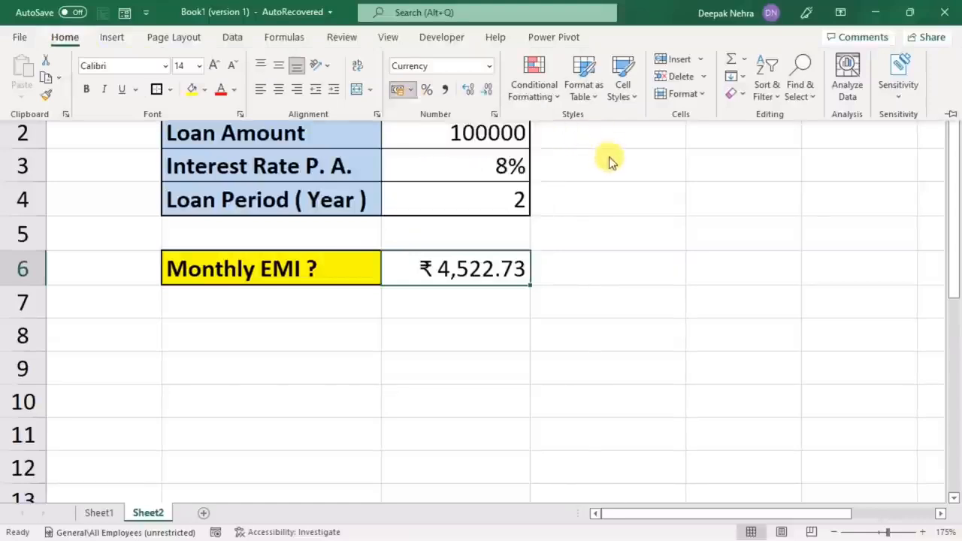
{"action": "left_click", "coordinate": [449, 91]}
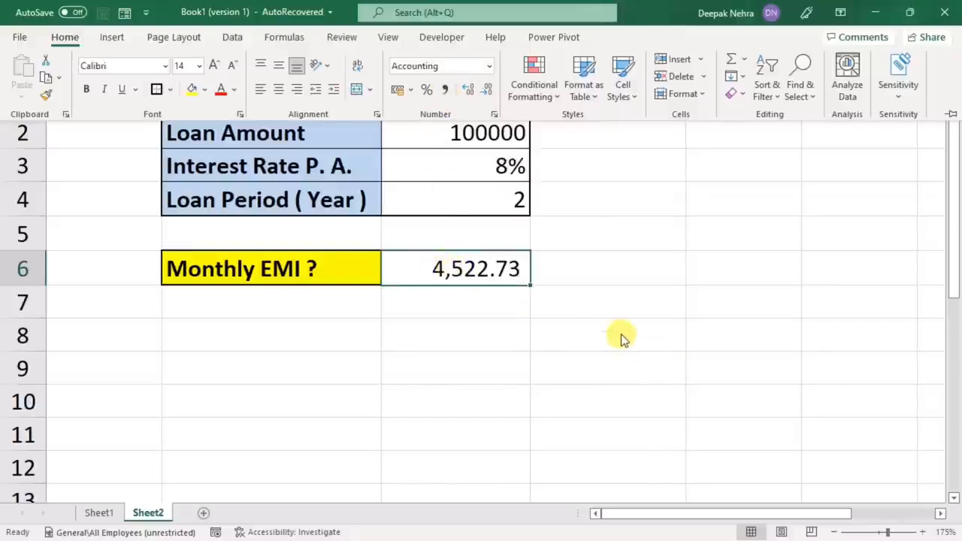
{"action": "key", "text": "ctrl+F1"}
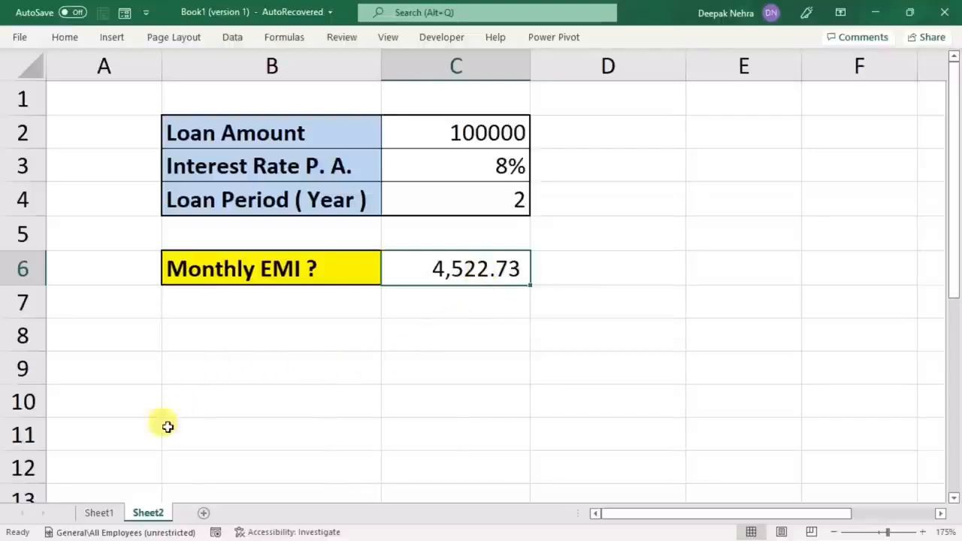
- On Sheet1, enter a car price of 500000 and a down payment of 100000
{"action": "left_click", "coordinate": [88, 512]}
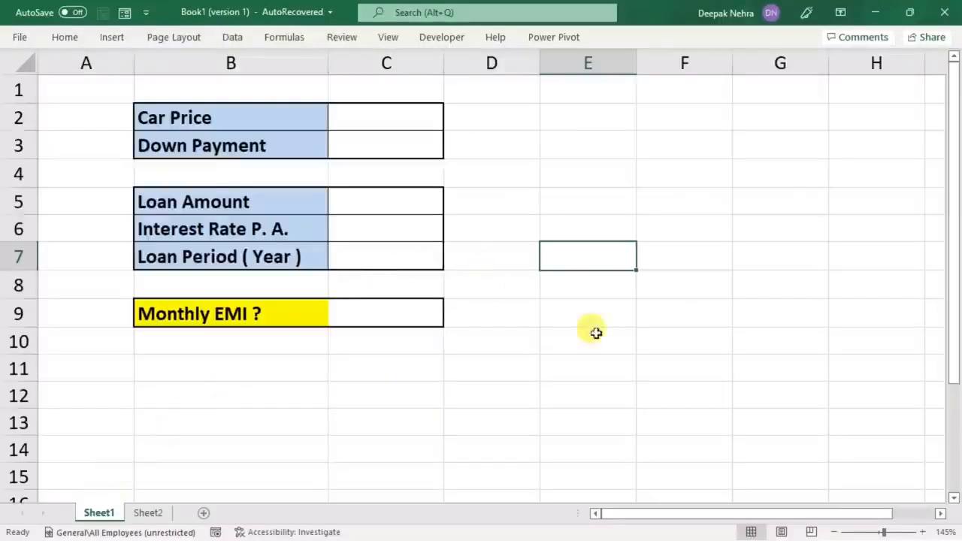
{"action": "left_click", "coordinate": [353, 119]}
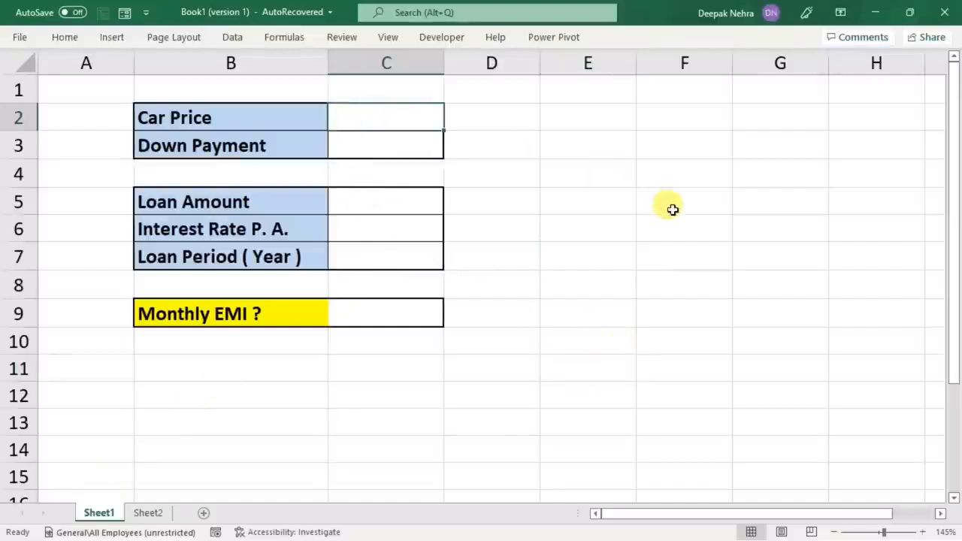
{"action": "type", "text": "500000"}
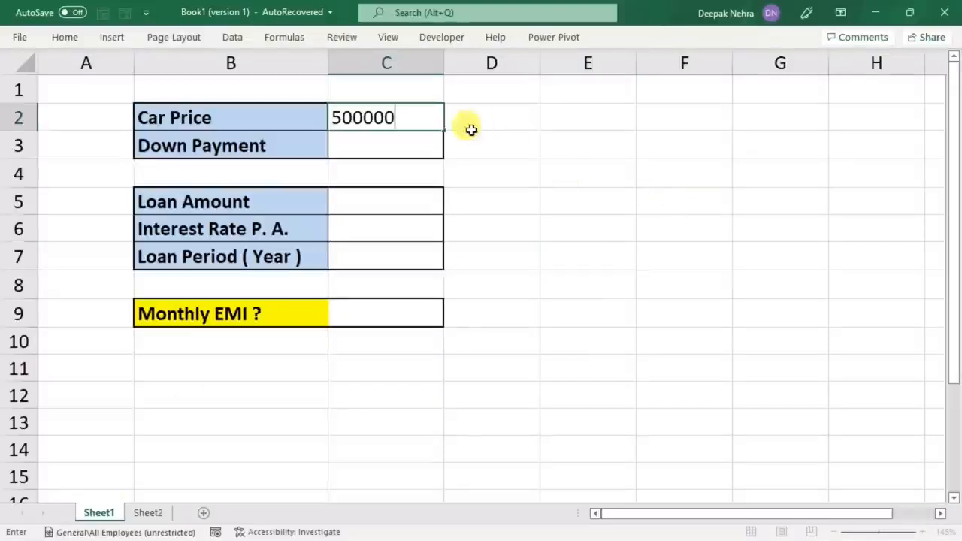
{"action": "left_click", "coordinate": [376, 140]}
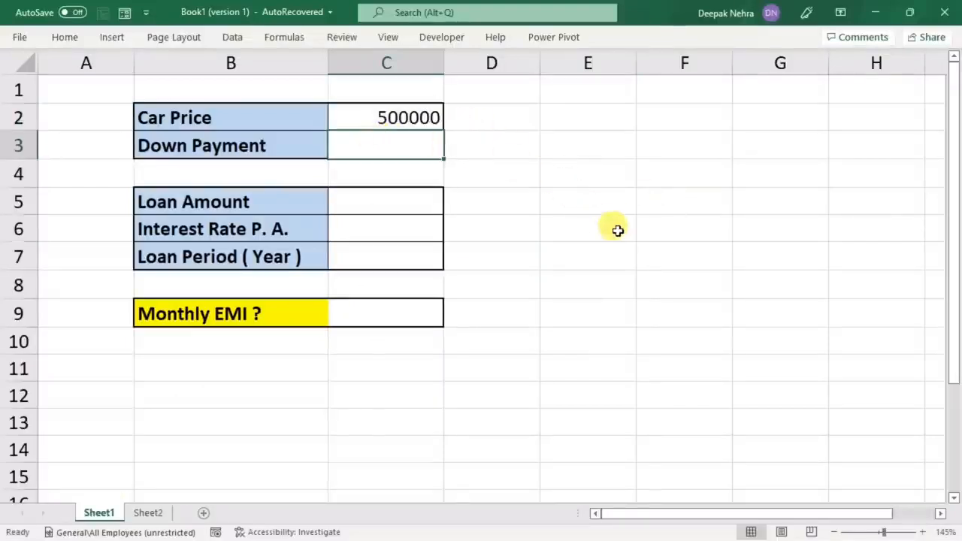
{"action": "type", "text": "10"}
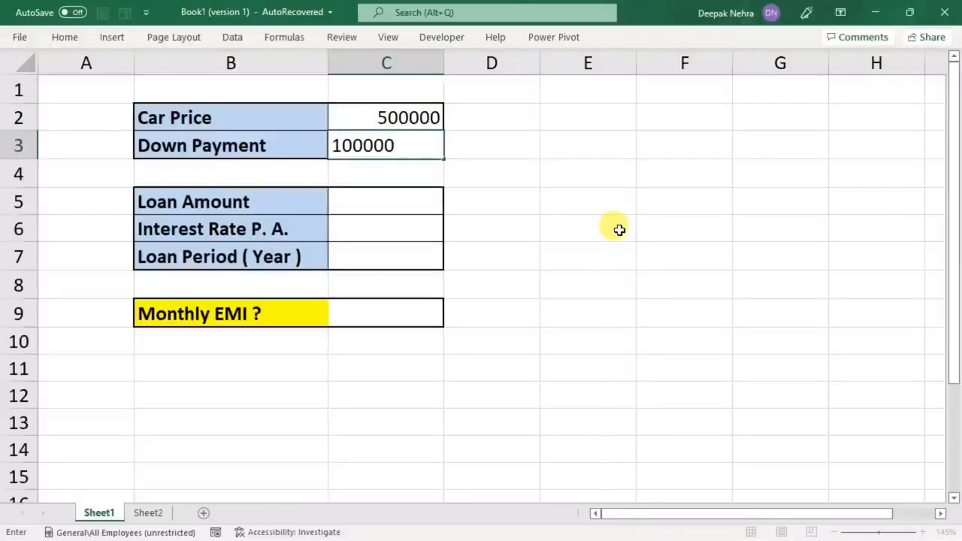
{"action": "type", "text": "0000"}
{"action": "left_click", "coordinate": [618, 230]}
{"action": "left_click", "coordinate": [402, 198]}
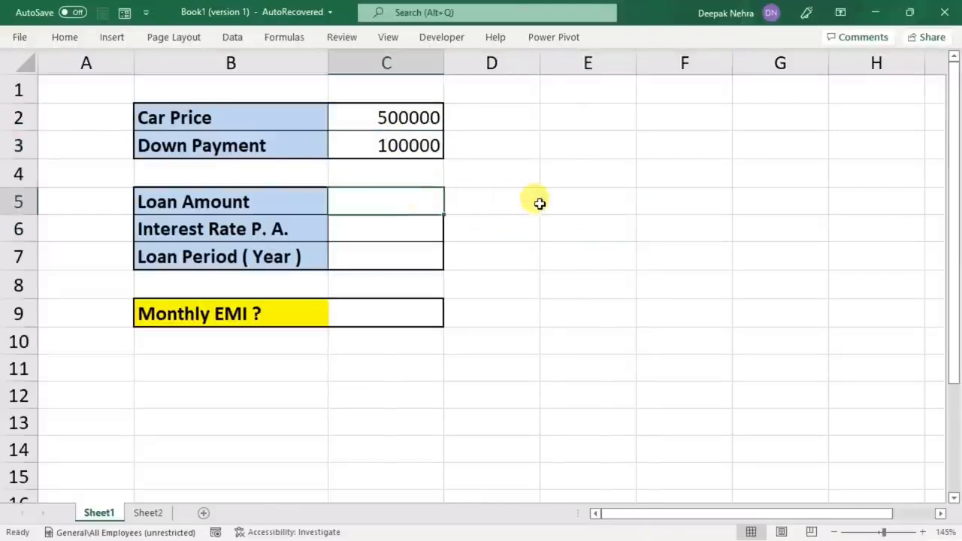
- Calculate the loan amount in C5 as car price minus down payment with =C2-C3
{"action": "type", "text": "="}
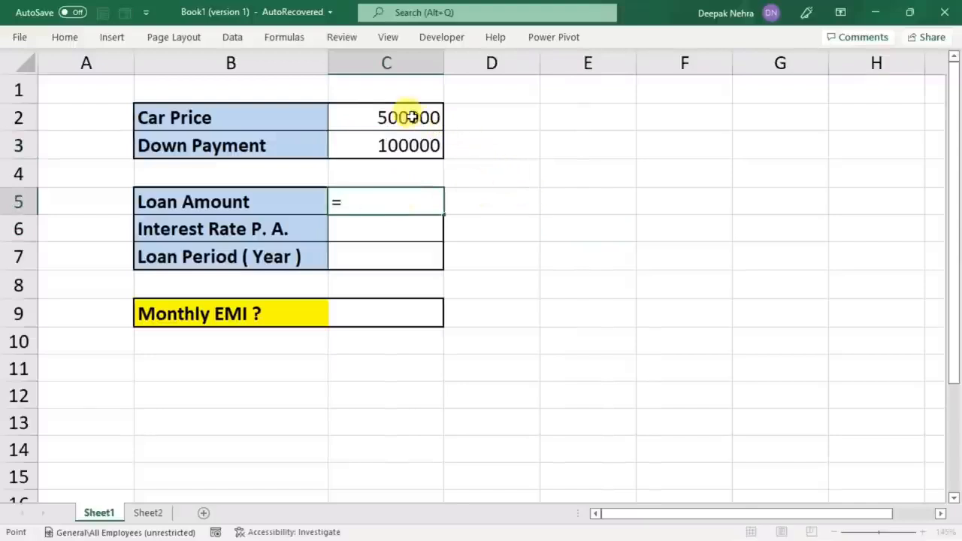
{"action": "left_click", "coordinate": [408, 118]}
{"action": "type", "text": "-"}
{"action": "left_click", "coordinate": [366, 148]}
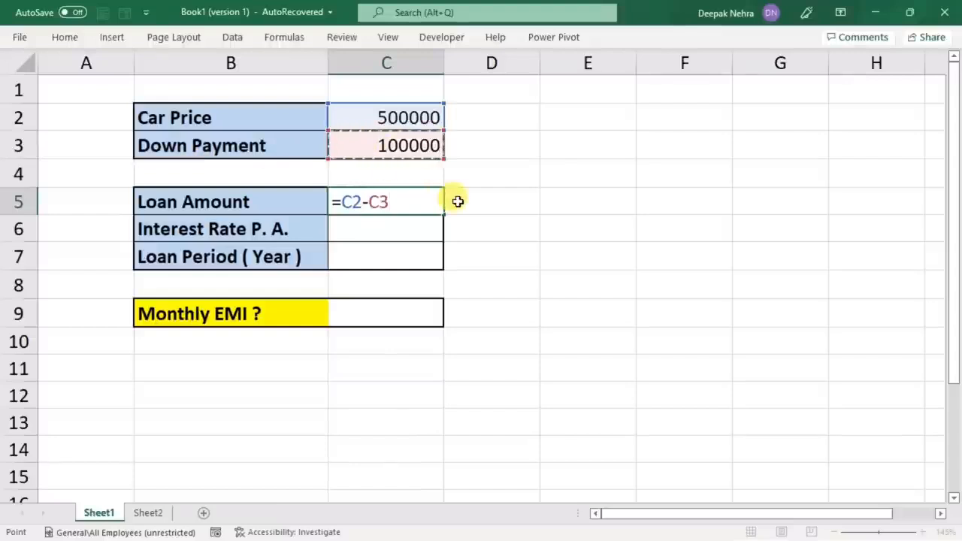
{"action": "key", "text": "Return"}
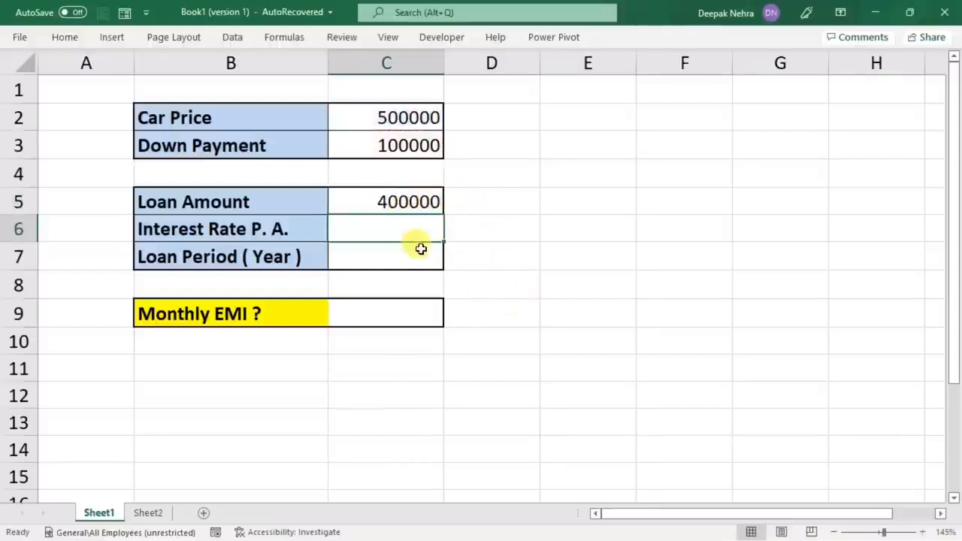
- Enter an annual interest rate of 9% in C6 and a loan period of 5 years in C7
{"action": "type", "text": "9"}
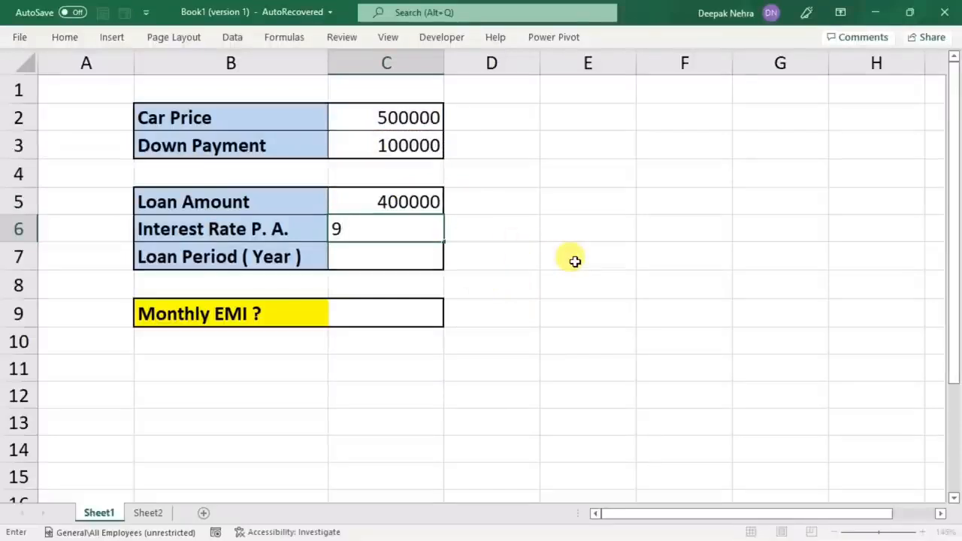
{"action": "type", "text": "%"}
{"action": "left_click", "coordinate": [386, 256]}
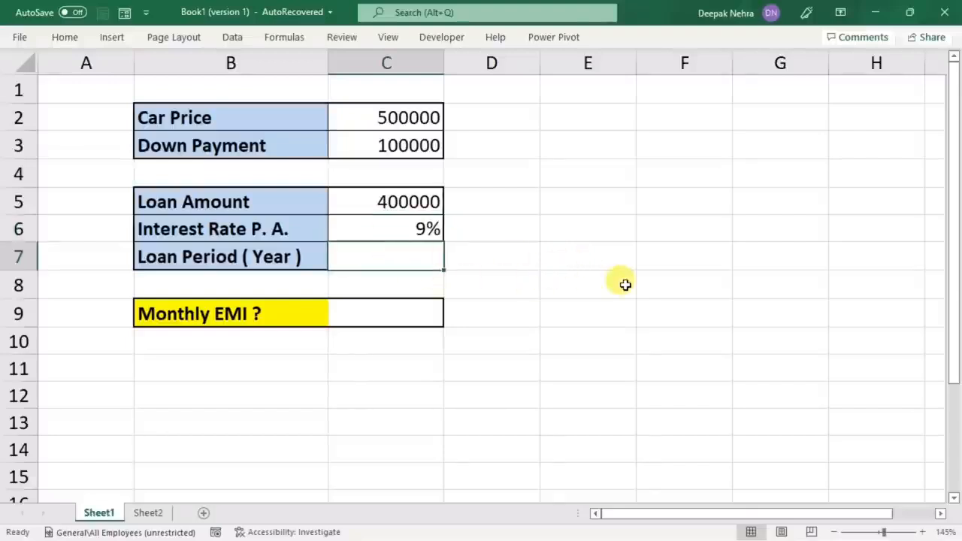
{"action": "type", "text": "5"}
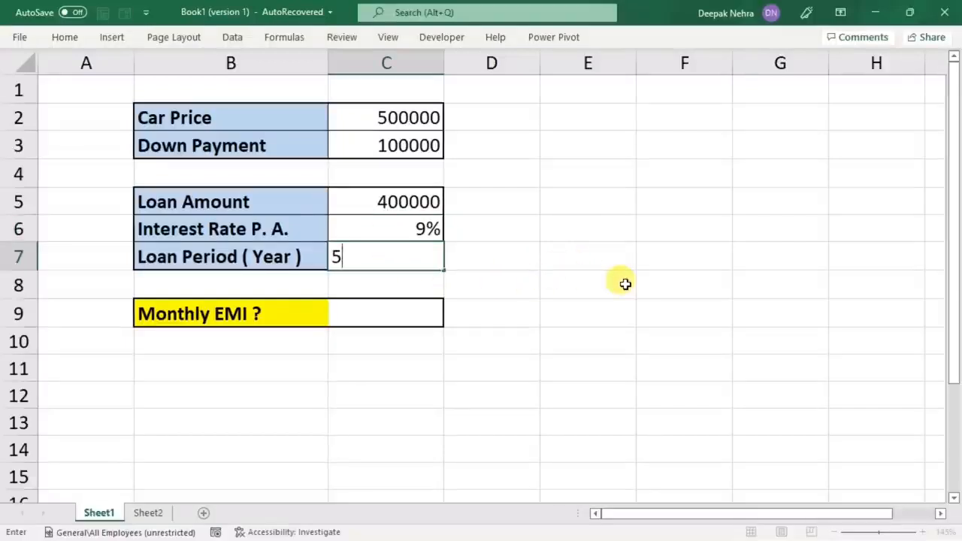
{"action": "left_click", "coordinate": [626, 285]}
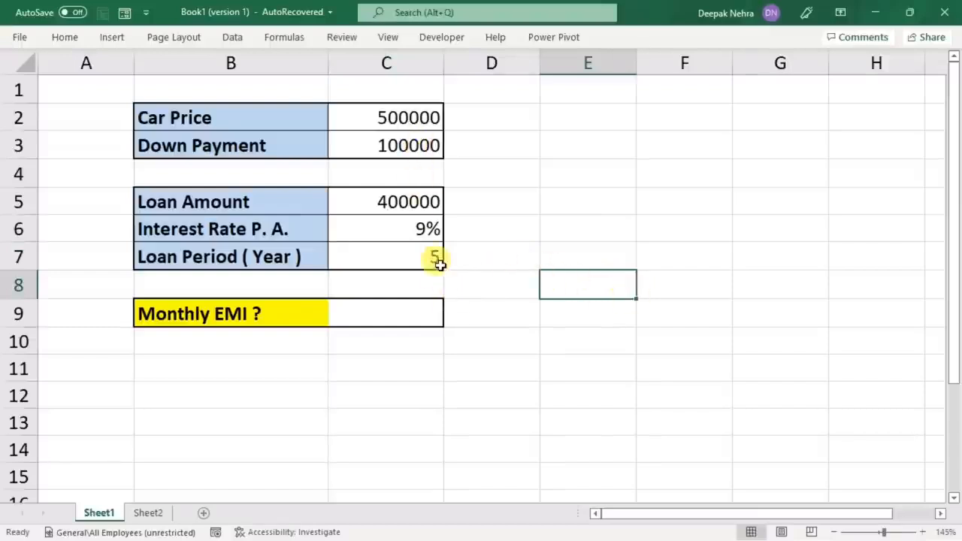
- Calculate the car loan's monthly EMI in C9 with the formula =PMT(C6/12,C7*12,C5)
{"action": "left_click", "coordinate": [401, 311]}
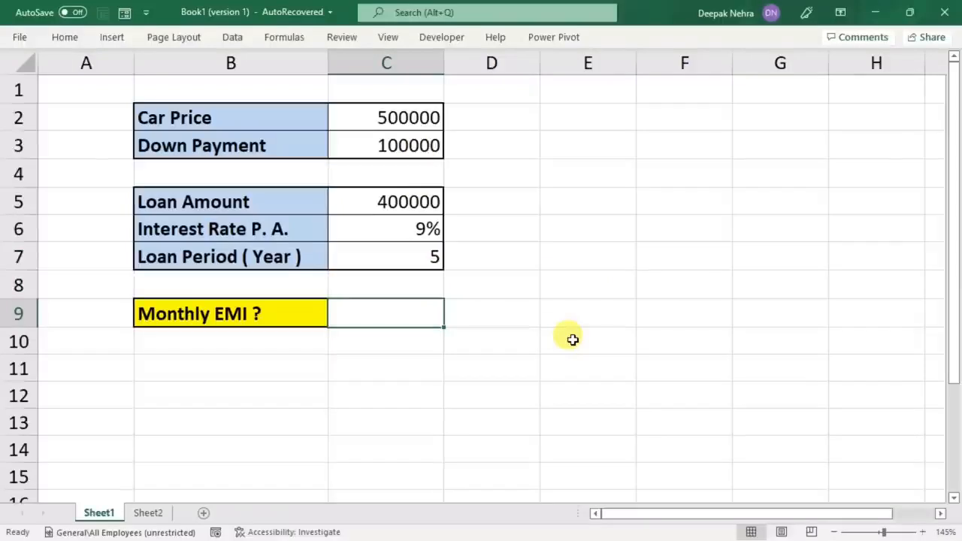
{"action": "type", "text": "="}
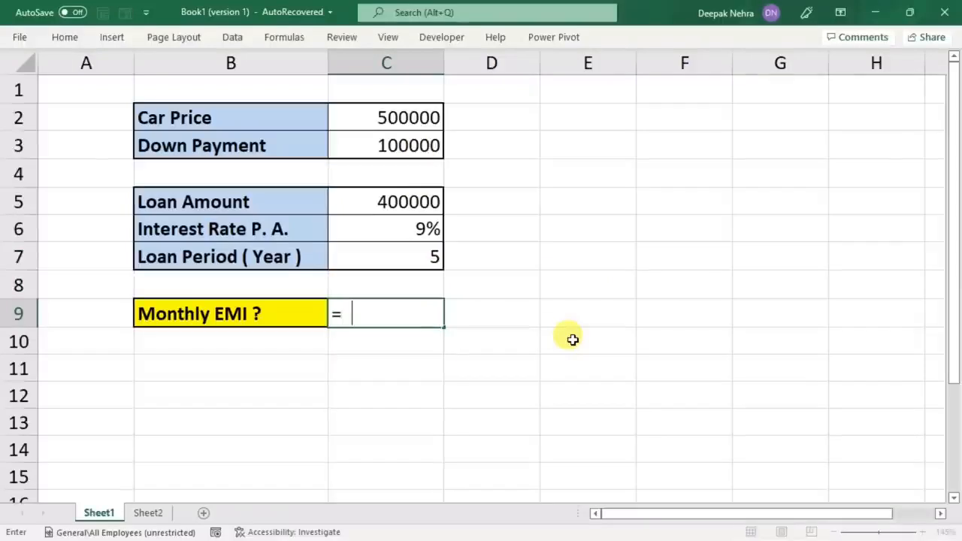
{"action": "type", "text": "pmt"}
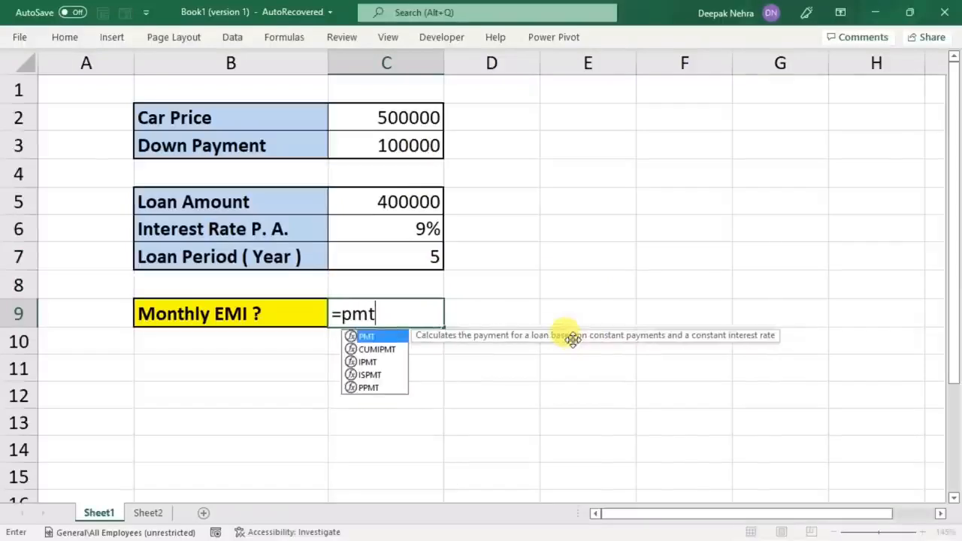
{"action": "key", "text": "Tab"}
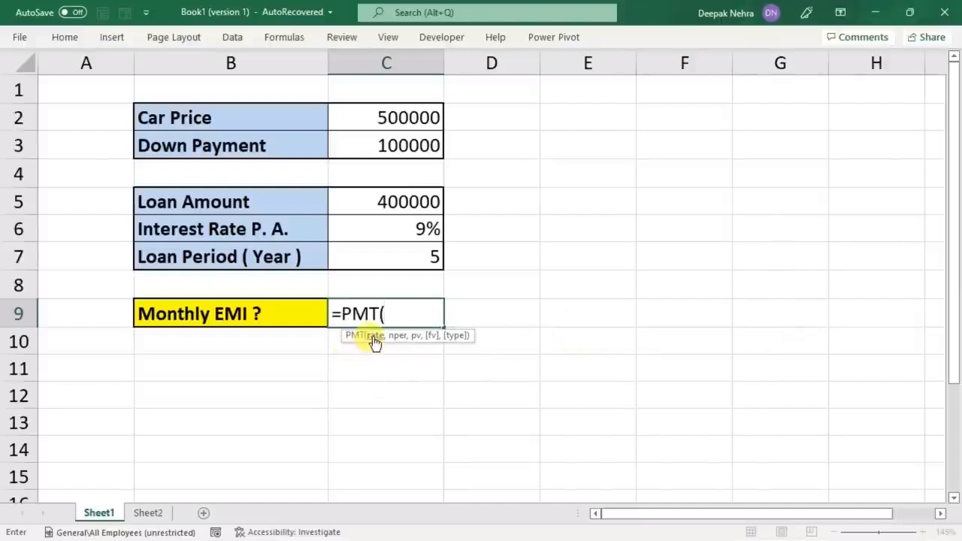
{"action": "left_click", "coordinate": [398, 233]}
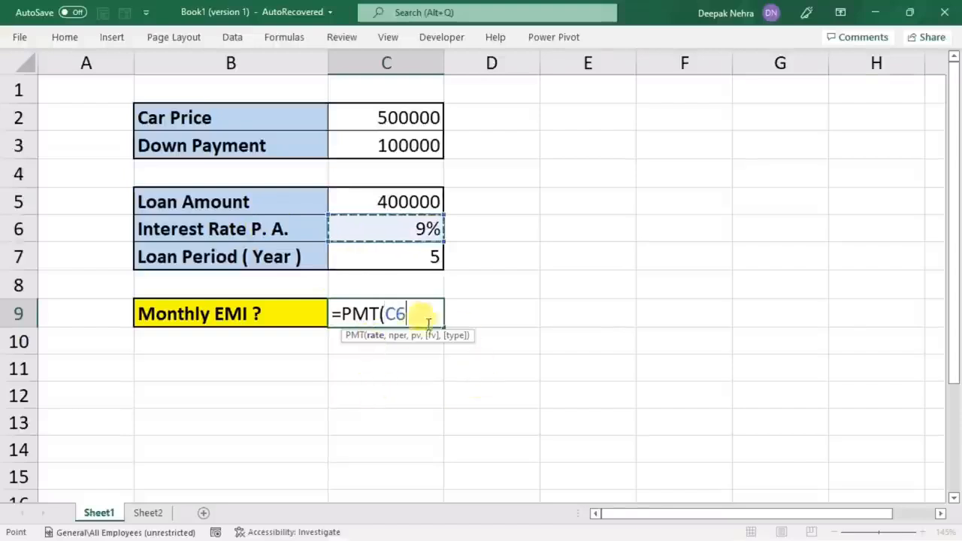
{"action": "type", "text": "/12,"}
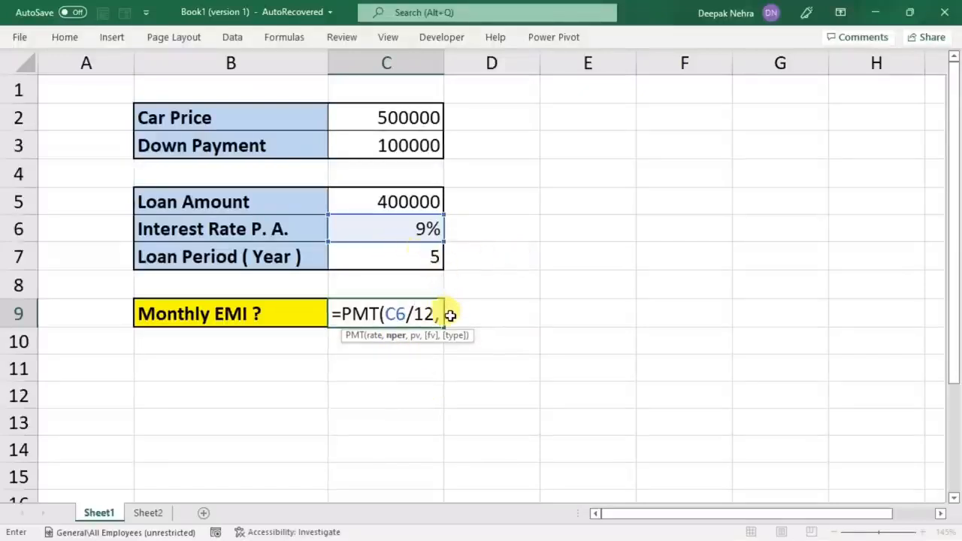
{"action": "left_click", "coordinate": [401, 259]}
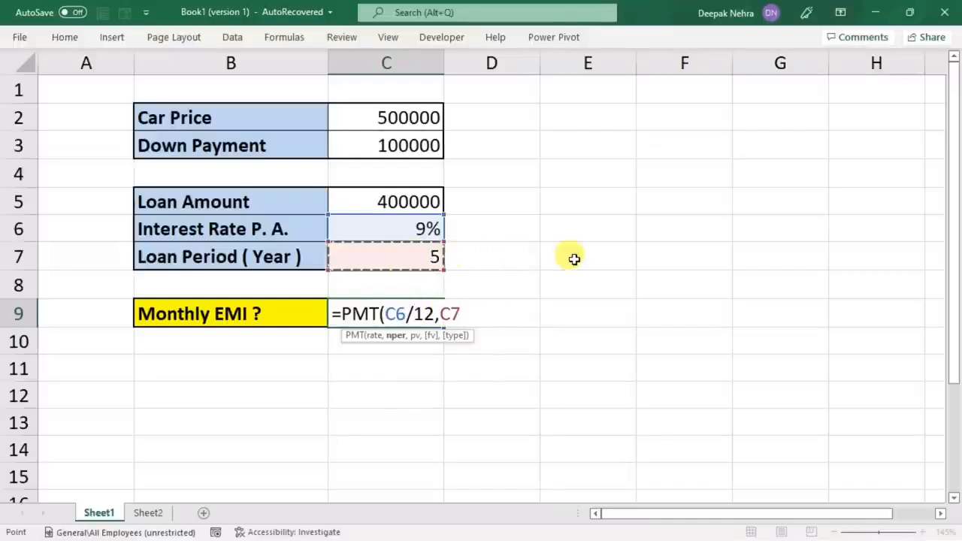
{"action": "type", "text": "*"}
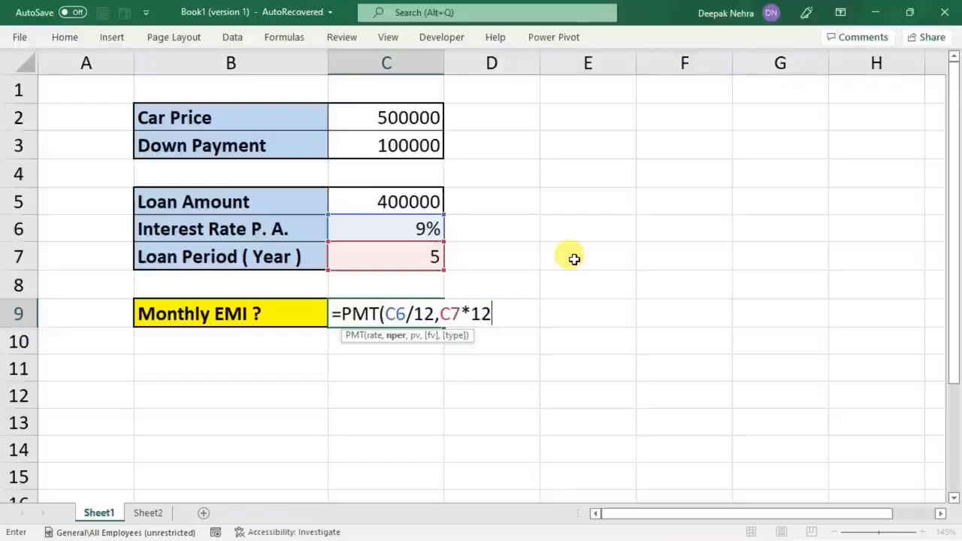
{"action": "type", "text": "12,"}
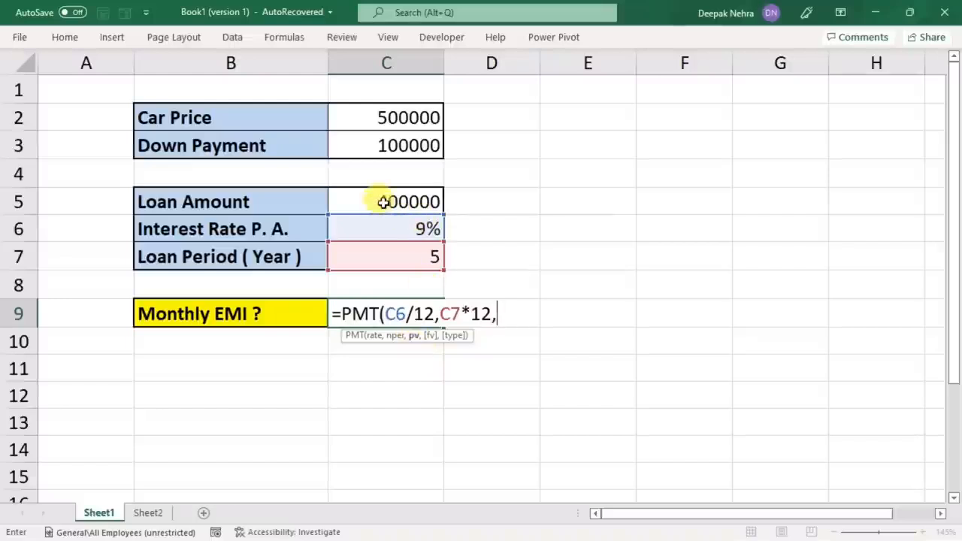
{"action": "left_click", "coordinate": [368, 202]}
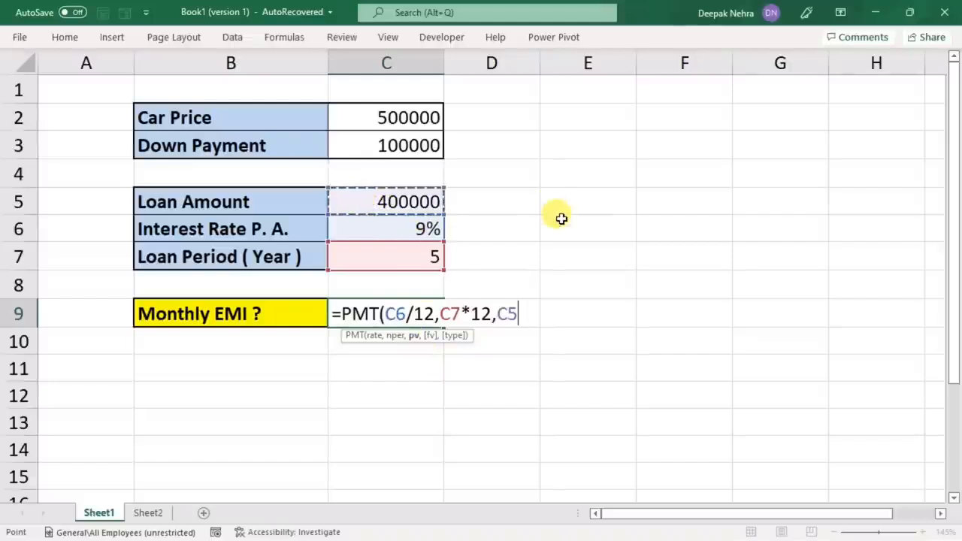
{"action": "type", "text": ")"}
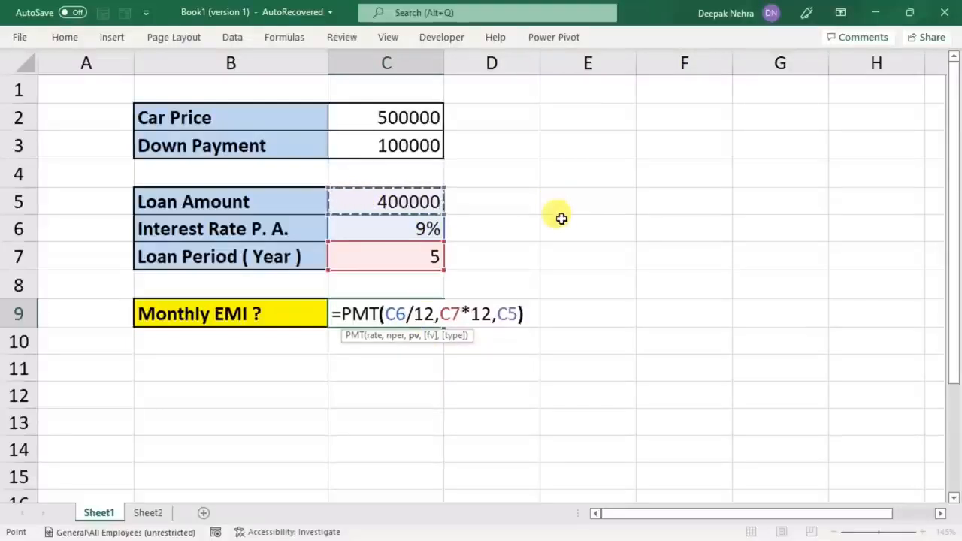
{"action": "key", "text": "Return"}
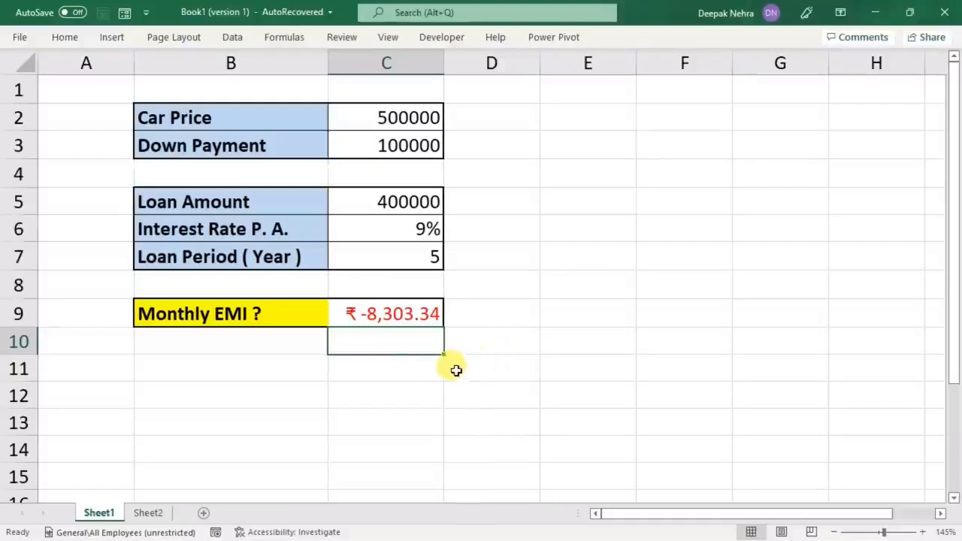
- Calculate the total repayment in C11 by multiplying C9 by the number of monthly payments, and widen column C to fit it
{"action": "left_click", "coordinate": [407, 366]}
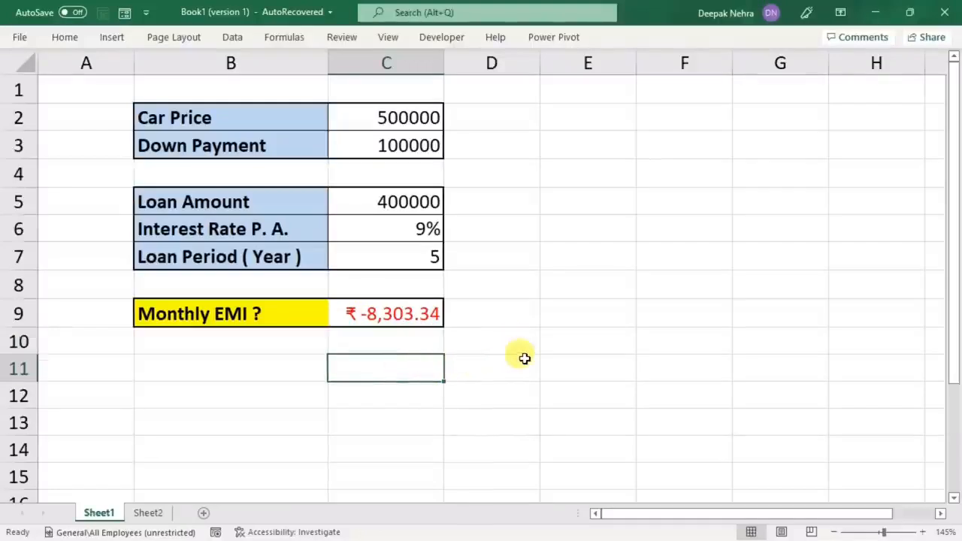
{"action": "type", "text": "="}
{"action": "left_click", "coordinate": [423, 313]}
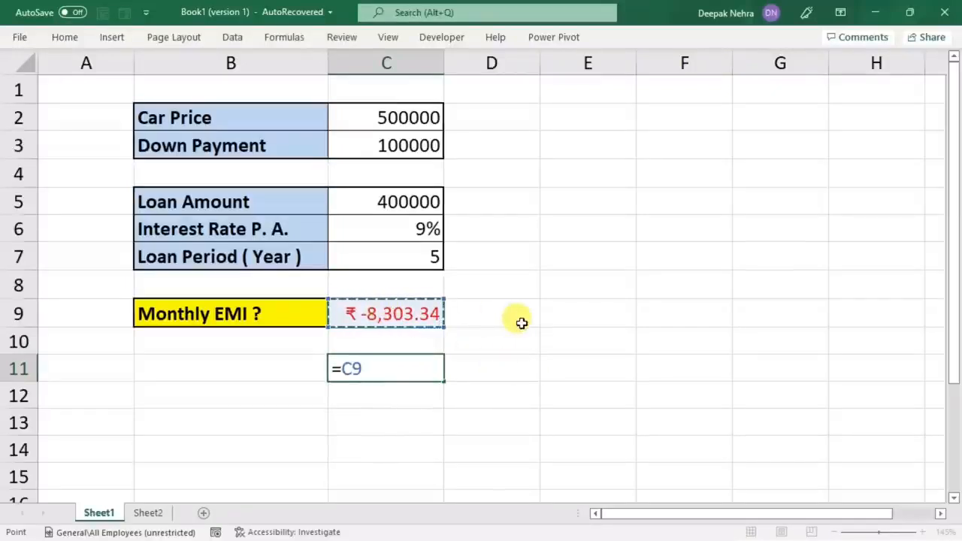
{"action": "type", "text": "*"}
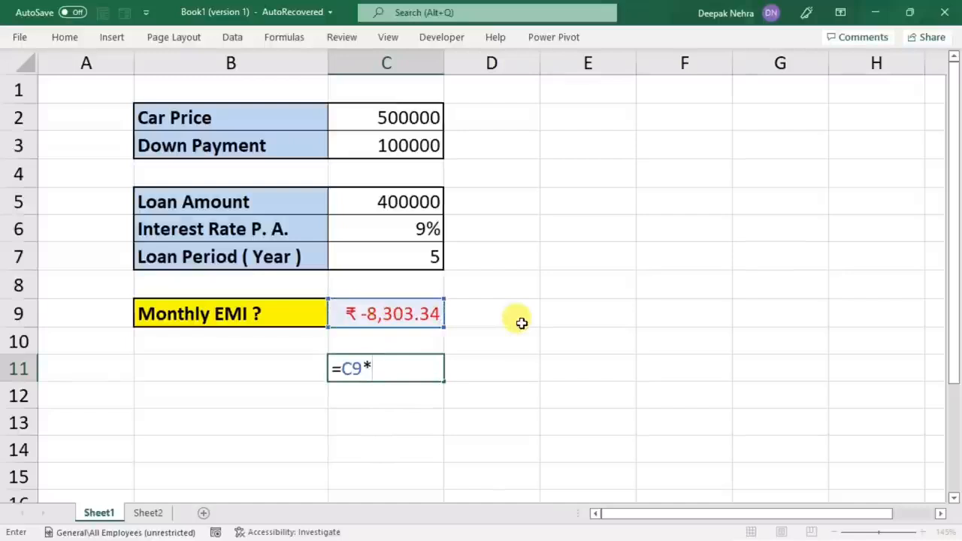
{"action": "key", "text": "Return"}
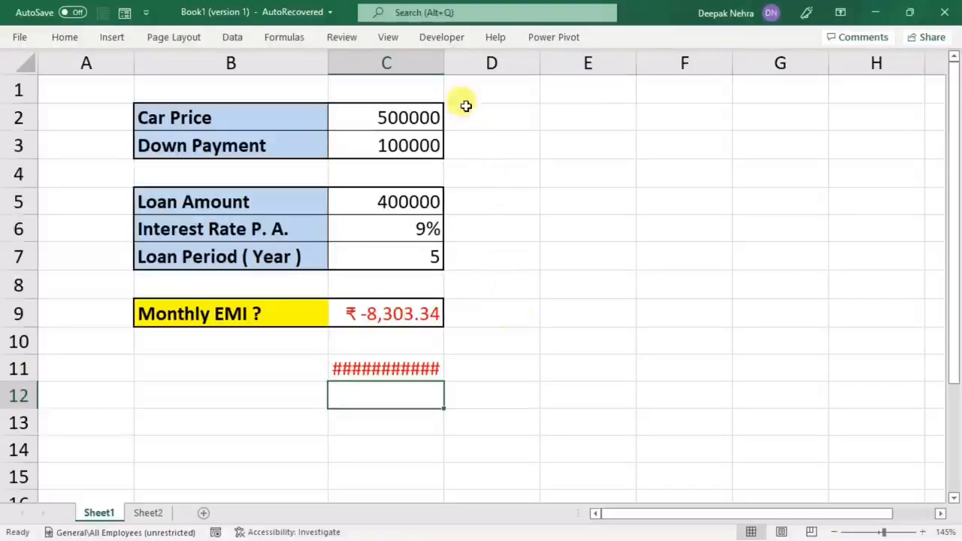
{"action": "left_click_drag", "start_coordinate": [443, 62], "coordinate": [489, 68]}
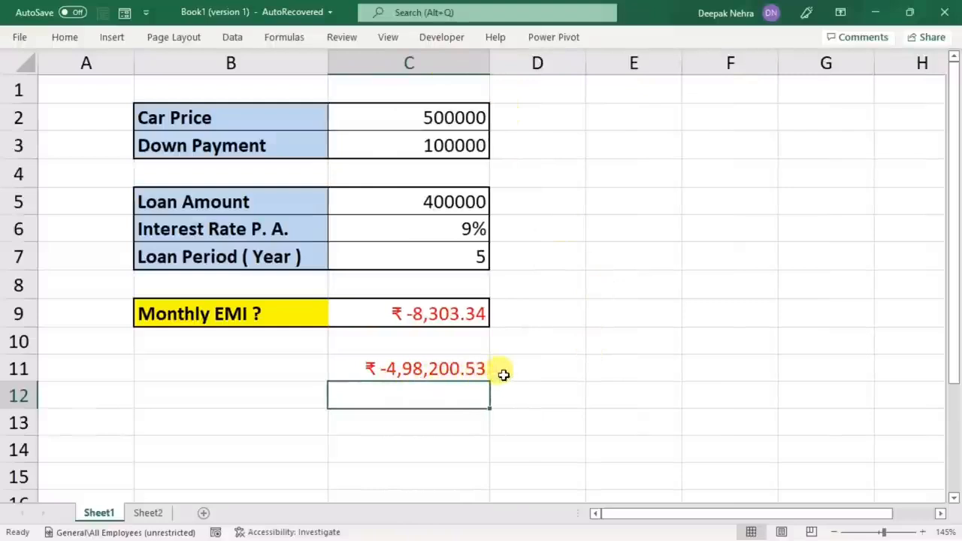
- Clear the total repayment calculation from C11
{"action": "left_click", "coordinate": [429, 372]}
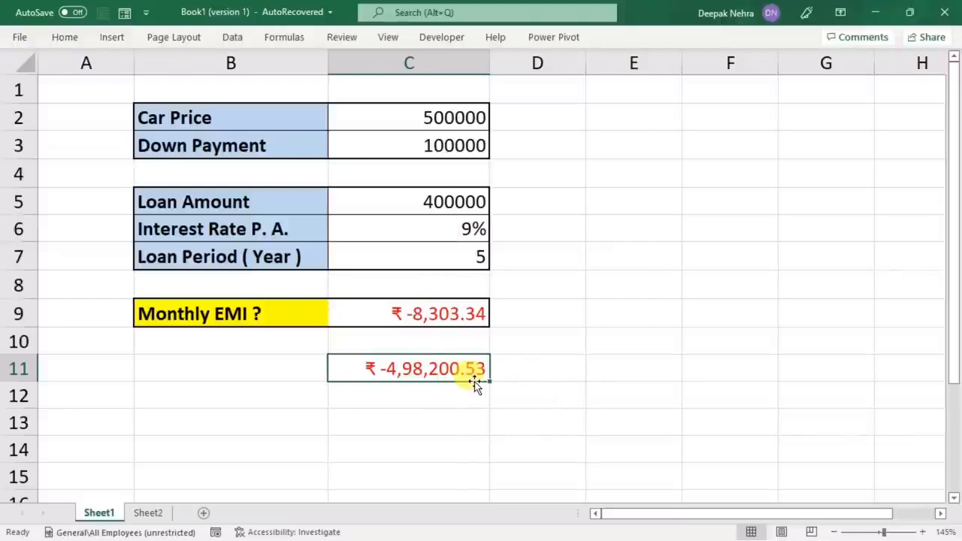
{"action": "key", "text": "Delete"}
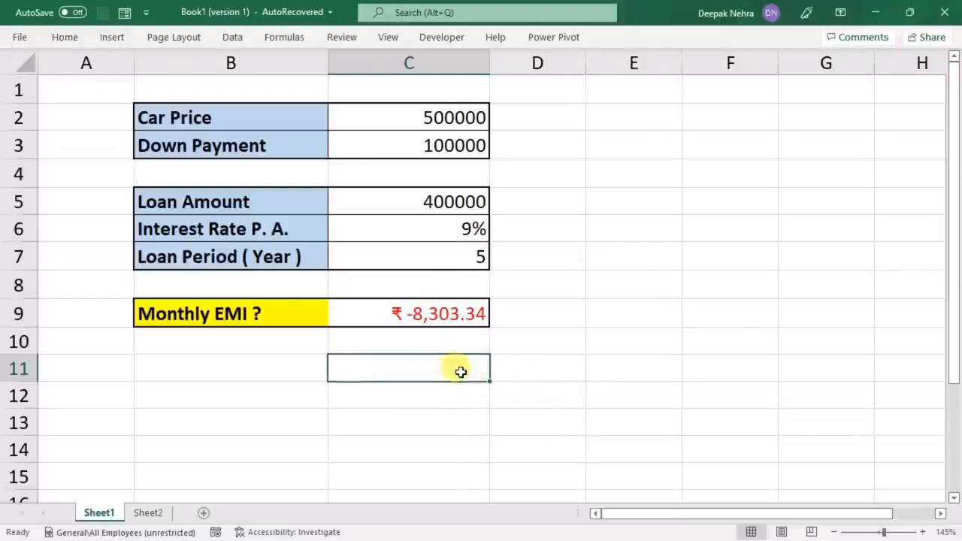
{"action": "left_click", "coordinate": [537, 387]}
- Extend the EMI formula in C9 with an empty fv and end-of-period type 0, giving =PMT(C6/12,C7*12,C5,,0)
{"action": "double_click", "coordinate": [435, 311]}
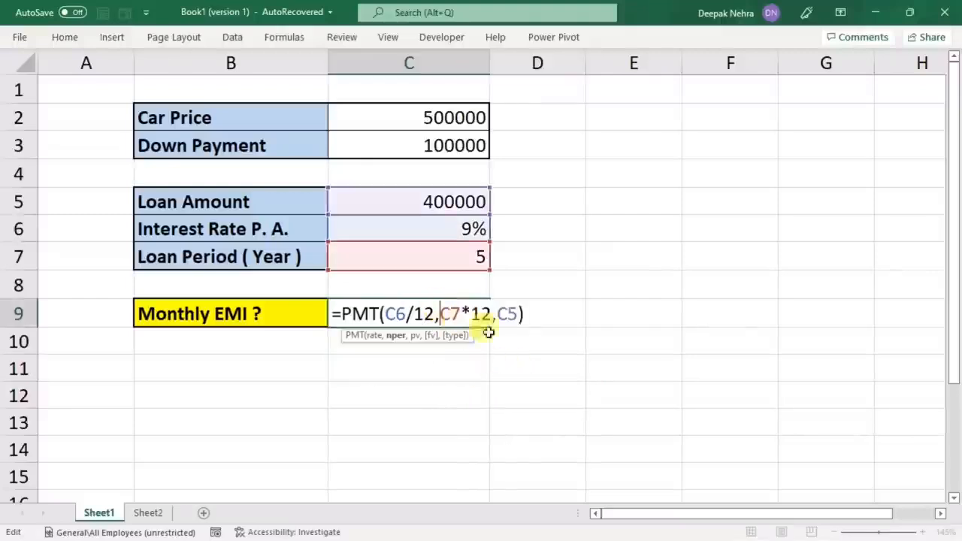
{"action": "left_click", "coordinate": [530, 316]}
{"action": "key", "text": "BackSpace"}
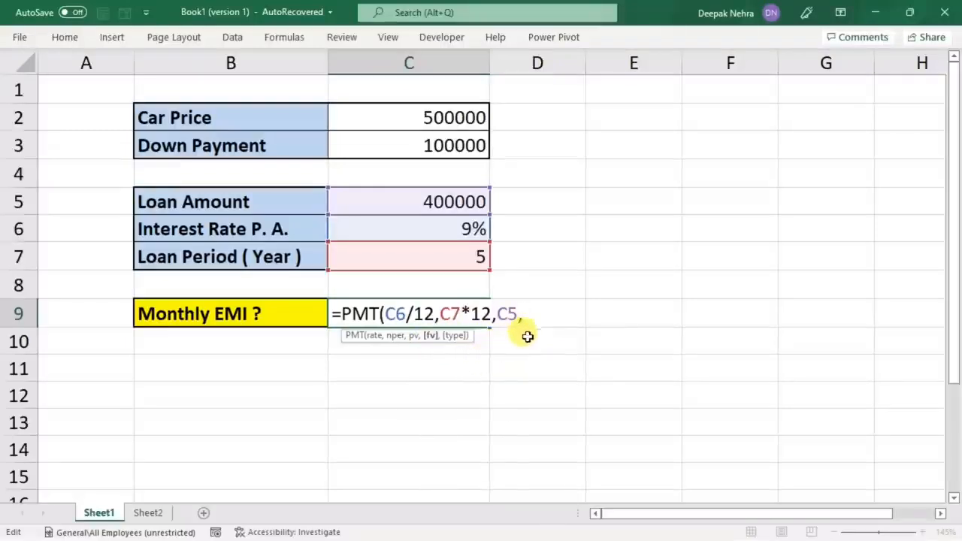
{"action": "type", "text": ","}
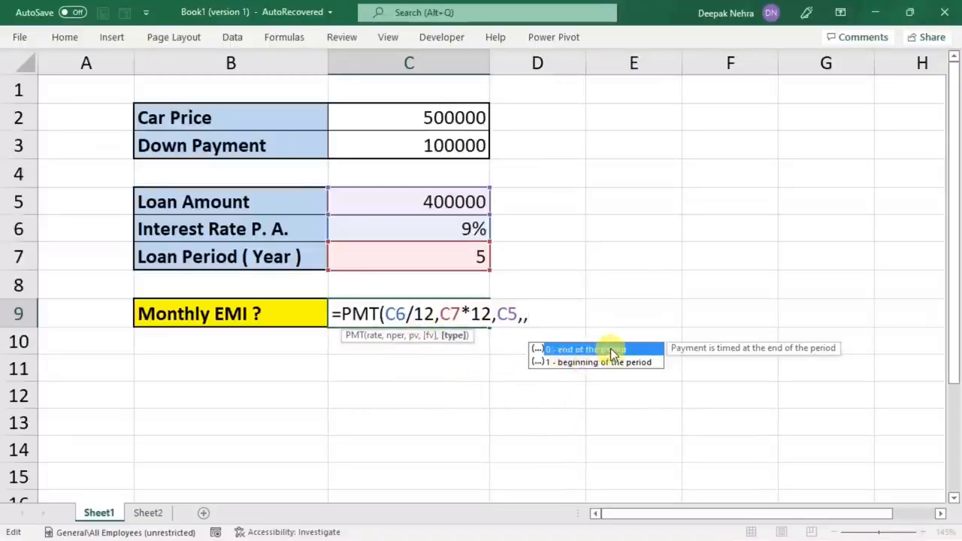
{"action": "double_click", "coordinate": [554, 349]}
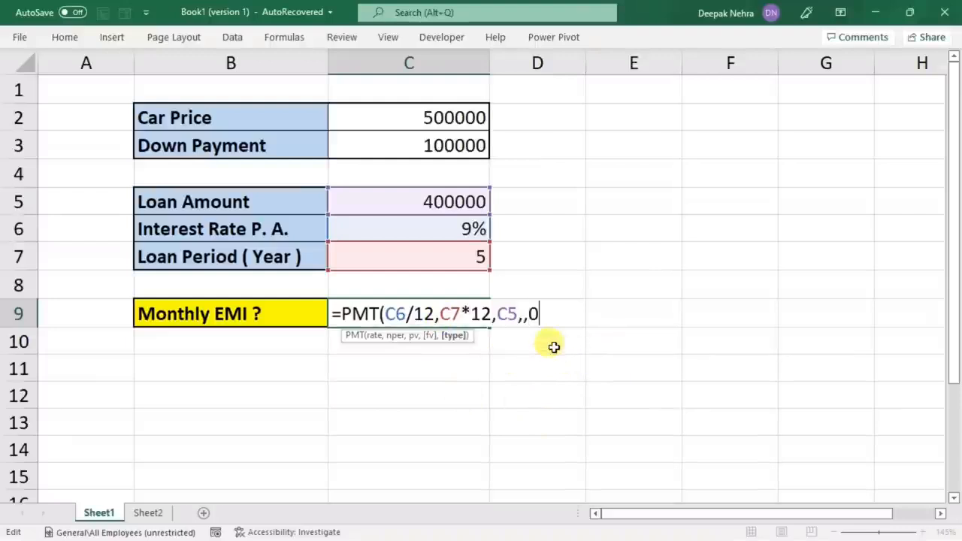
{"action": "type", "text": ")"}
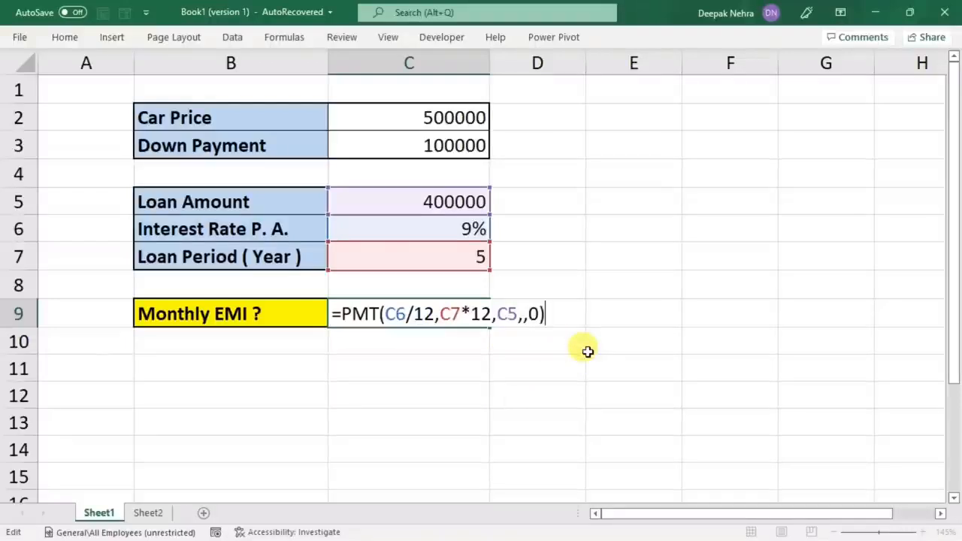
{"action": "key", "text": "Return"}
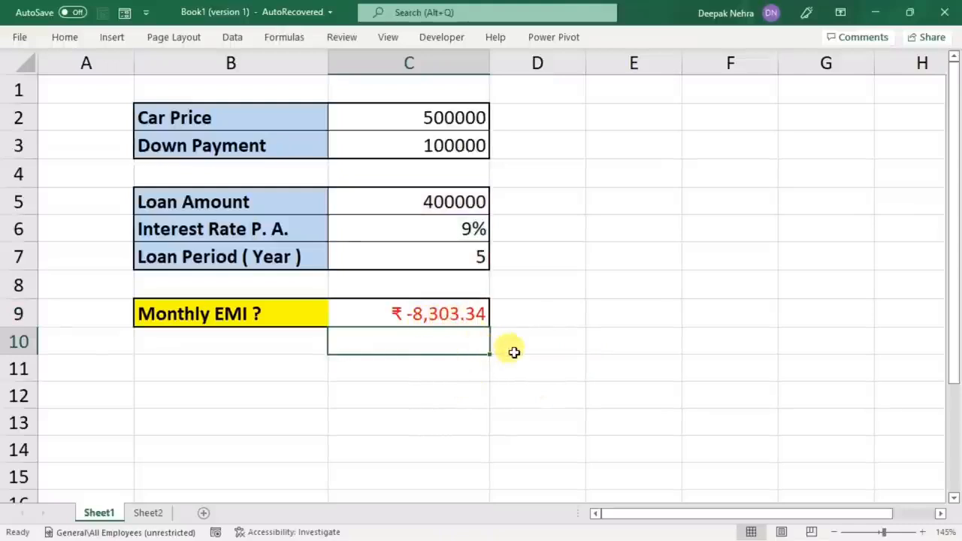
- Change the EMI formula in C9 to beginning-of-period payments with type 1, giving =PMT(C6/12,C7*12,C5,,1)
{"action": "left_click", "coordinate": [448, 314]}
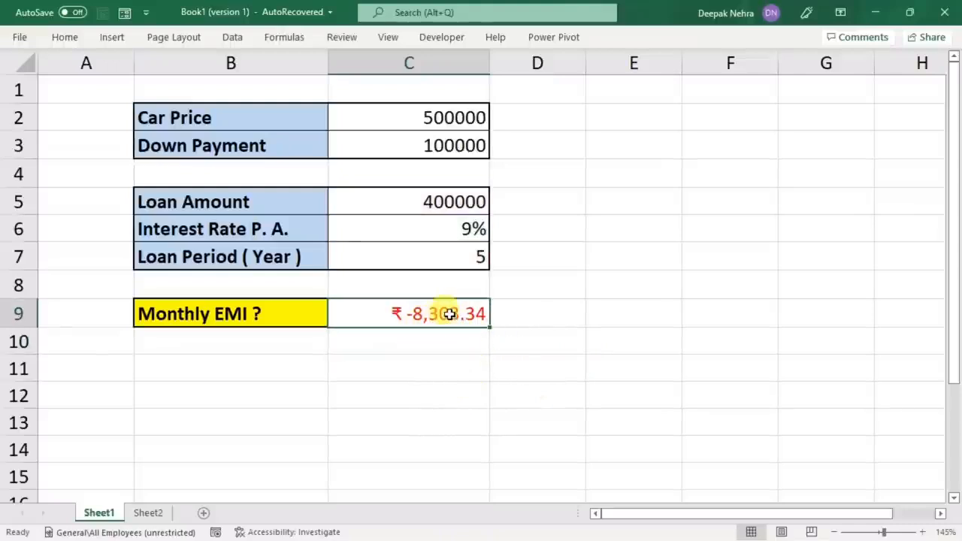
{"action": "double_click", "coordinate": [449, 314]}
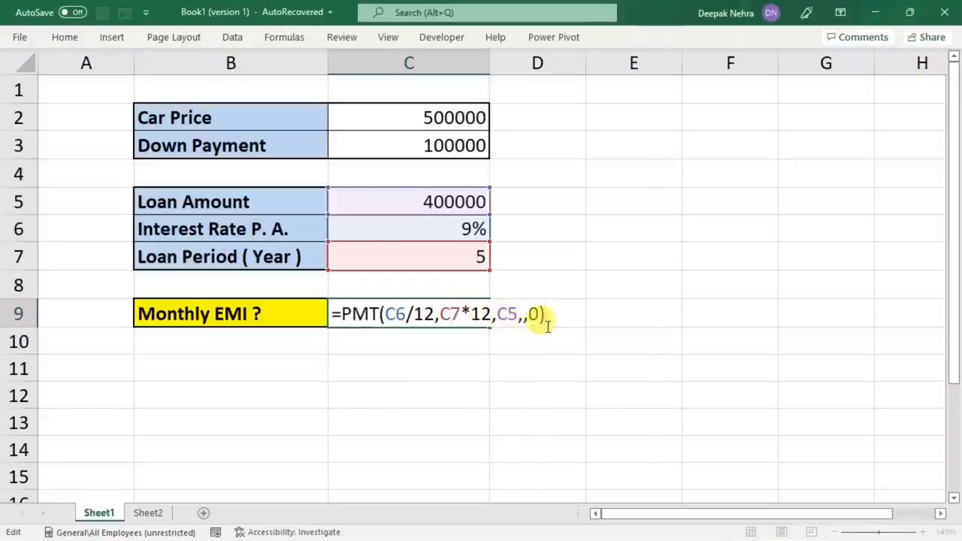
{"action": "key", "text": "BackSpace"}
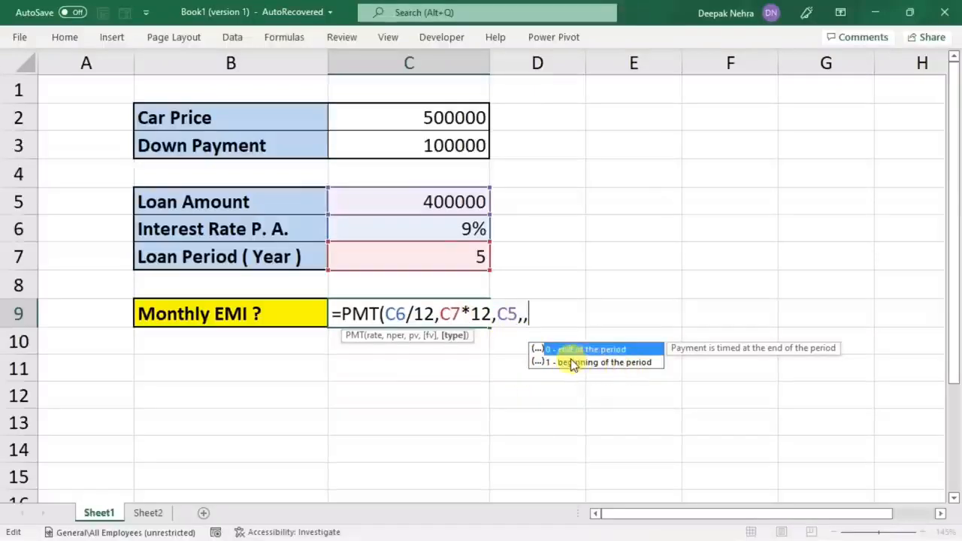
{"action": "type", "text": "1)"}
{"action": "key", "text": "Return"}
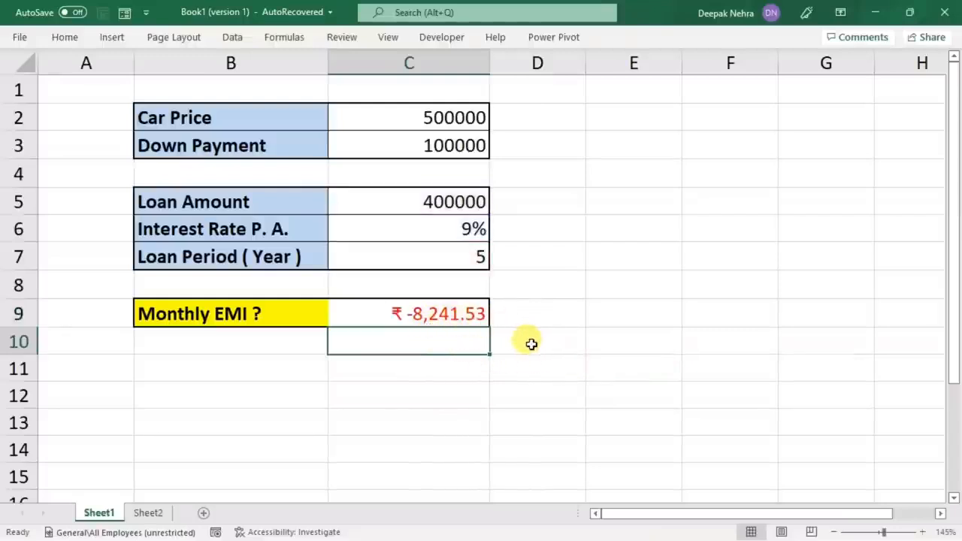
- Remove the optional fv and type arguments from the EMI formula in C9, leaving =PMT(C6/12,C7*12,C5)
{"action": "double_click", "coordinate": [446, 316]}
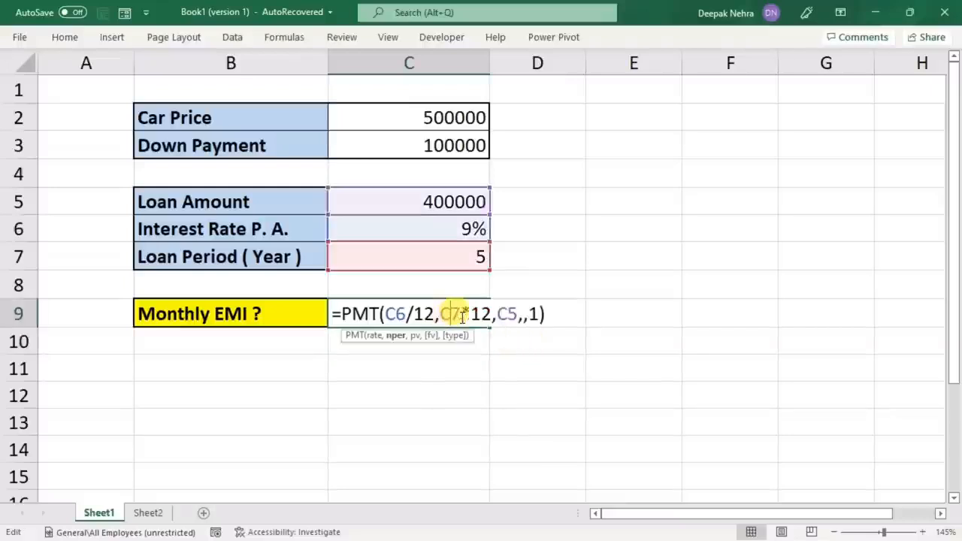
{"action": "left_click", "coordinate": [550, 317]}
{"action": "key", "text": "BackSpace"}
{"action": "key", "text": "BackSpace"}
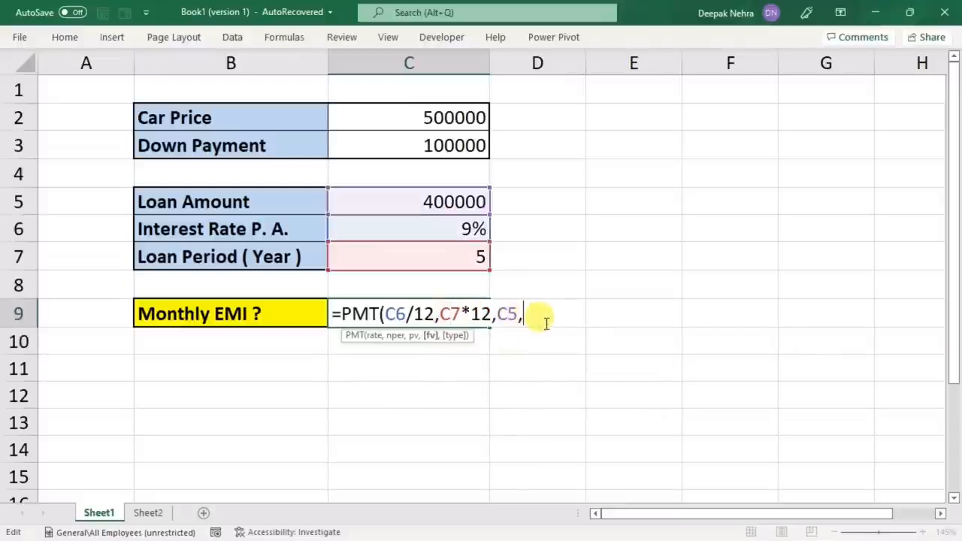
{"action": "key", "text": "BackSpace"}
{"action": "key", "text": "Return"}
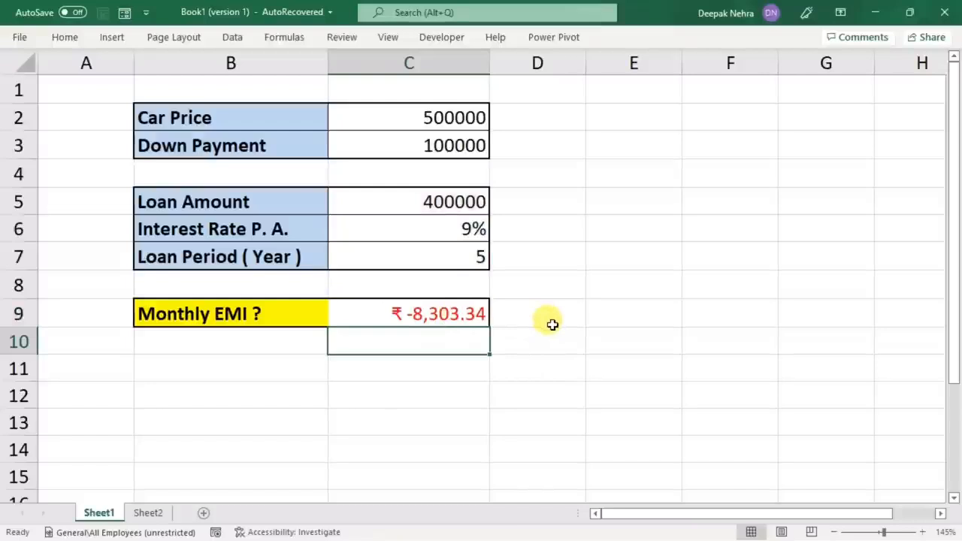
{"action": "key", "text": "Up"}
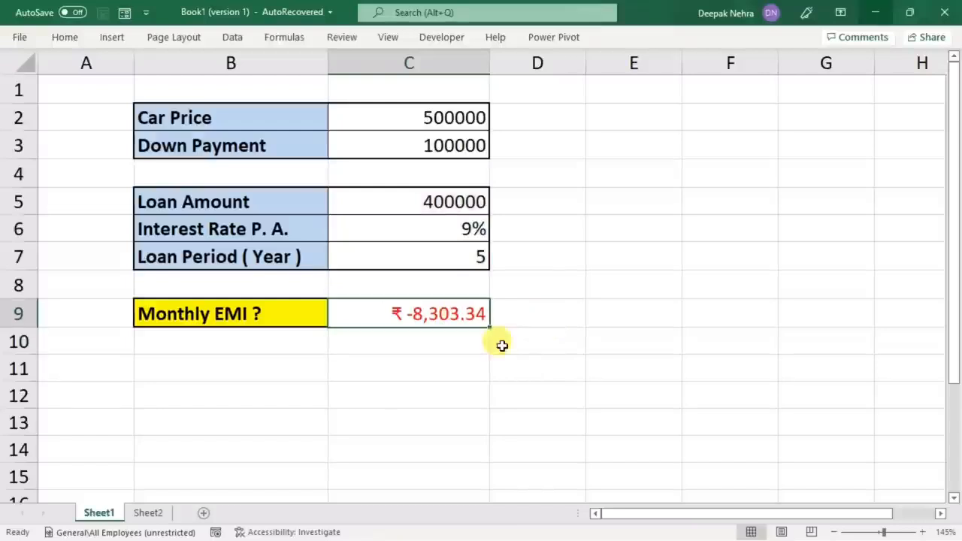
- Calculate the car loan's weekly instalment in C11 with the formula =PMT(C6/52,C7*52,C5)
{"action": "left_click", "coordinate": [432, 361]}
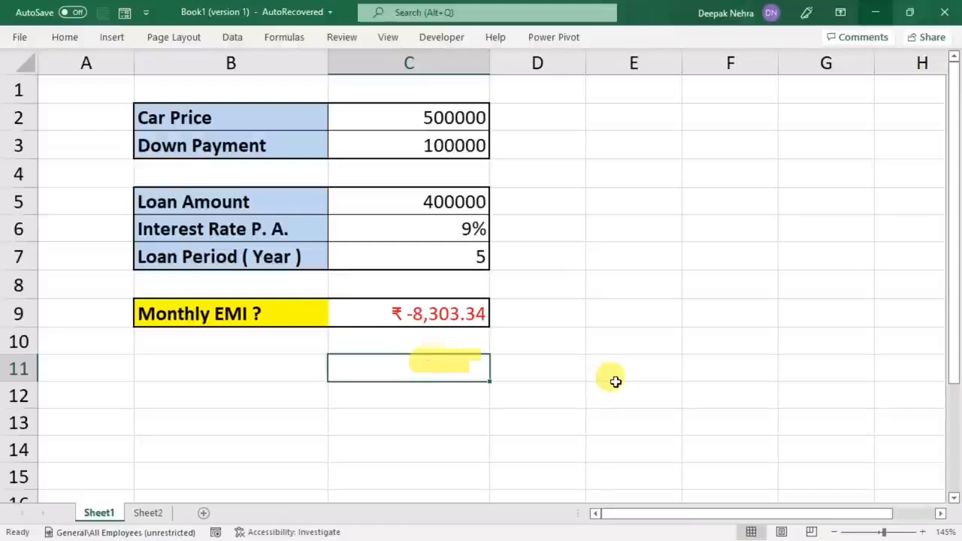
{"action": "type", "text": "=pmt"}
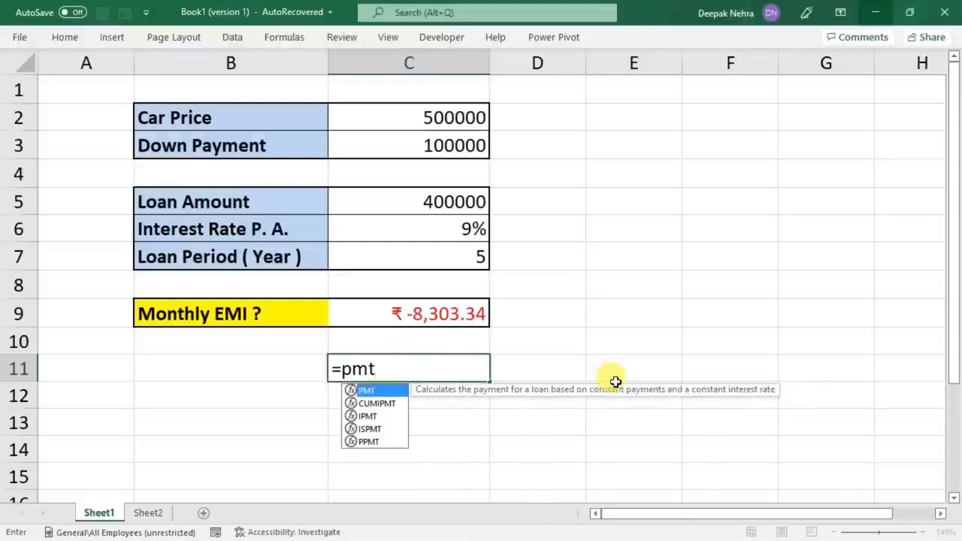
{"action": "key", "text": "Tab"}
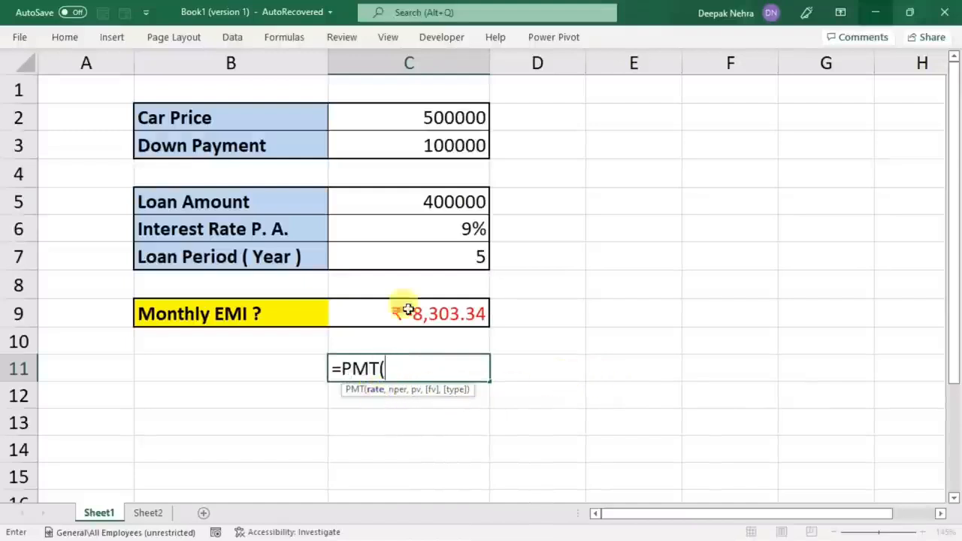
{"action": "left_click", "coordinate": [395, 225]}
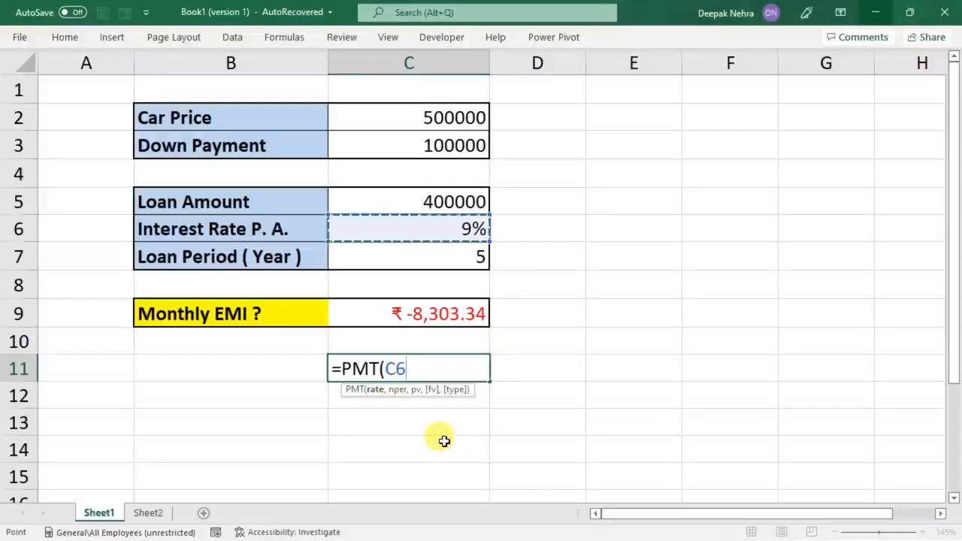
{"action": "type", "text": "/"}
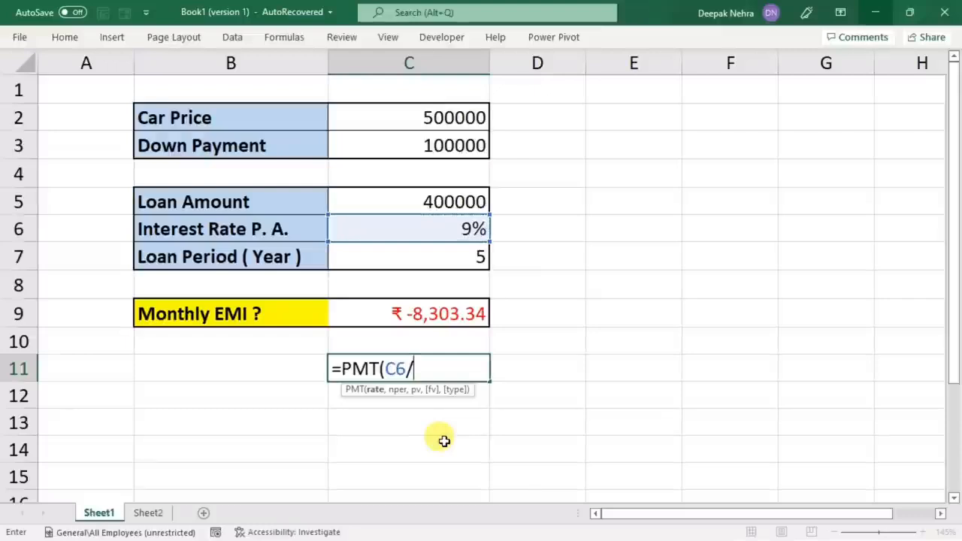
{"action": "type", "text": "52"}
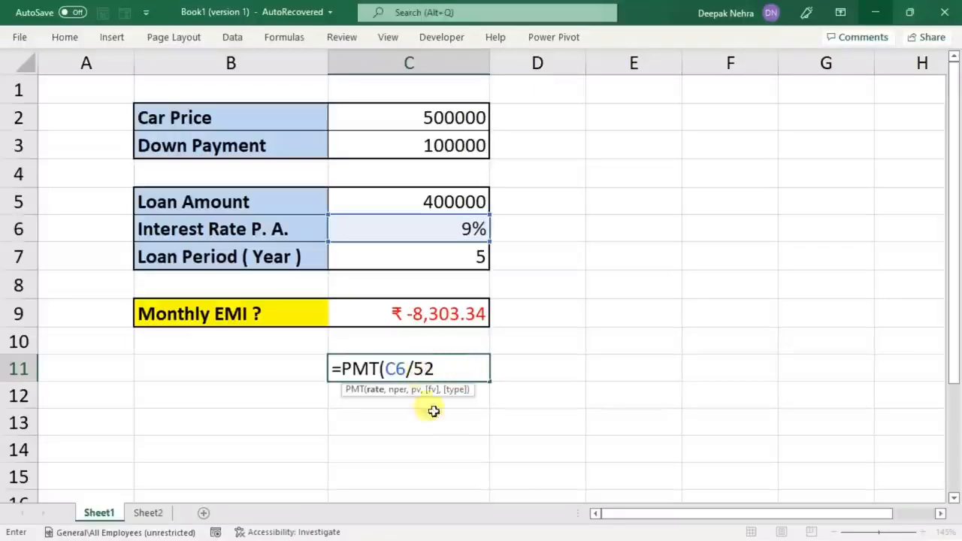
{"action": "type", "text": ","}
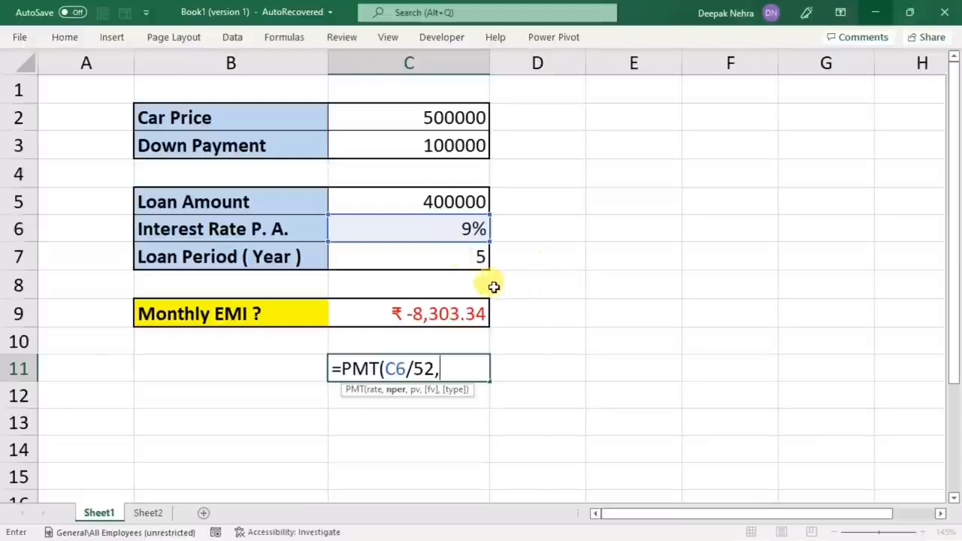
{"action": "left_click", "coordinate": [431, 259]}
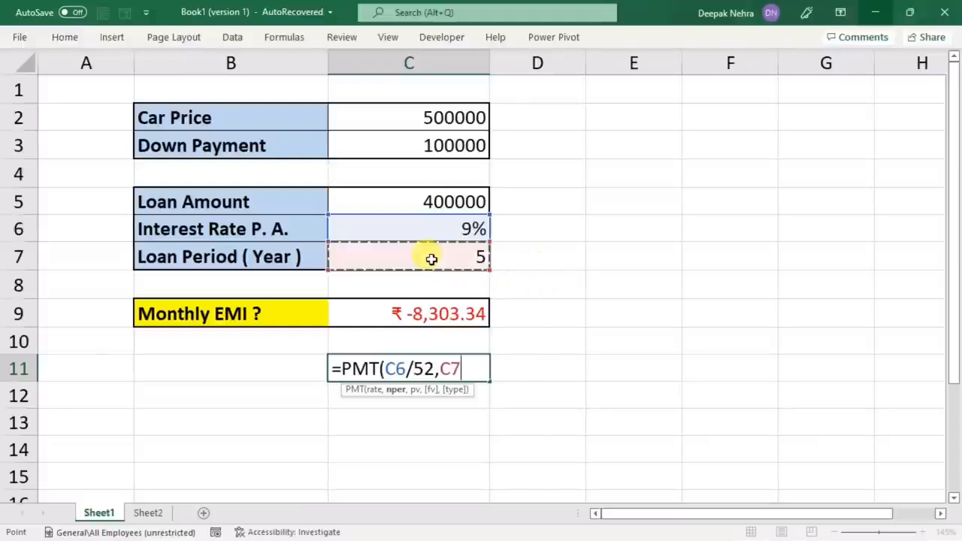
{"action": "type", "text": "*"}
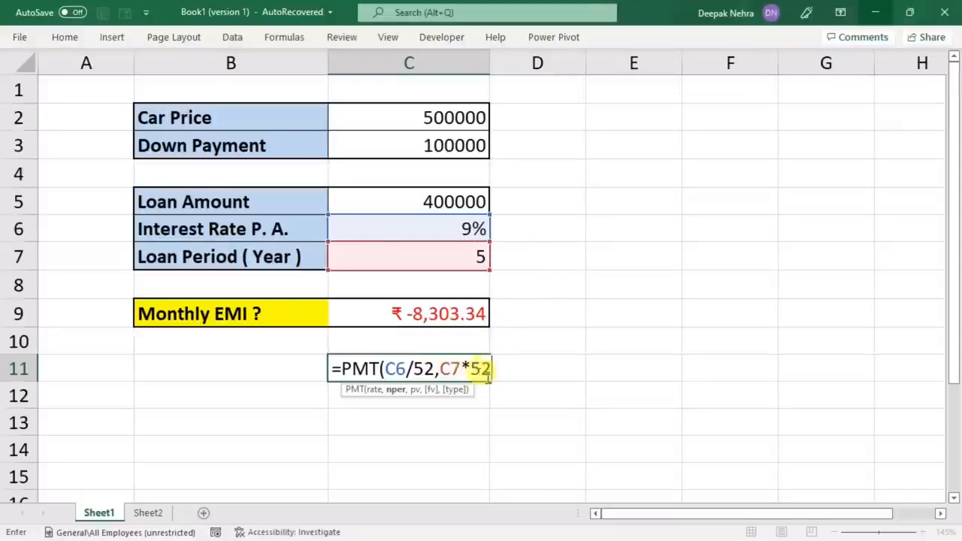
{"action": "type", "text": "52,"}
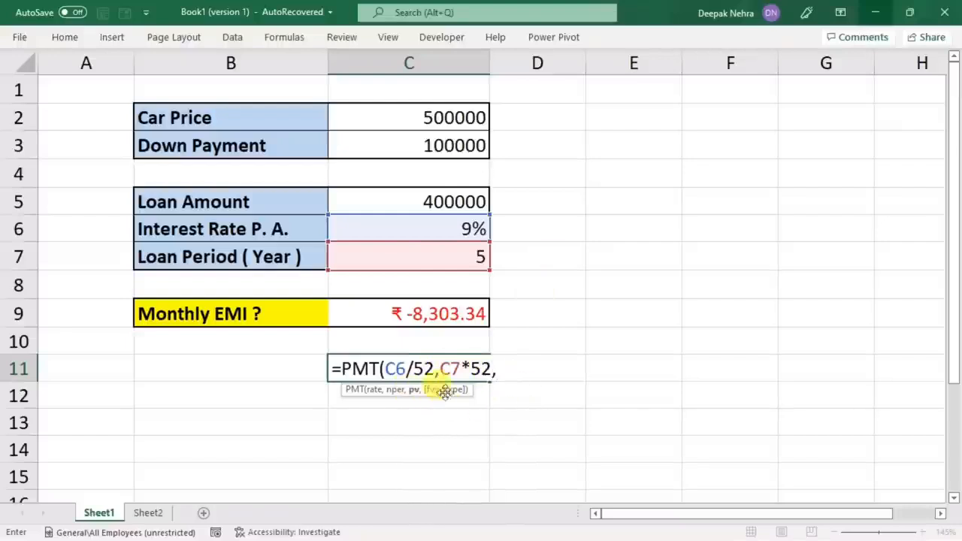
{"action": "left_click", "coordinate": [403, 201]}
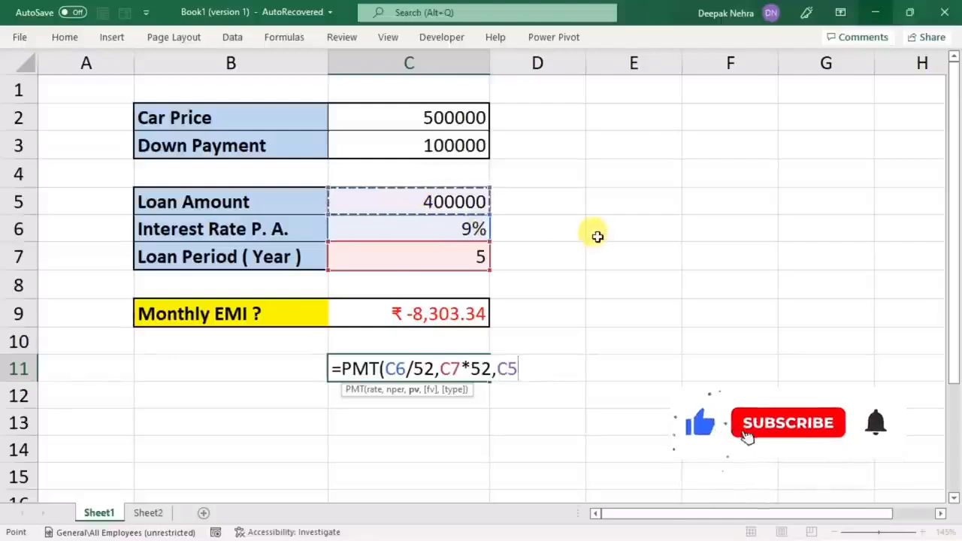
{"action": "type", "text": ")"}
{"action": "key", "text": "Return"}
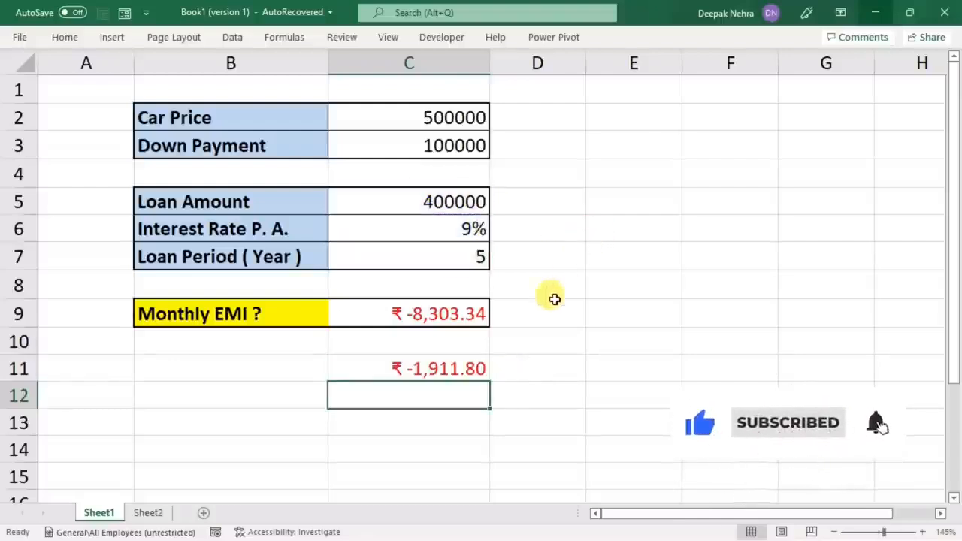
- Make the weekly instalment in C11 positive by putting a minus sign before PMT, giving =-PMT(C6/52,C7*52,C5)
{"action": "double_click", "coordinate": [438, 368]}
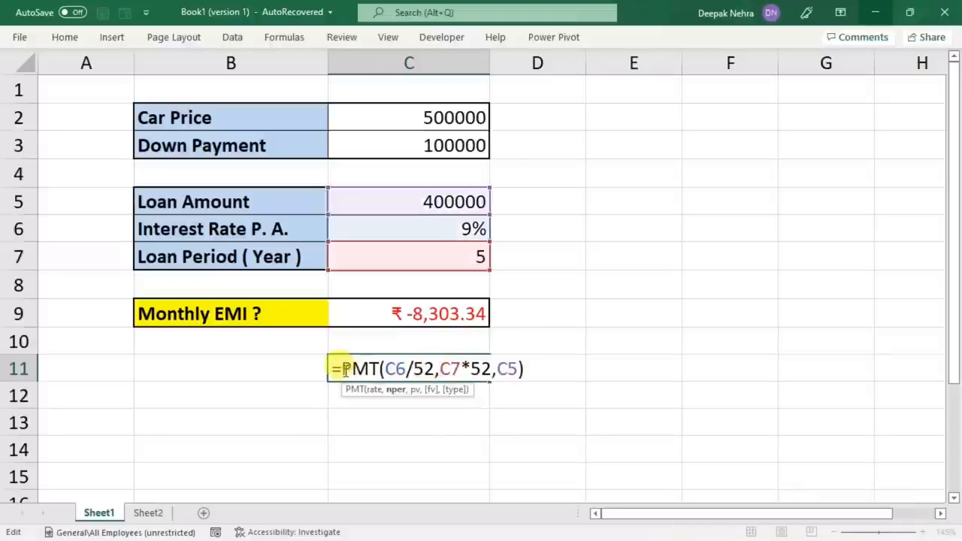
{"action": "left_click", "coordinate": [343, 369]}
{"action": "type", "text": "-"}
{"action": "key", "text": "Return"}
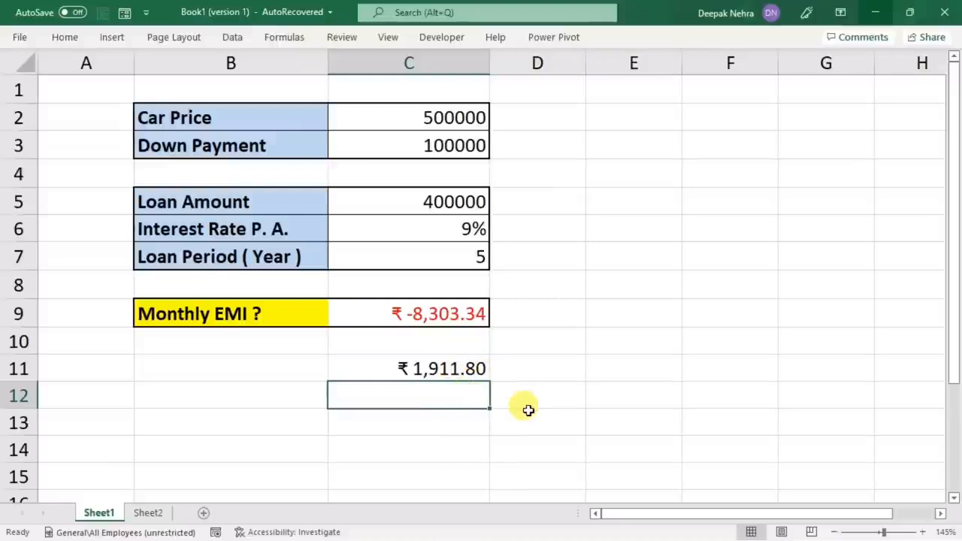
- Convert the formula in C11 to half-yearly instalments by replacing 52 with 2, giving =-PMT(C6/2,C7*2,C5)
{"action": "double_click", "coordinate": [447, 369]}
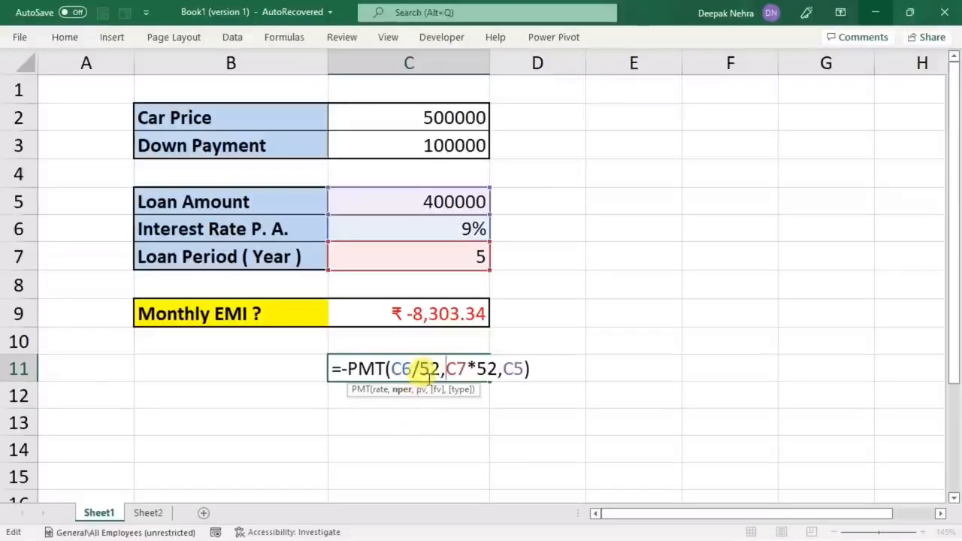
{"action": "key", "text": "BackSpace"}
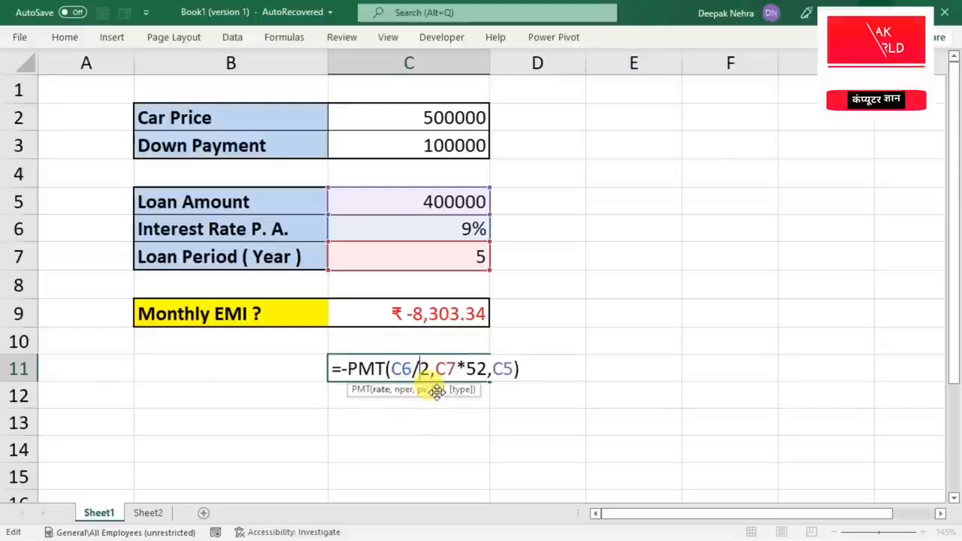
{"action": "left_click", "coordinate": [460, 370]}
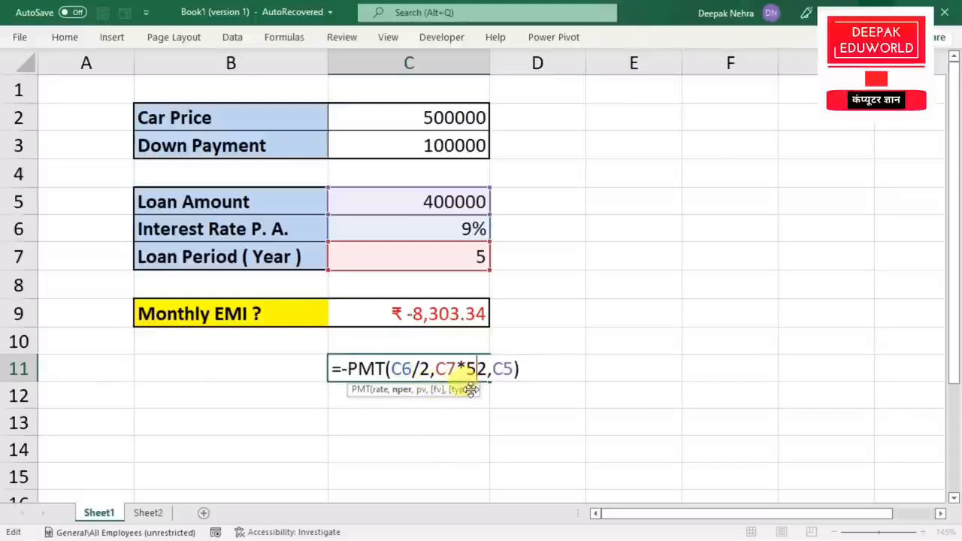
{"action": "key", "text": "BackSpace"}
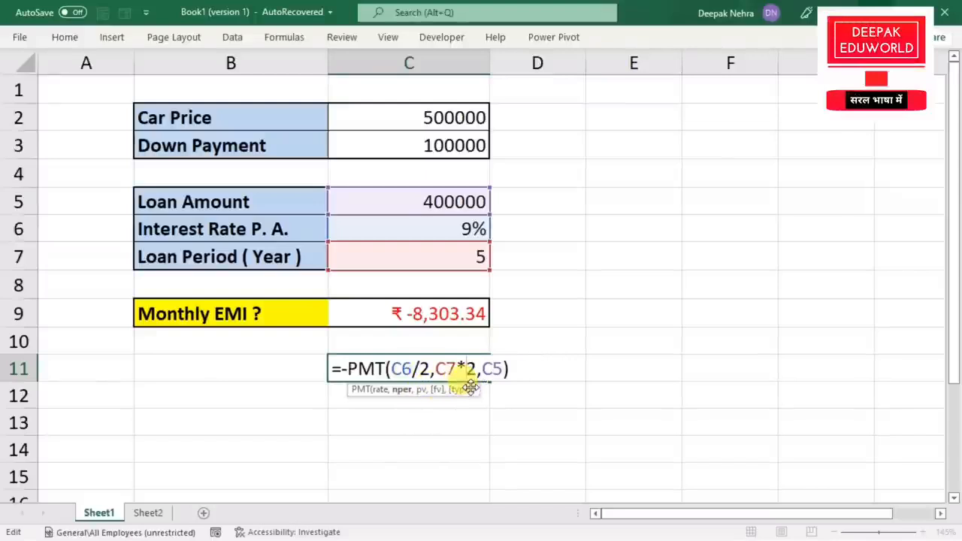
{"action": "key", "text": "Return"}
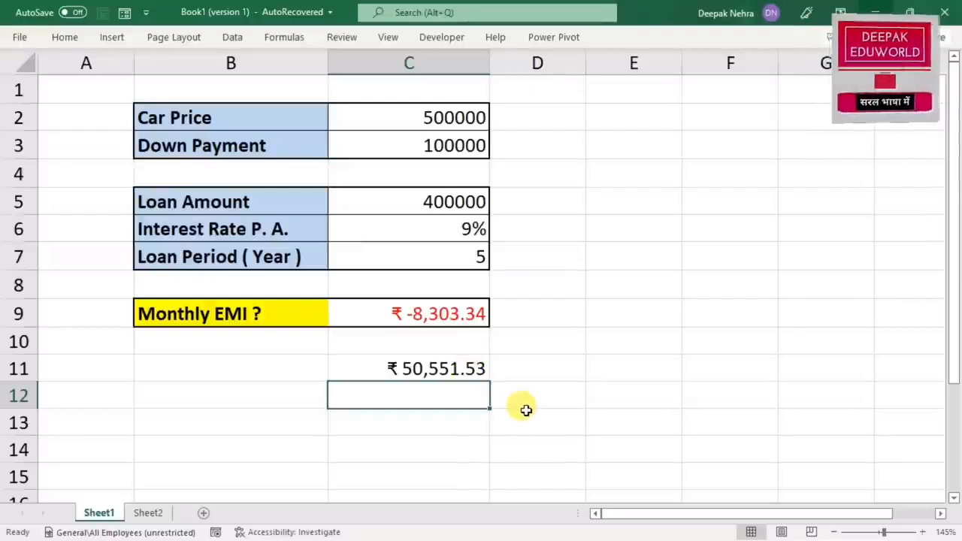
- Clear the half-yearly instalment calculation from C11
{"action": "left_click", "coordinate": [430, 368]}
{"action": "key", "text": "Delete"}
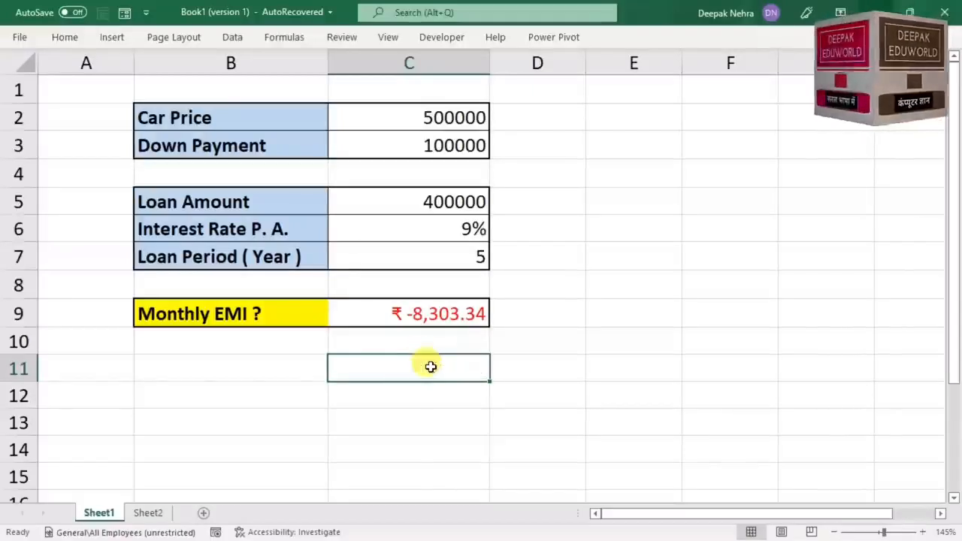
- Make the monthly EMI in C9 positive by putting a minus sign before PMT in its formula
{"action": "left_click", "coordinate": [421, 310]}
{"action": "double_click", "coordinate": [413, 314]}
{"action": "left_click", "coordinate": [344, 314]}
{"action": "type", "text": "-"}
{"action": "key", "text": "Return"}
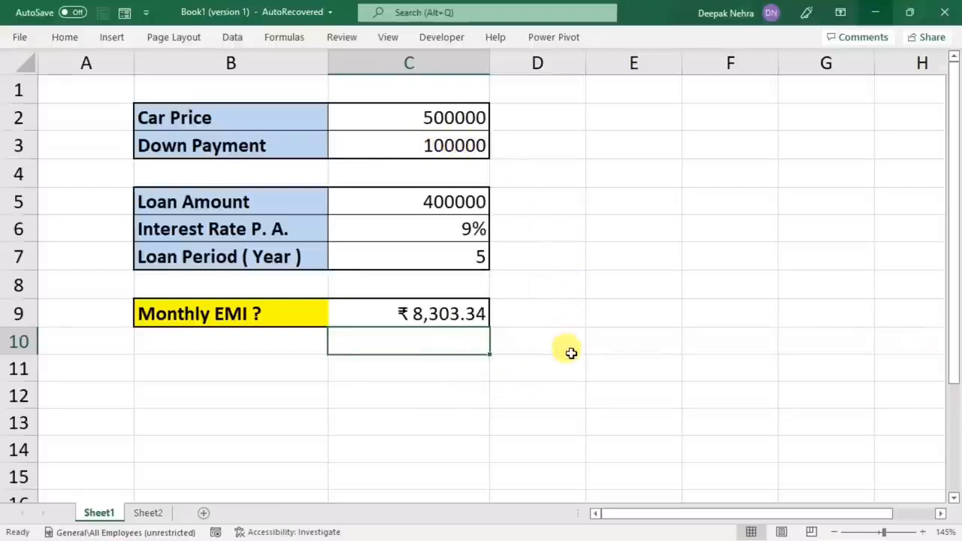
- Try Goal Seek on the monthly EMI in C9 with a target of 8000 by changing the down payment in C3, and discard the solution
{"action": "left_click", "coordinate": [424, 313]}
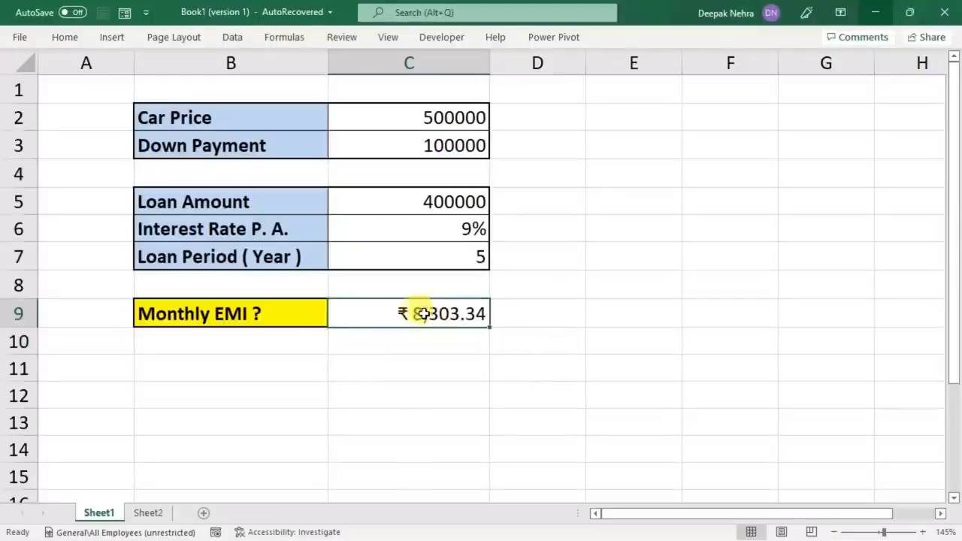
{"action": "left_click", "coordinate": [232, 37]}
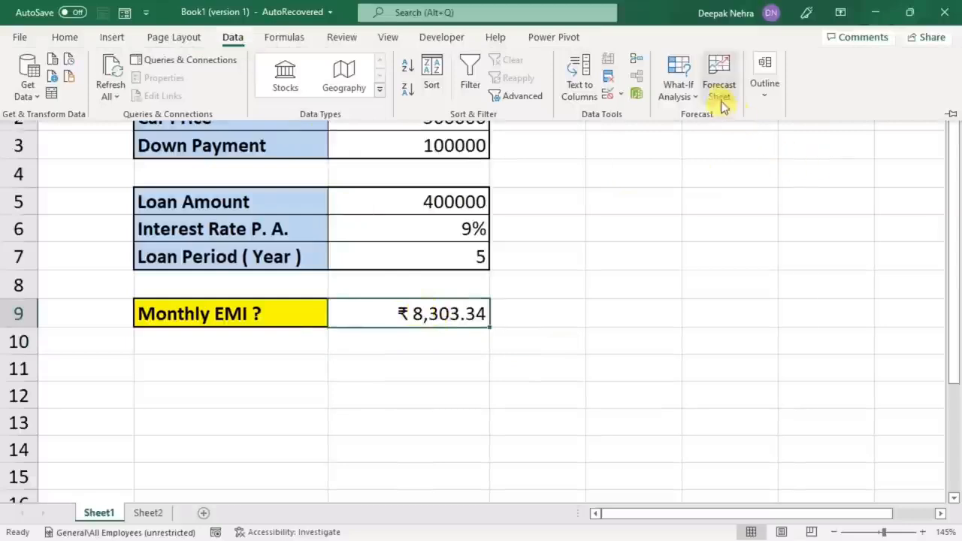
{"action": "left_click", "coordinate": [679, 79]}
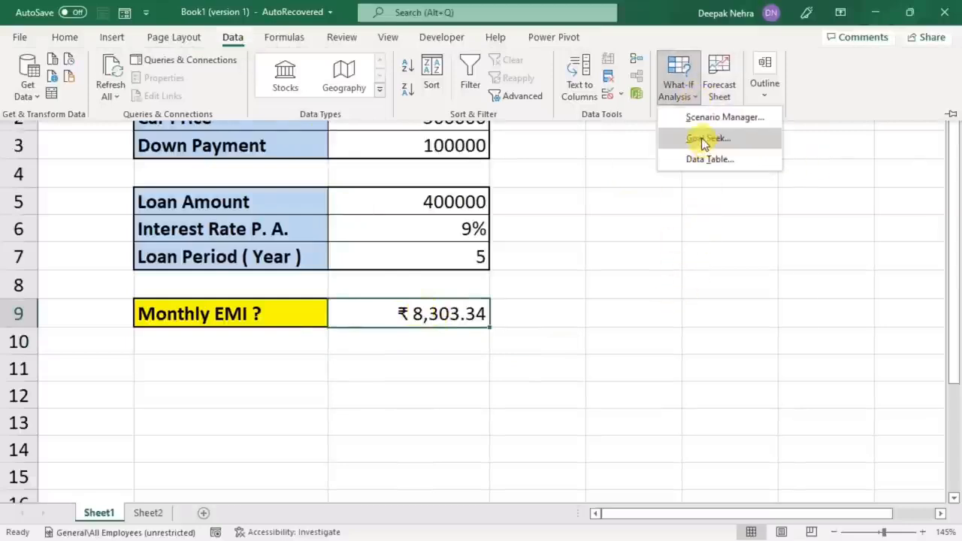
{"action": "left_click", "coordinate": [703, 138]}
{"action": "left_click", "coordinate": [658, 232]}
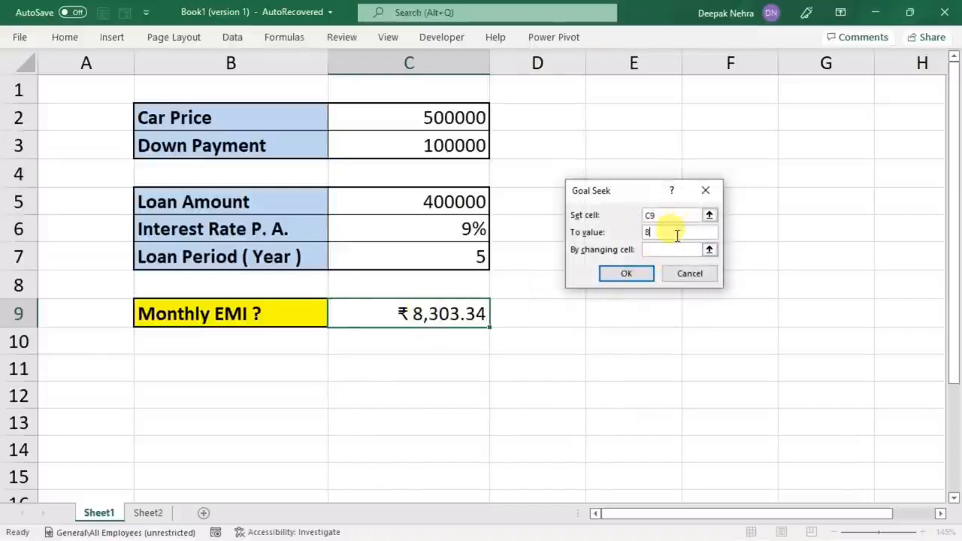
{"action": "type", "text": "8000"}
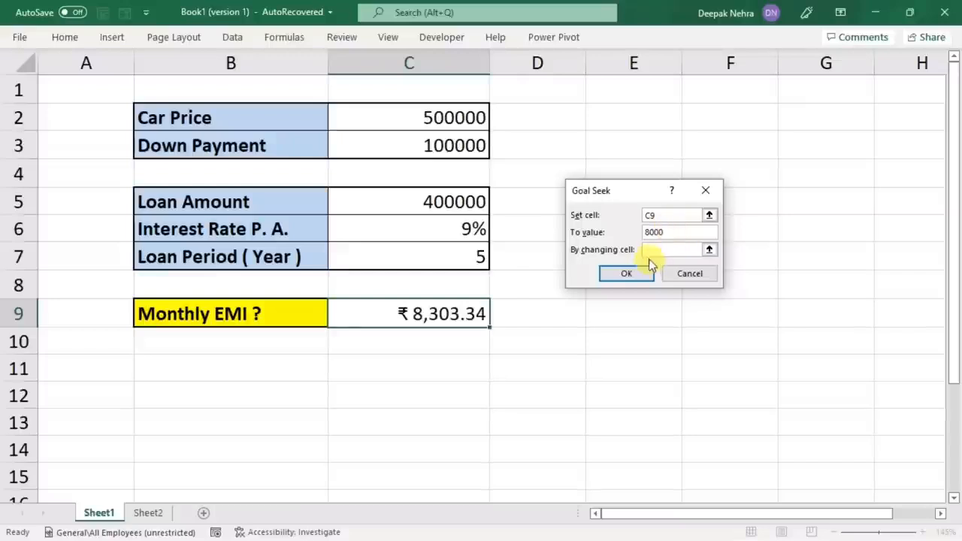
{"action": "left_click", "coordinate": [650, 251]}
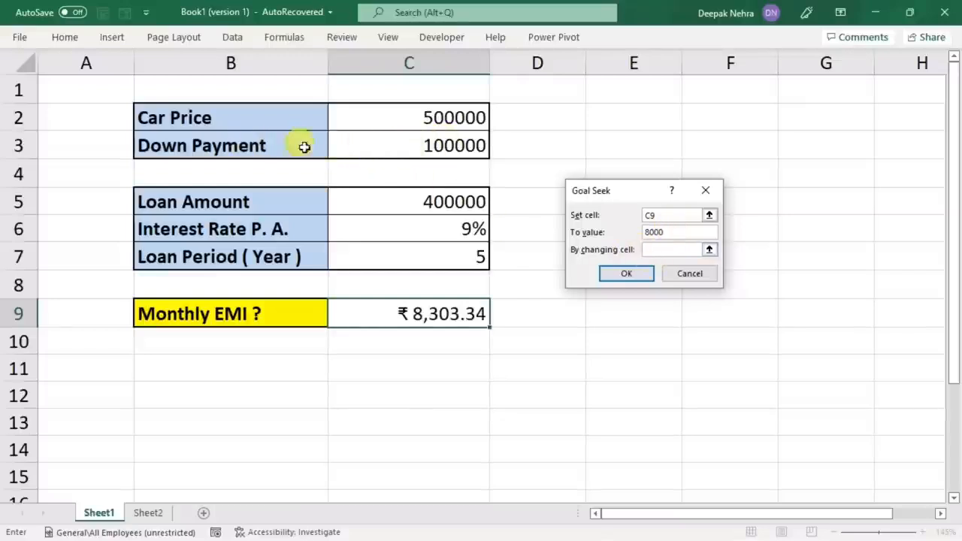
{"action": "left_click", "coordinate": [409, 146]}
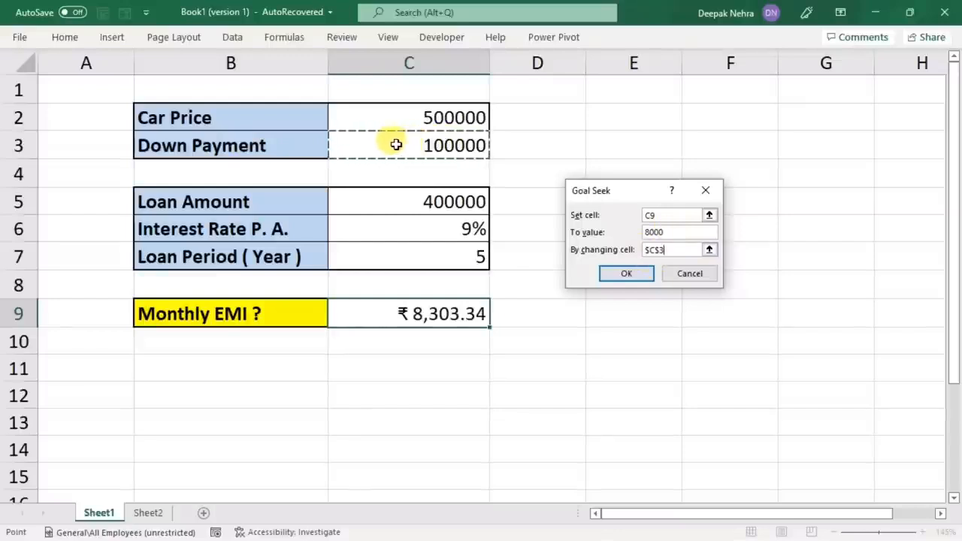
{"action": "left_click", "coordinate": [629, 275]}
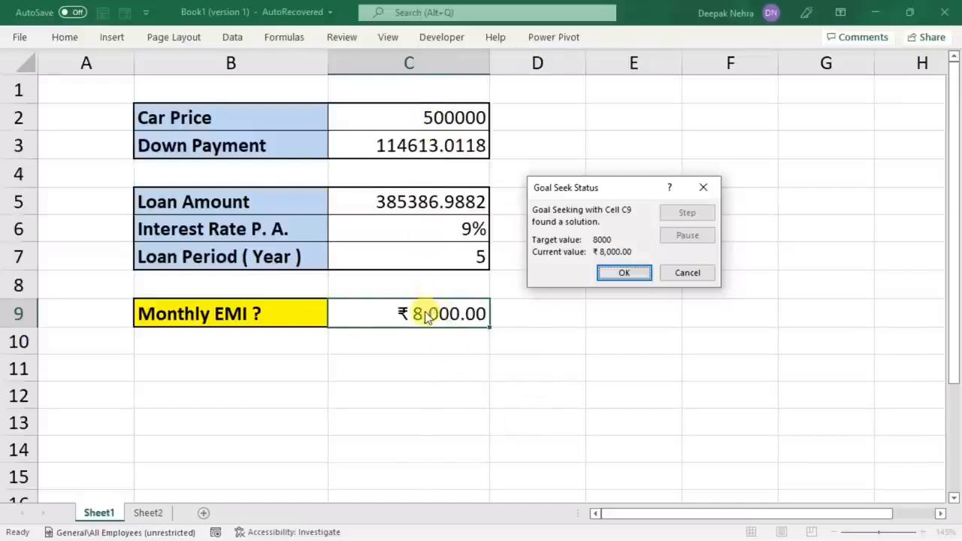
{"action": "left_click", "coordinate": [687, 273]}
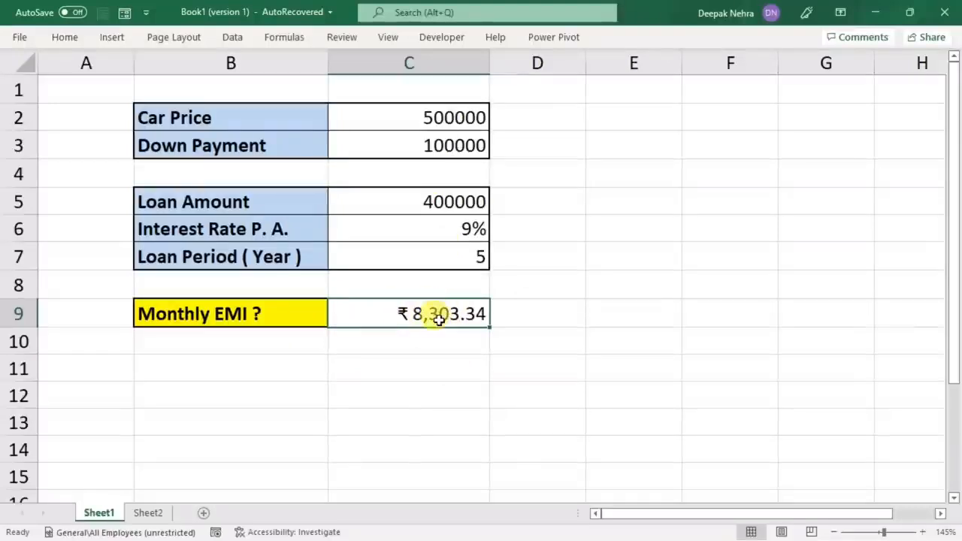
- Calculate the first month's interest portion of the loan in C11 with =IPMT(C6/12,1,C7*12,C5)
{"action": "left_click", "coordinate": [383, 362]}
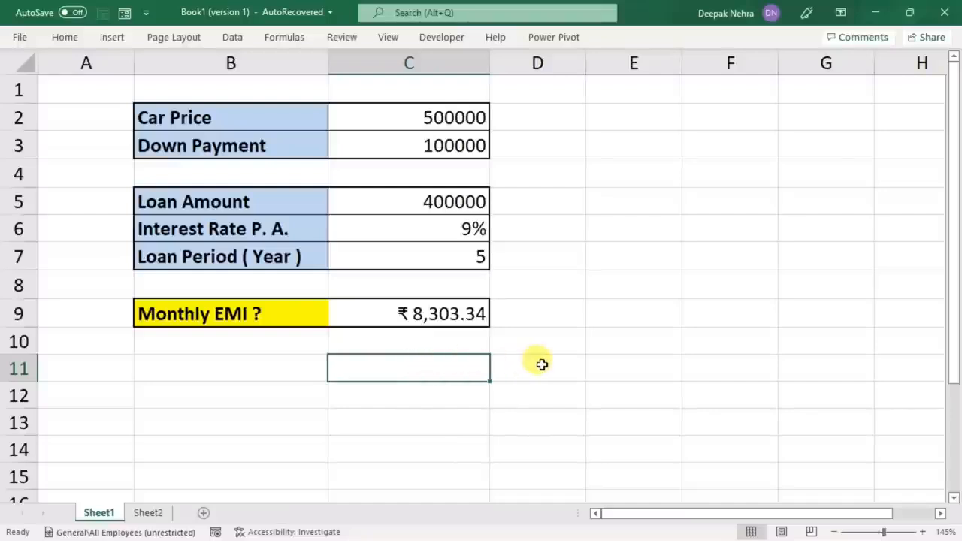
{"action": "type", "text": "="}
{"action": "key", "text": "F2"}
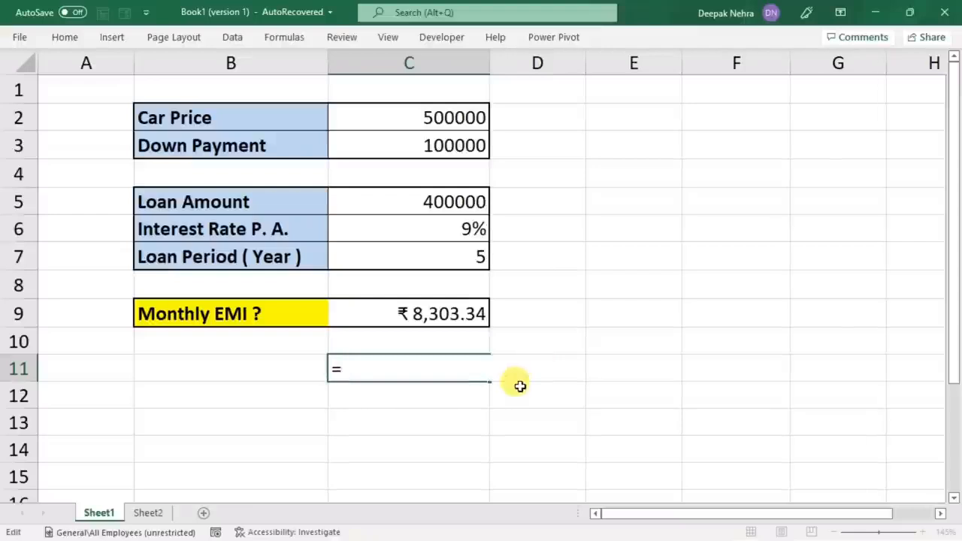
{"action": "type", "text": "ipmt"}
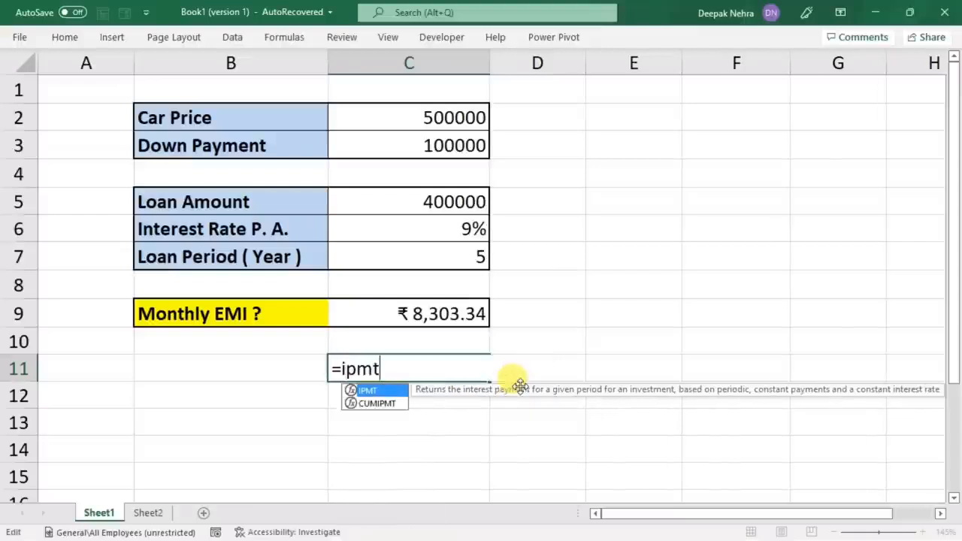
{"action": "key", "text": "Tab"}
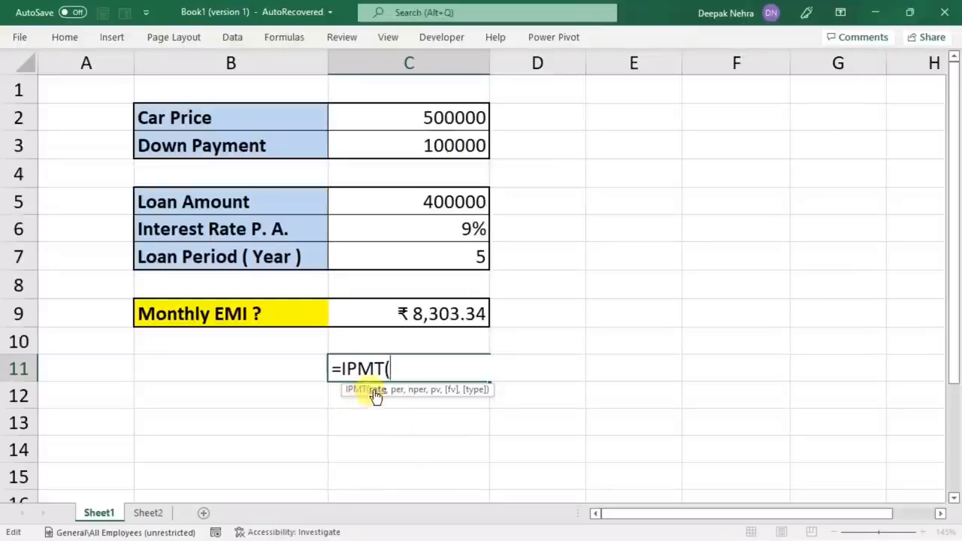
{"action": "left_click", "coordinate": [430, 235]}
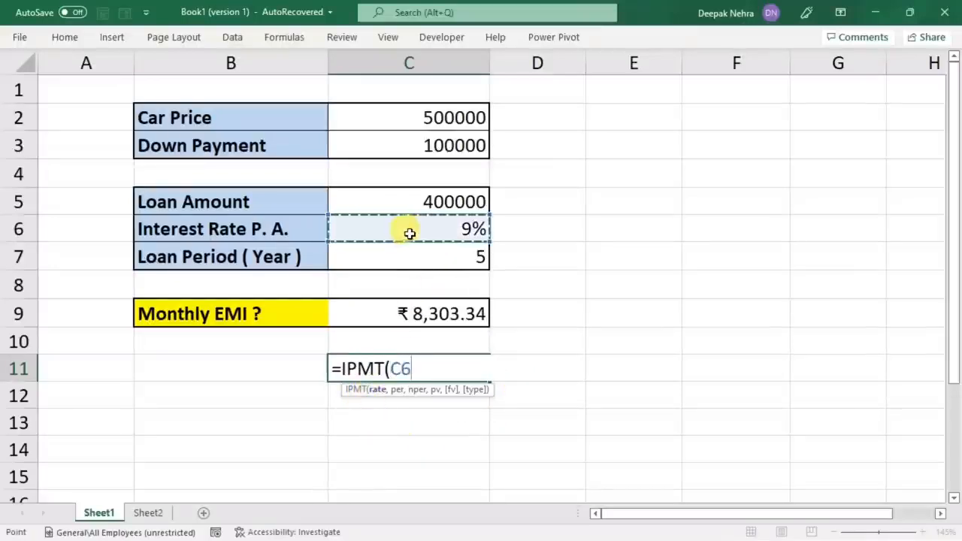
{"action": "type", "text": "/12"}
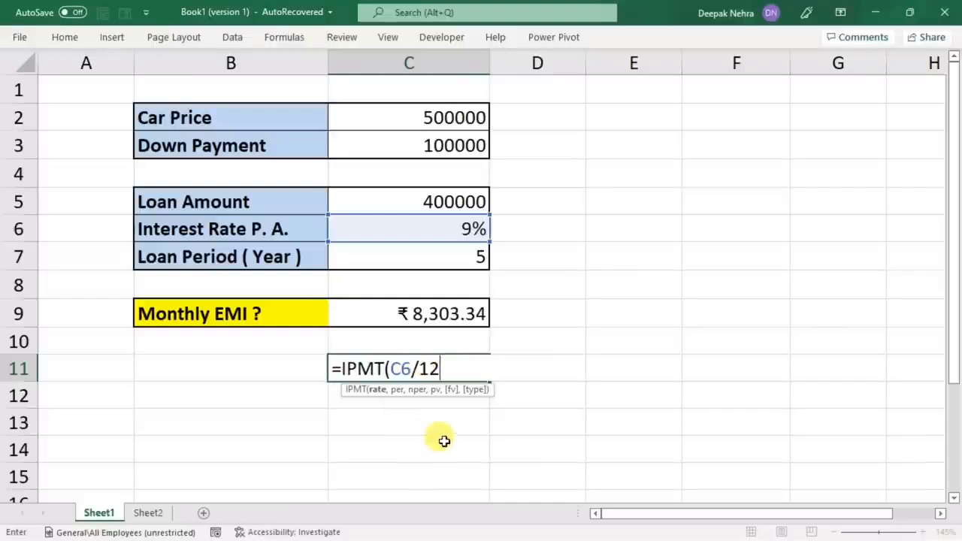
{"action": "type", "text": ","}
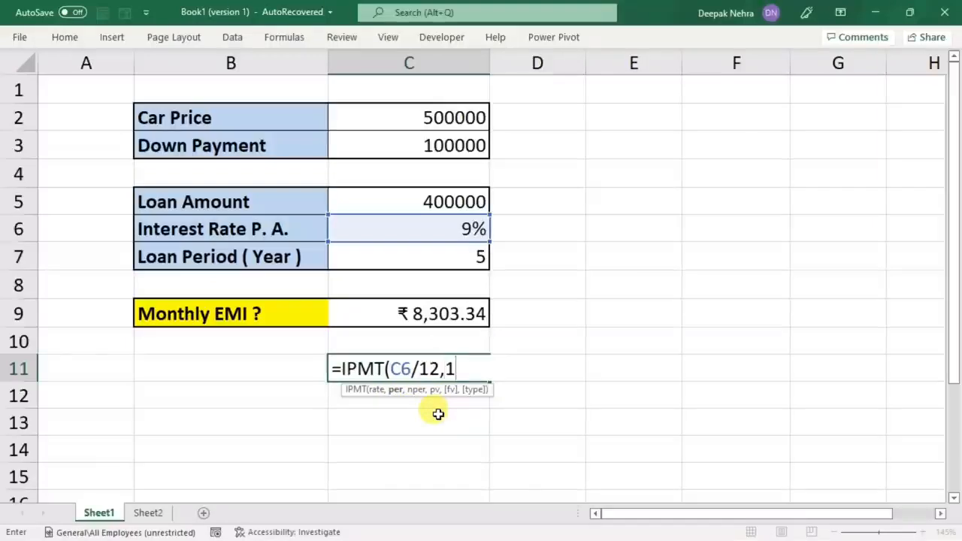
{"action": "type", "text": "1,"}
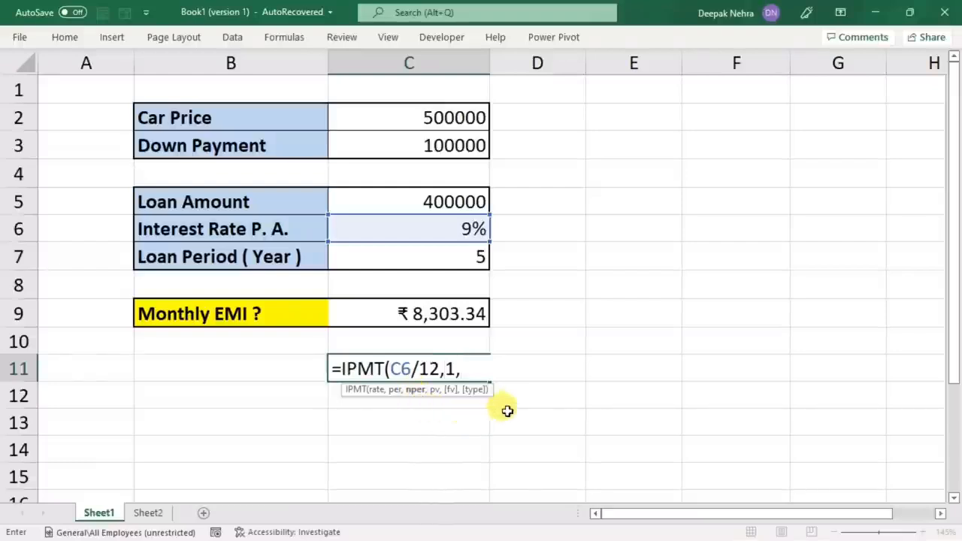
{"action": "left_click", "coordinate": [437, 260]}
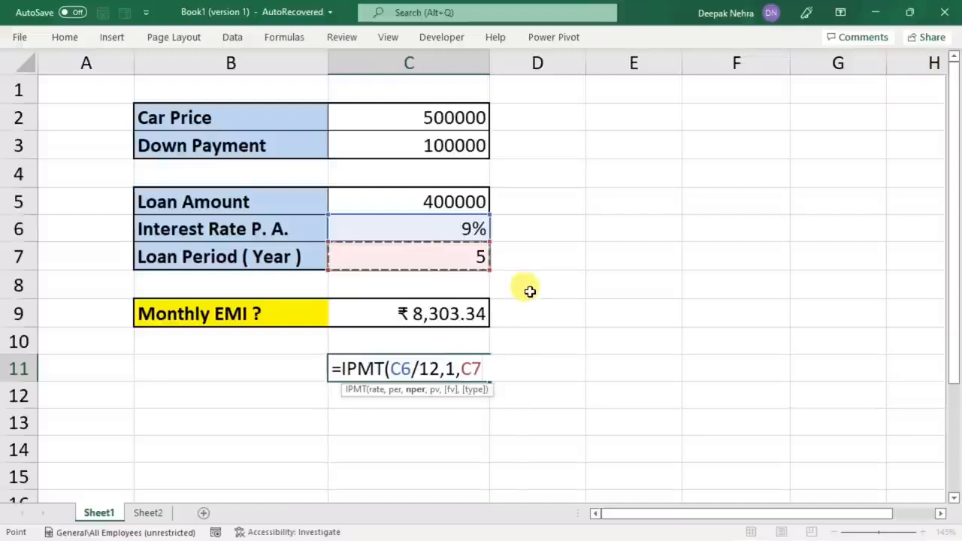
{"action": "type", "text": "*12"}
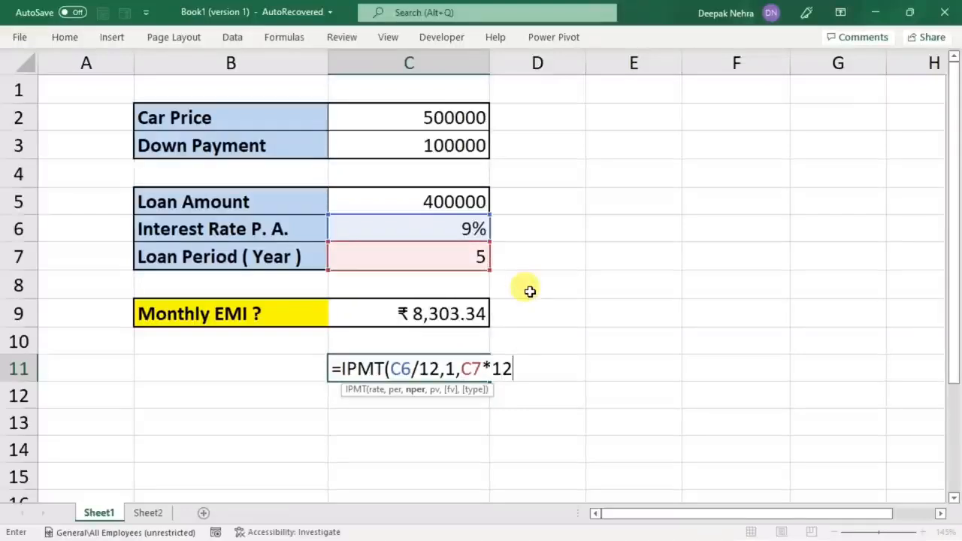
{"action": "type", "text": ","}
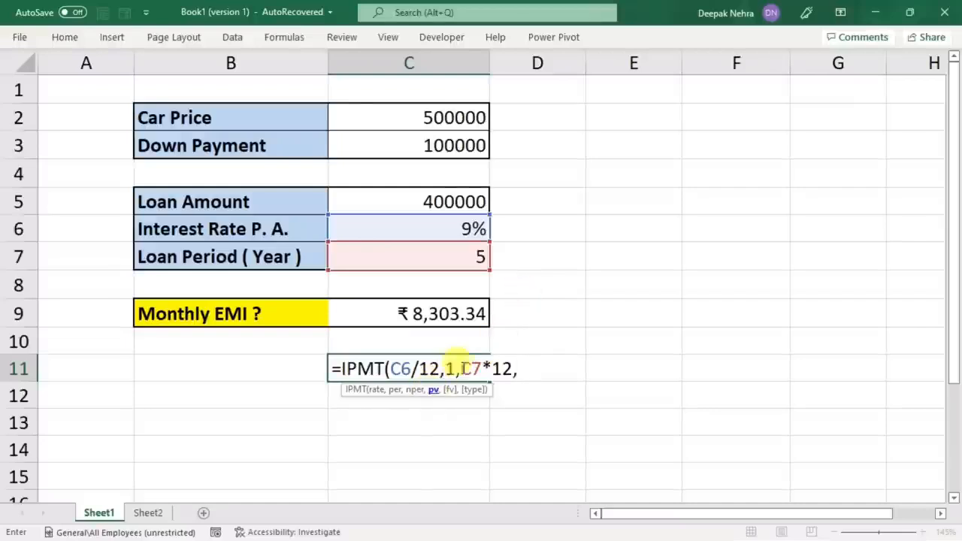
{"action": "left_click", "coordinate": [401, 200]}
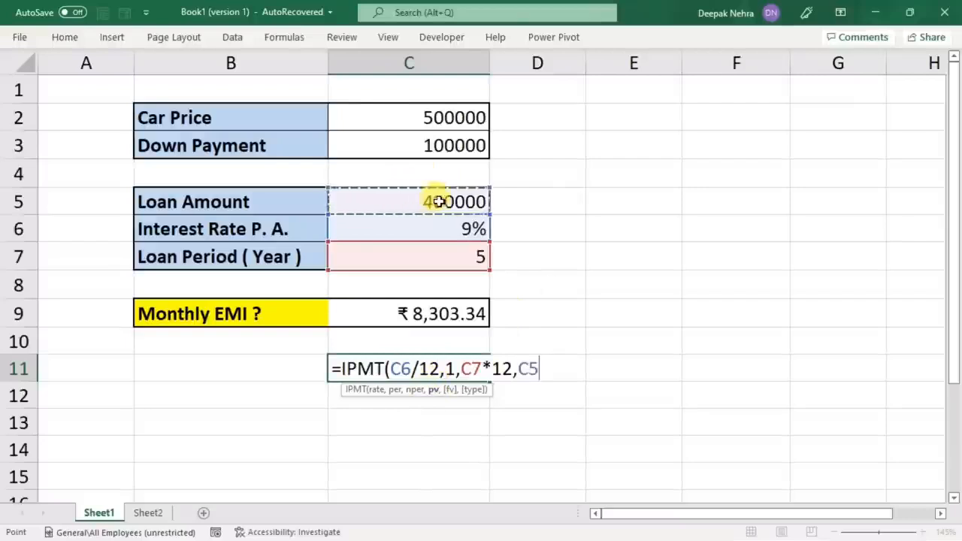
{"action": "type", "text": ")"}
{"action": "key", "text": "Return"}
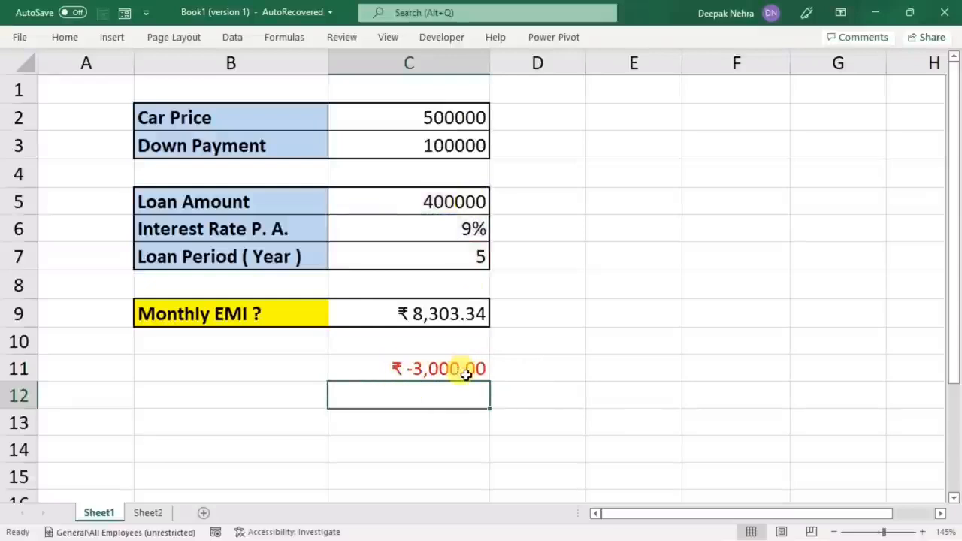
- Change the period argument of the IPMT formula in C11 to 2 for the second month's interest
{"action": "double_click", "coordinate": [441, 368]}
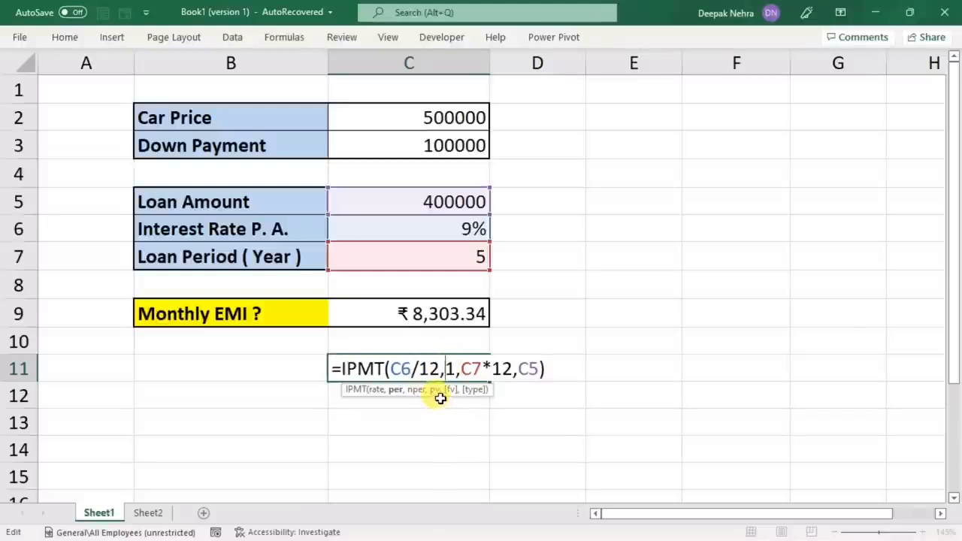
{"action": "key", "text": "Delete"}
{"action": "type", "text": "2"}
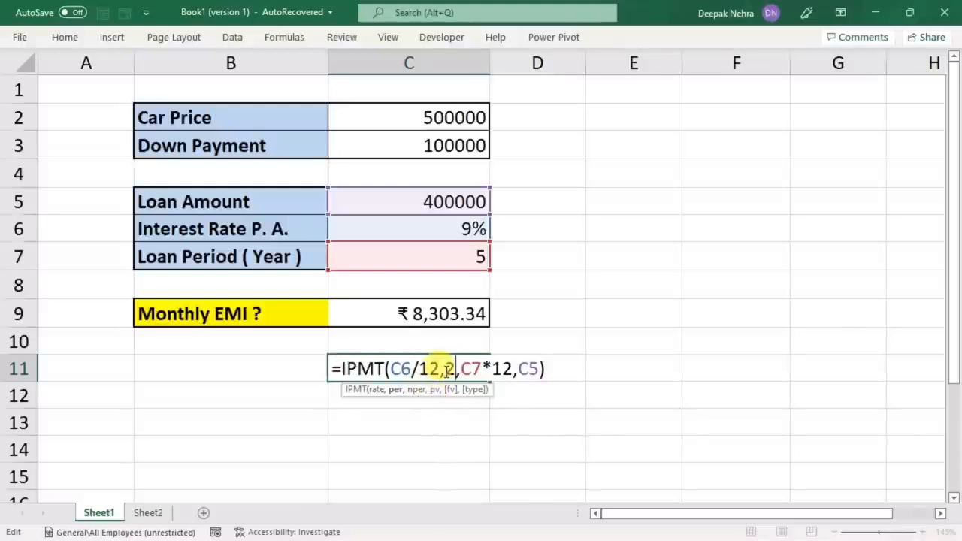
{"action": "key", "text": "Return"}
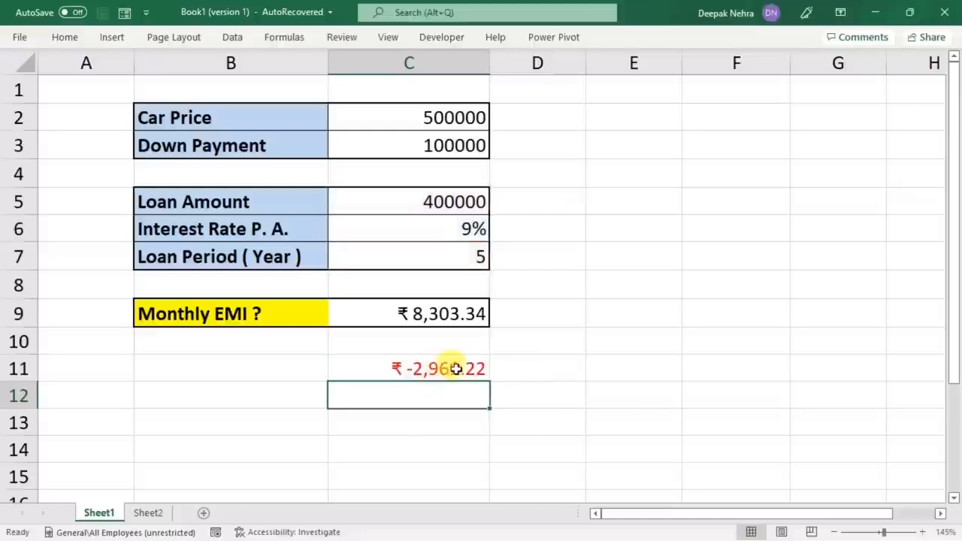
- Set the period argument of the IPMT formula in C11 to 5 for the fifth month's interest
{"action": "left_click", "coordinate": [456, 369]}
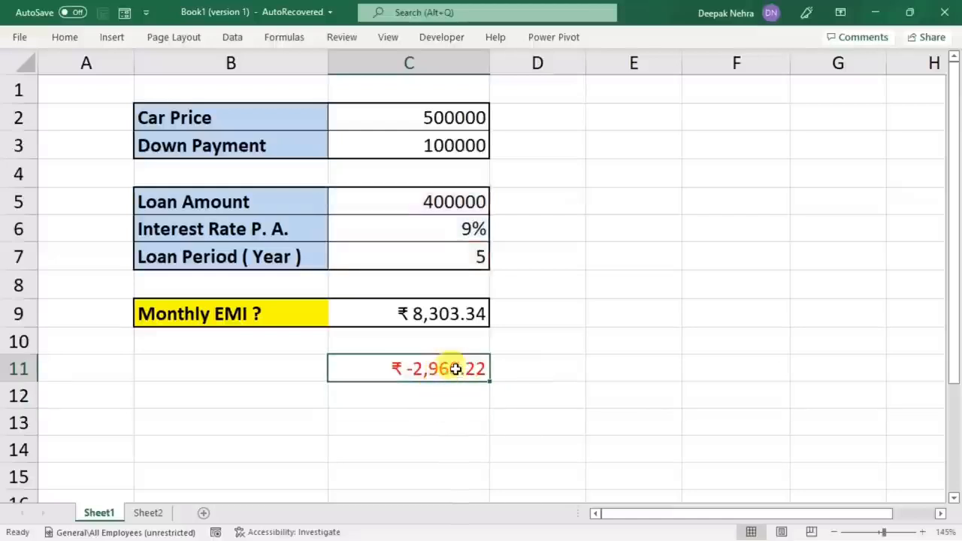
{"action": "double_click", "coordinate": [456, 369]}
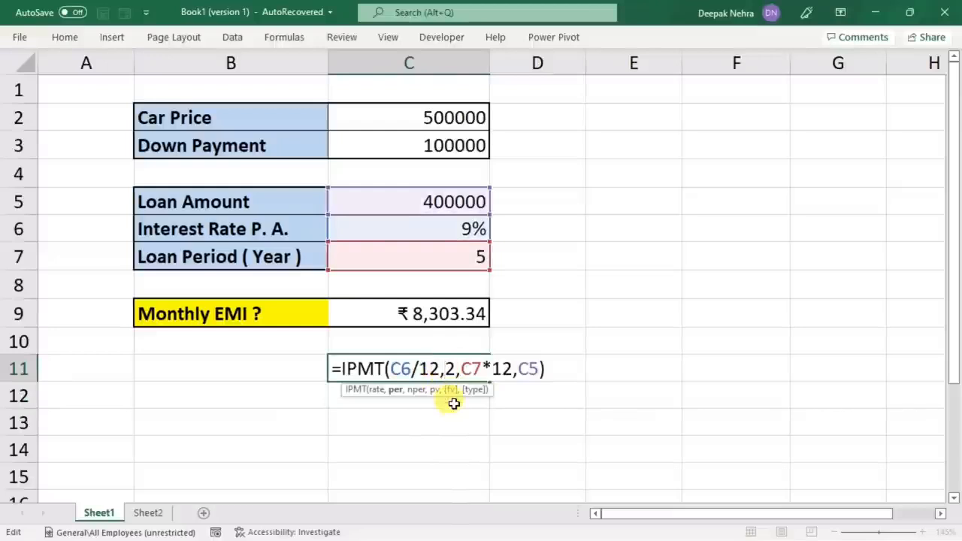
{"action": "key", "text": "BackSpace"}
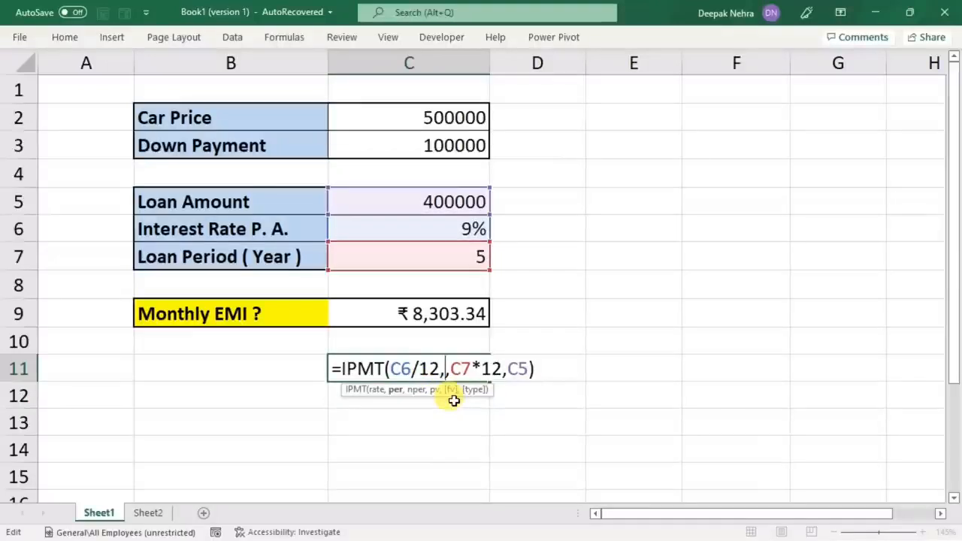
{"action": "type", "text": "5"}
{"action": "key", "text": "Return"}
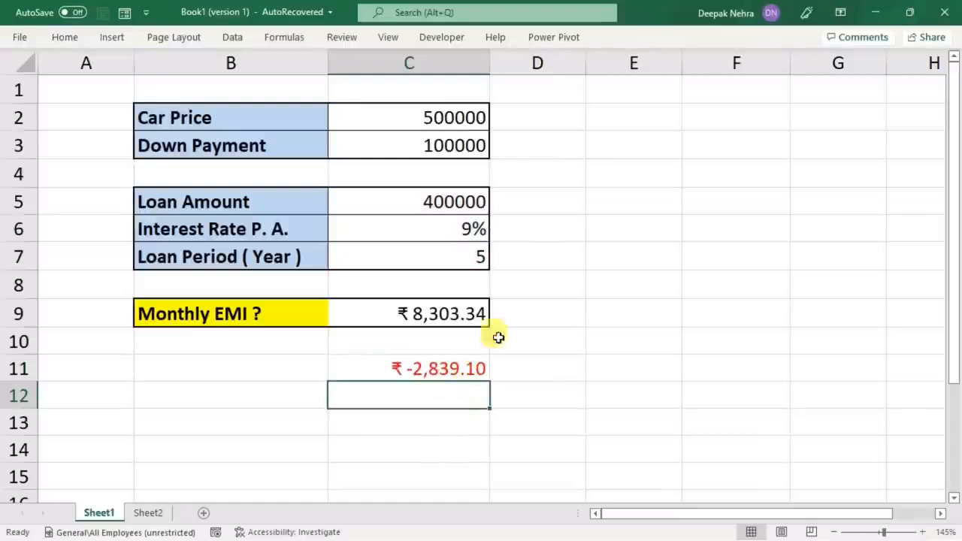
- Enter the column headings Months in E2 and Interest in F2
{"action": "left_click", "coordinate": [612, 120]}
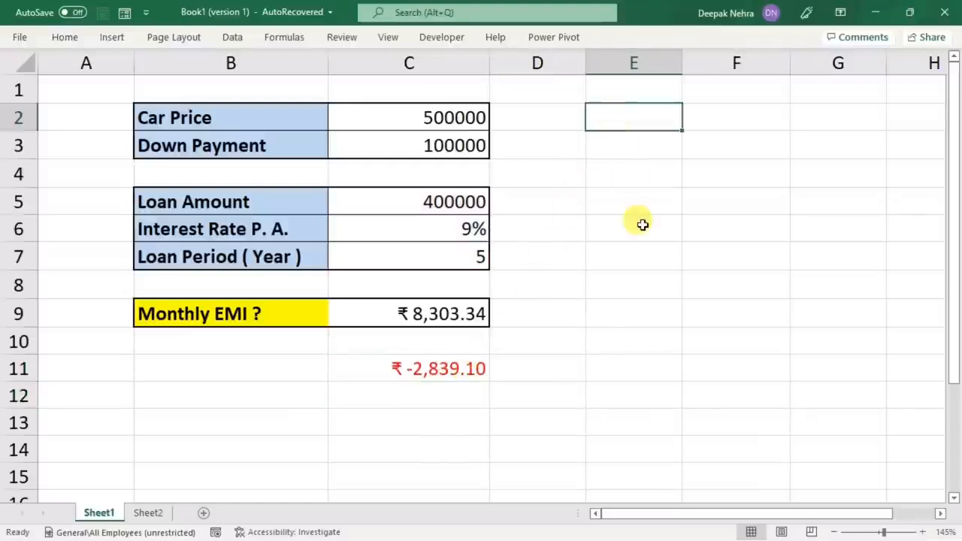
{"action": "type", "text": "Months"}
{"action": "key", "text": "Tab"}
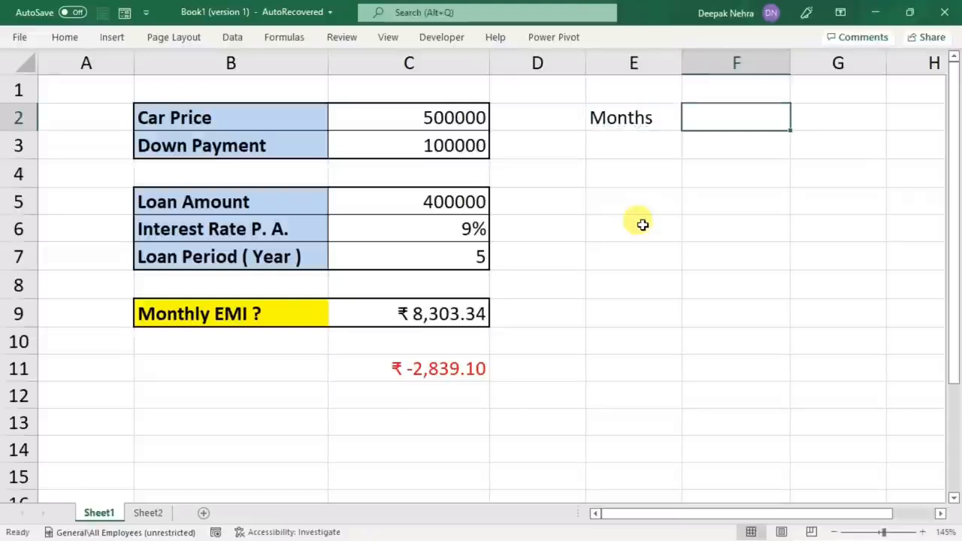
{"action": "type", "text": "Inte"}
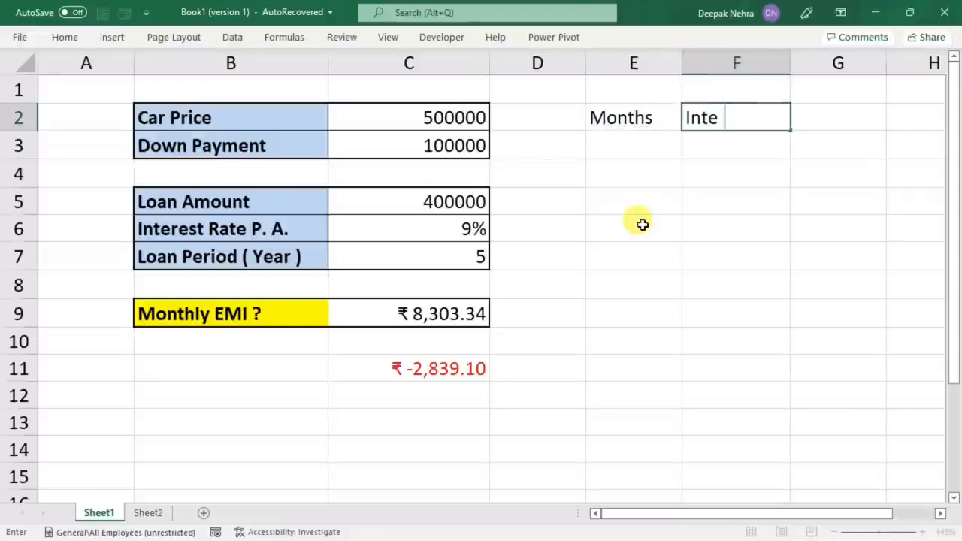
{"action": "type", "text": "rest"}
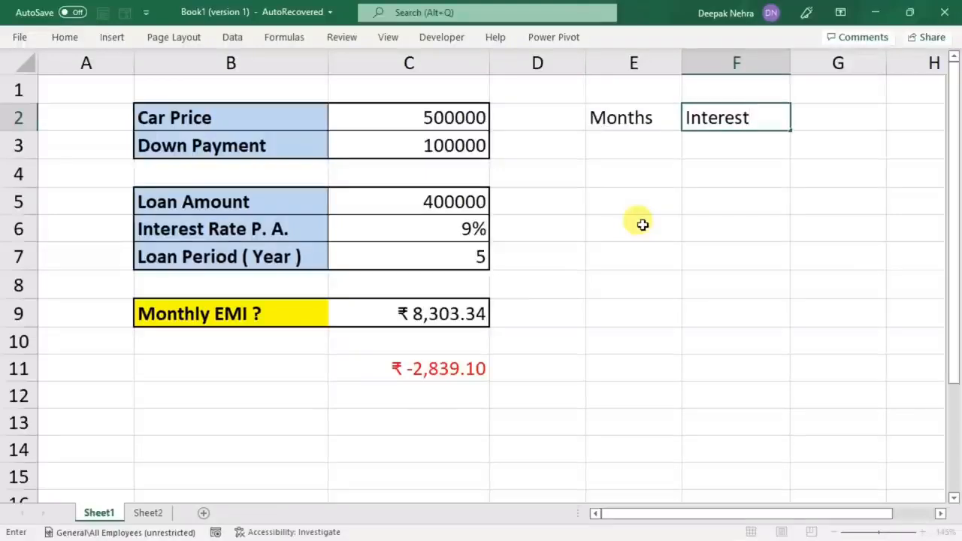
{"action": "key", "text": "Return"}
- Number the months 1 to 12 in E3:E14 by entering 1 and 2 and extending the series down
{"action": "type", "text": "1"}
{"action": "key", "text": "Return"}
{"action": "type", "text": "2"}
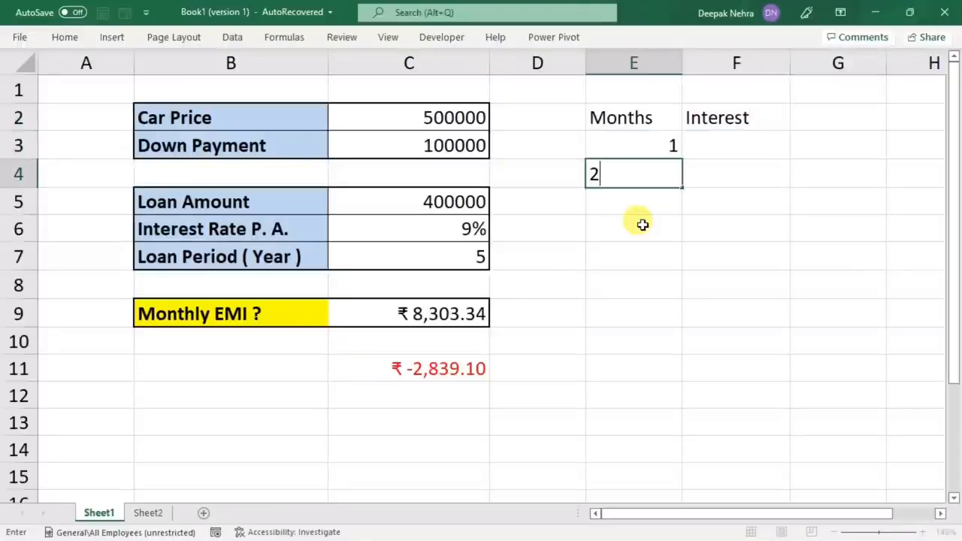
{"action": "left_click", "coordinate": [642, 224]}
{"action": "left_click_drag", "start_coordinate": [637, 155], "coordinate": [673, 460]}
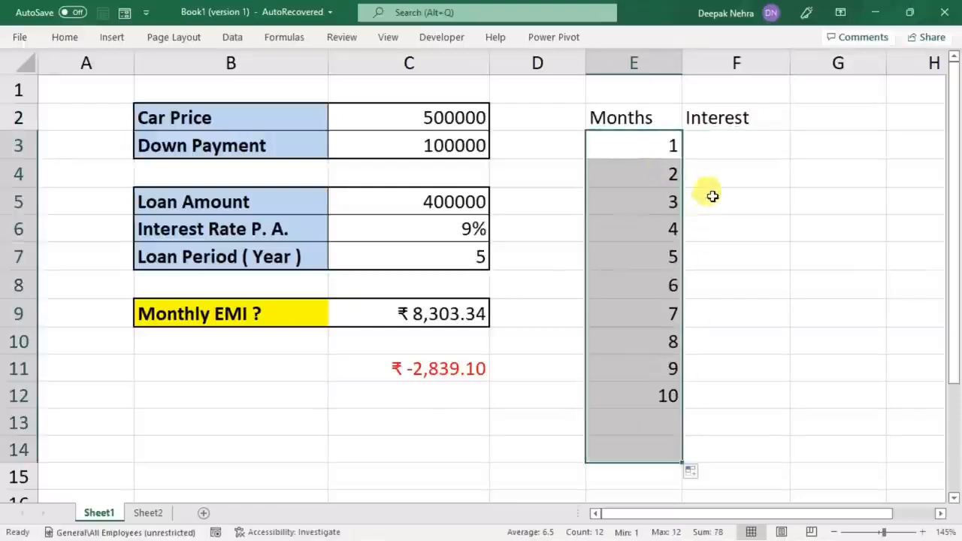
- Calculate the first month's interest in F3 with =IPMT($C$6/12,E3,$C$7*12,$C$5), keeping the rate, loan period and loan amount references absolute
{"action": "left_click", "coordinate": [730, 143]}
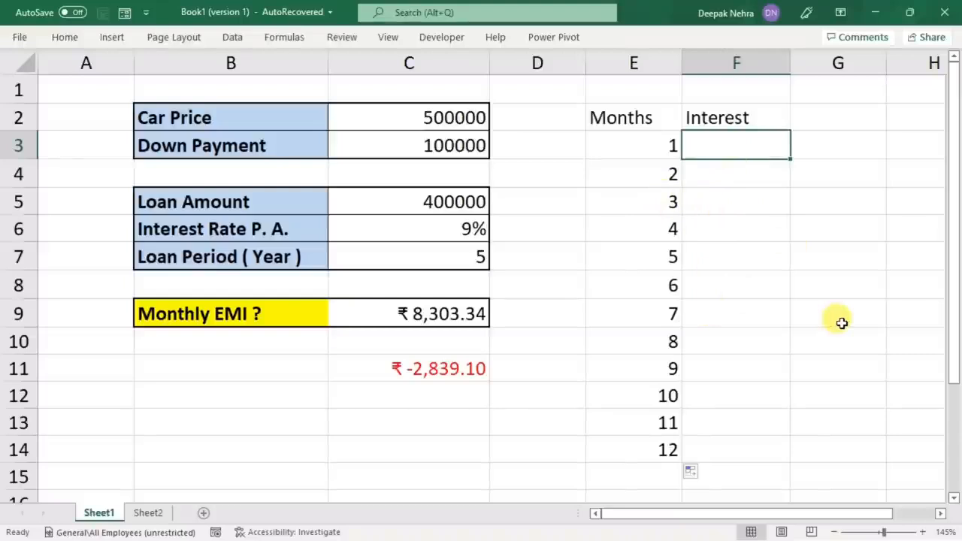
{"action": "type", "text": "=ipm"}
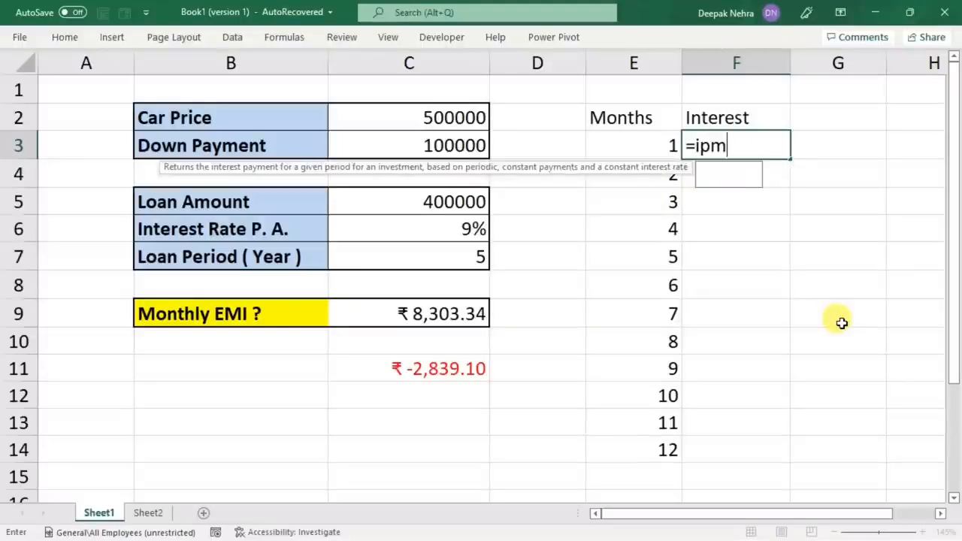
{"action": "type", "text": "t"}
{"action": "key", "text": "Tab"}
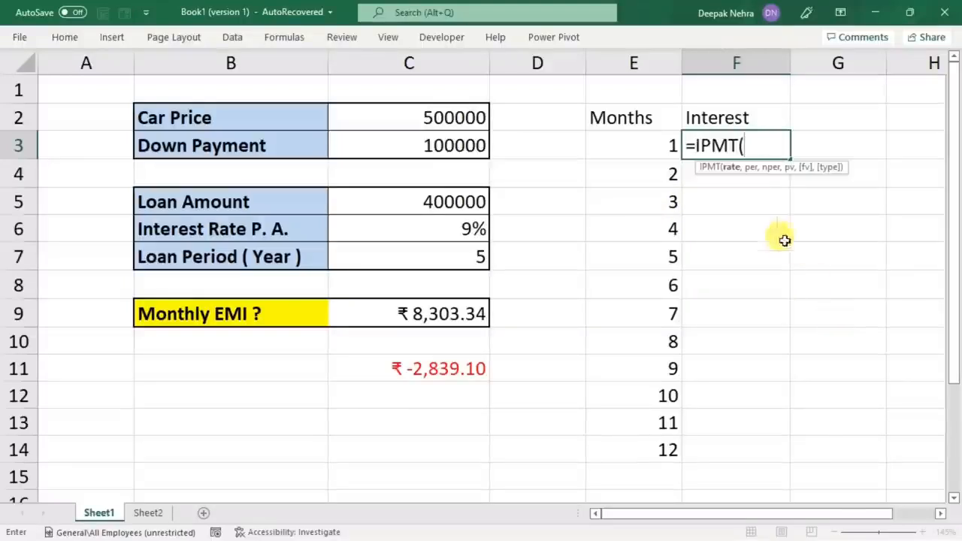
{"action": "left_click", "coordinate": [431, 224]}
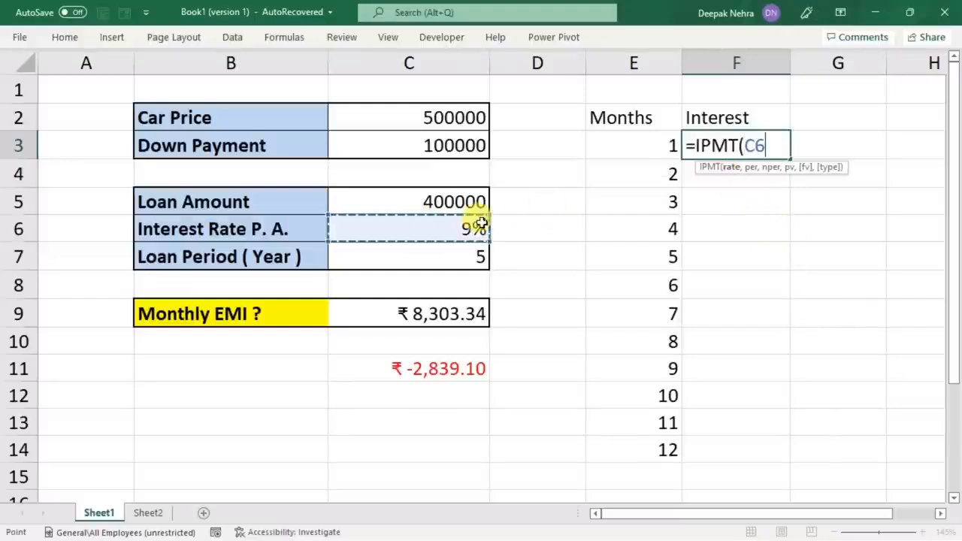
{"action": "key", "text": "F4"}
{"action": "type", "text": "/12,"}
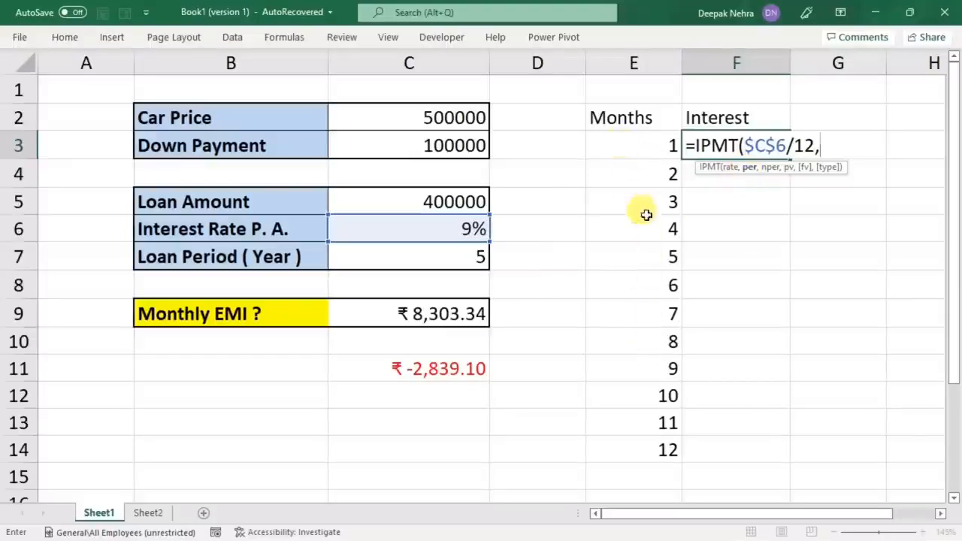
{"action": "left_click", "coordinate": [624, 145]}
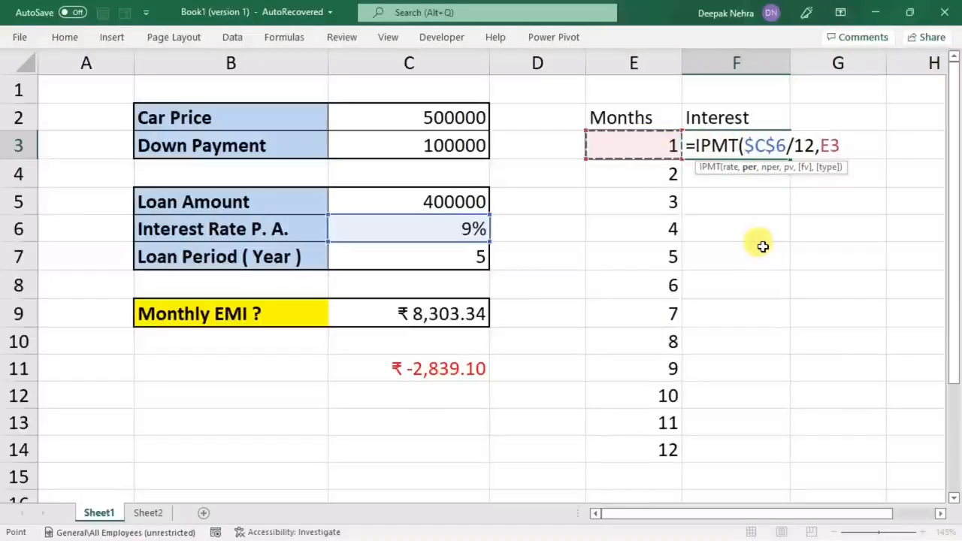
{"action": "type", "text": ","}
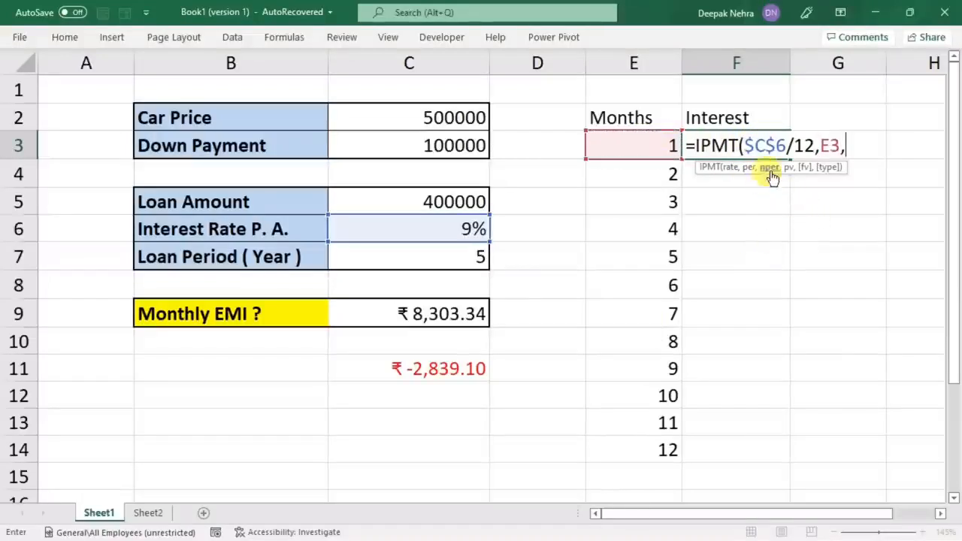
{"action": "left_click", "coordinate": [443, 257]}
{"action": "key", "text": "F4"}
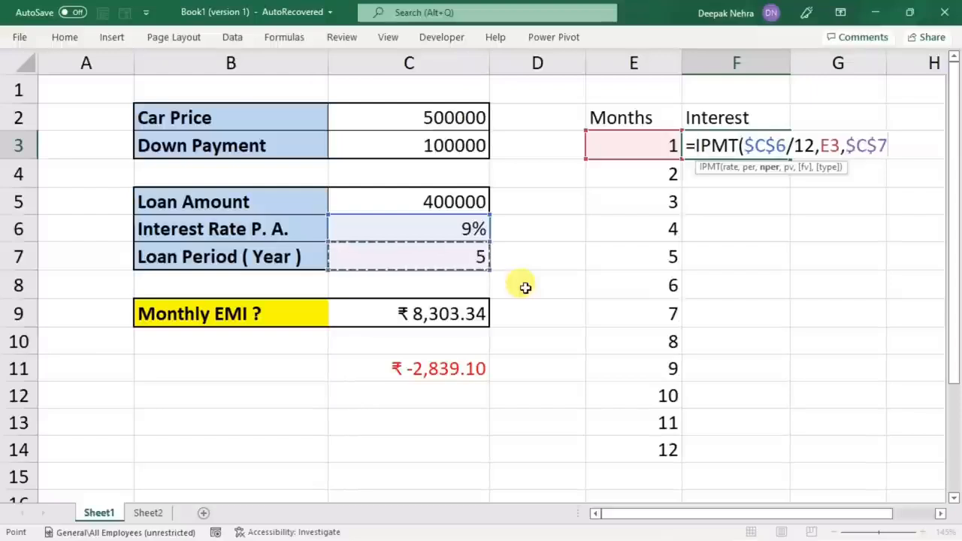
{"action": "type", "text": "*"}
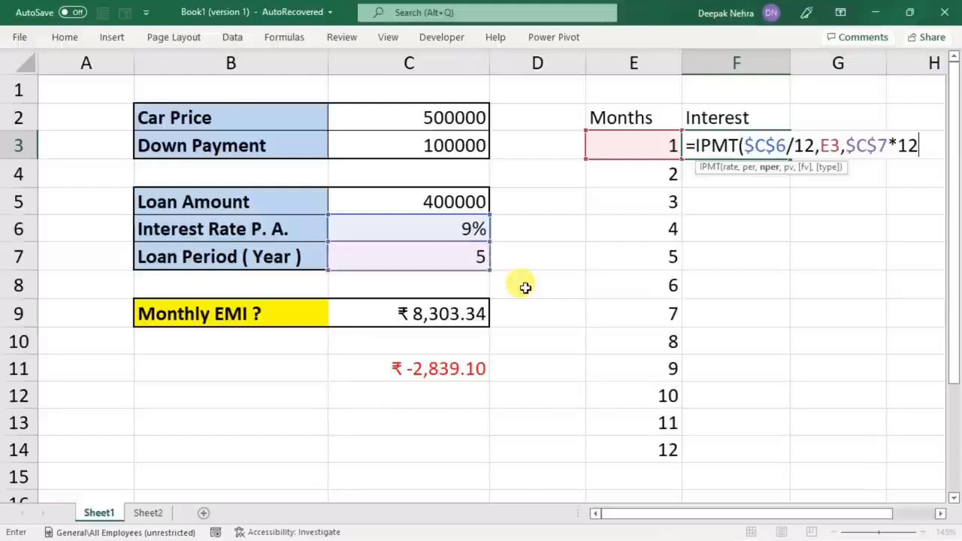
{"action": "type", "text": "12,"}
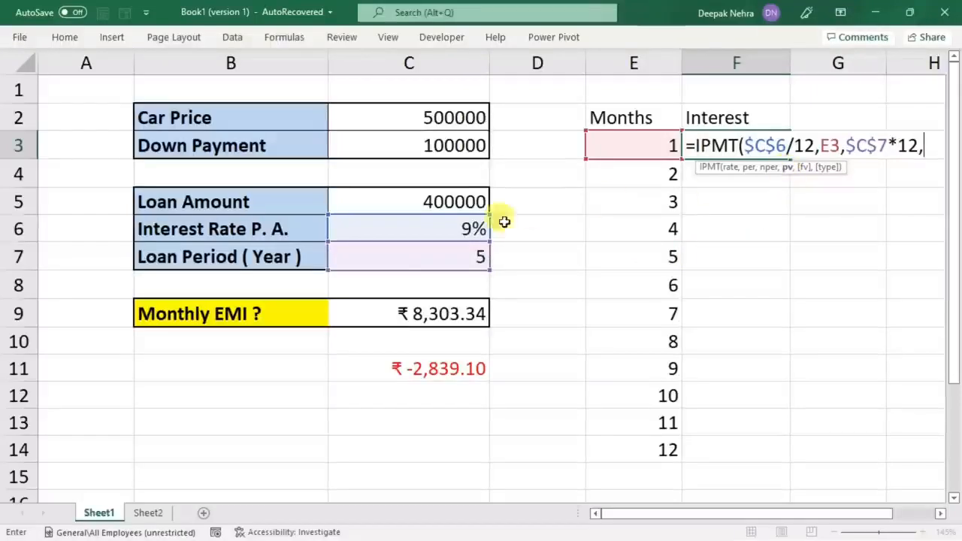
{"action": "left_click", "coordinate": [425, 199]}
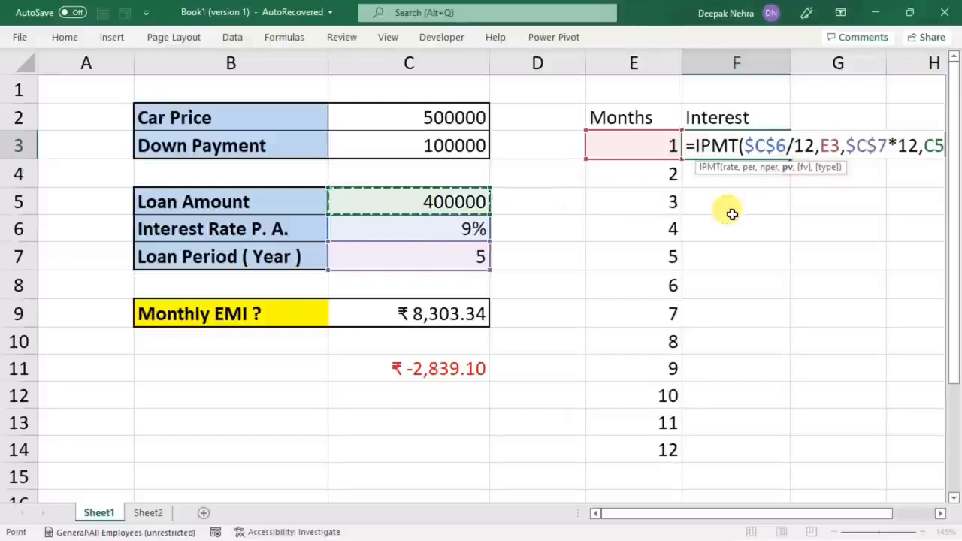
{"action": "key", "text": "F4"}
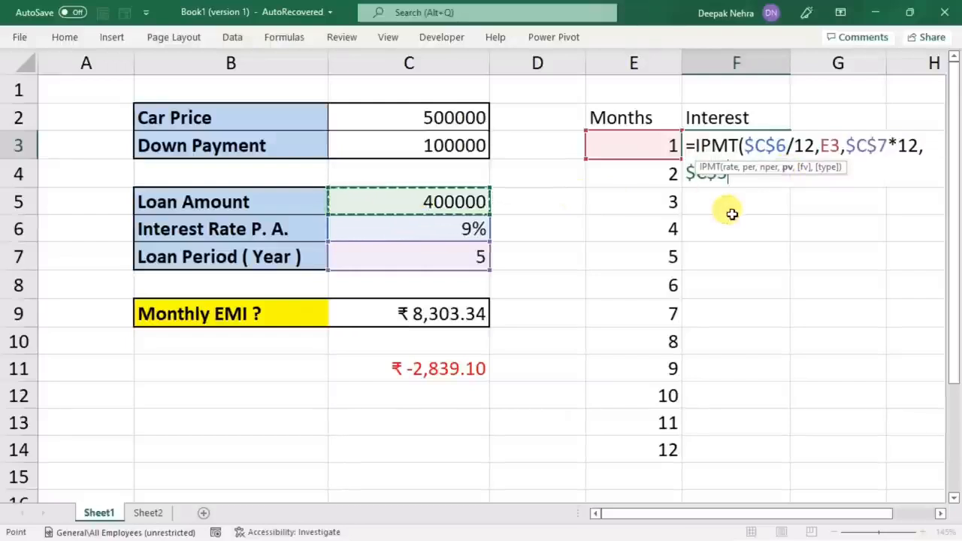
{"action": "type", "text": ")"}
{"action": "key", "text": "Return"}
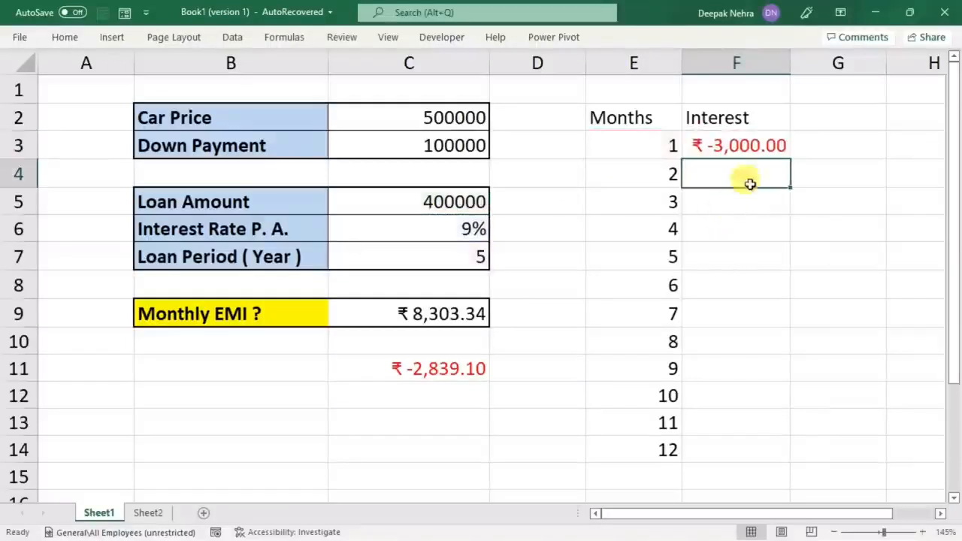
- Put a minus sign before IPMT in the F3 formula and fill the formula down through F14
{"action": "double_click", "coordinate": [741, 146]}
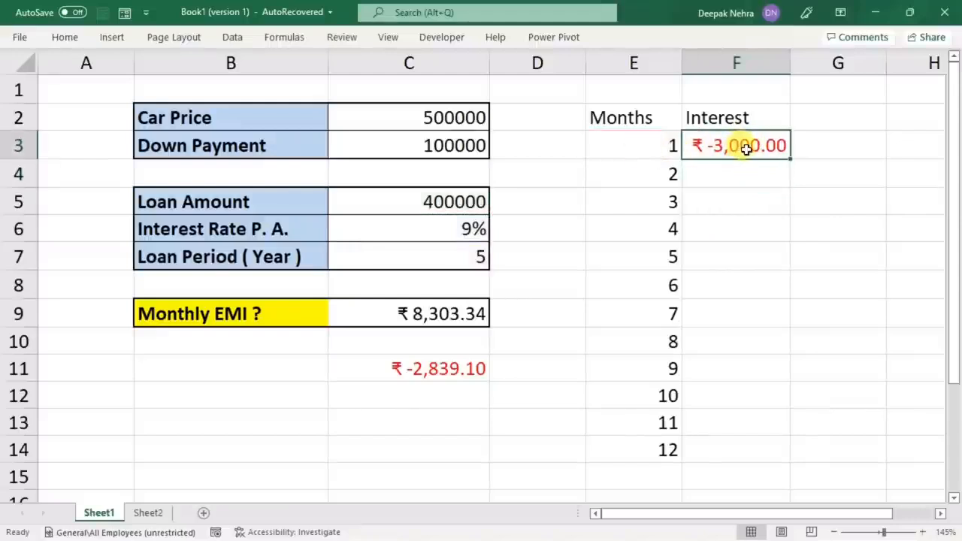
{"action": "left_click", "coordinate": [695, 146]}
{"action": "type", "text": "-"}
{"action": "key", "text": "Return"}
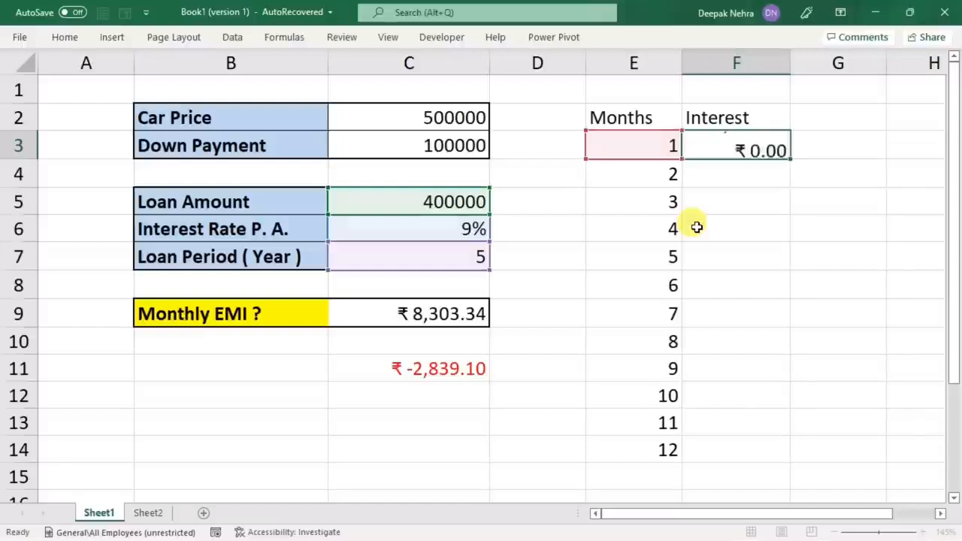
{"action": "left_click", "coordinate": [771, 146]}
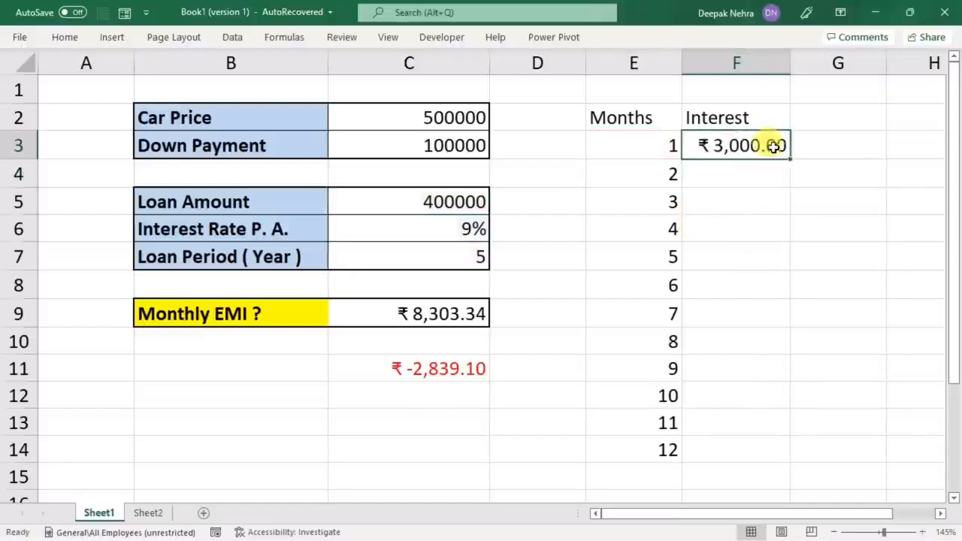
{"action": "left_click_drag", "start_coordinate": [791, 160], "coordinate": [790, 458]}
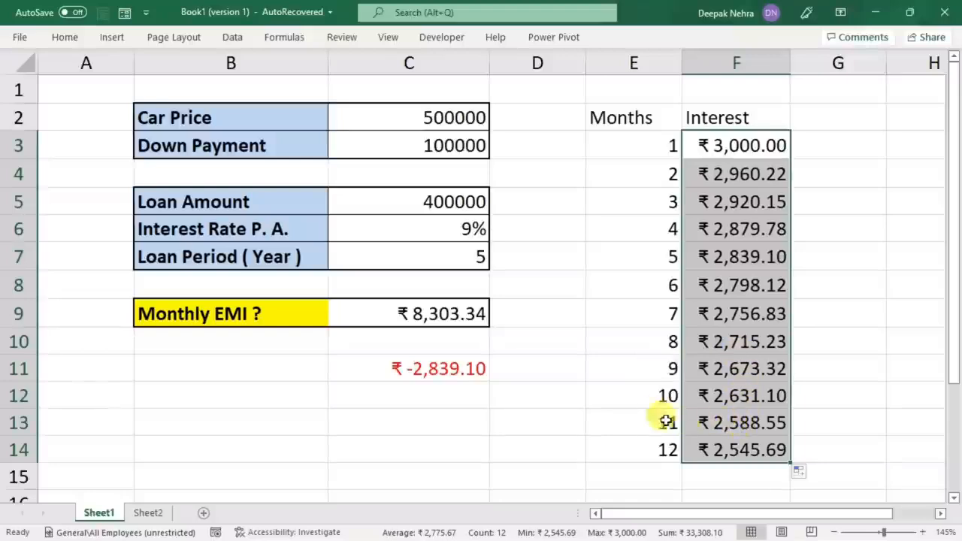
- Extend the month numbers and interest formulas from E12:F14 down to month 24 in row 26
{"action": "left_click_drag", "start_coordinate": [659, 395], "coordinate": [730, 444]}
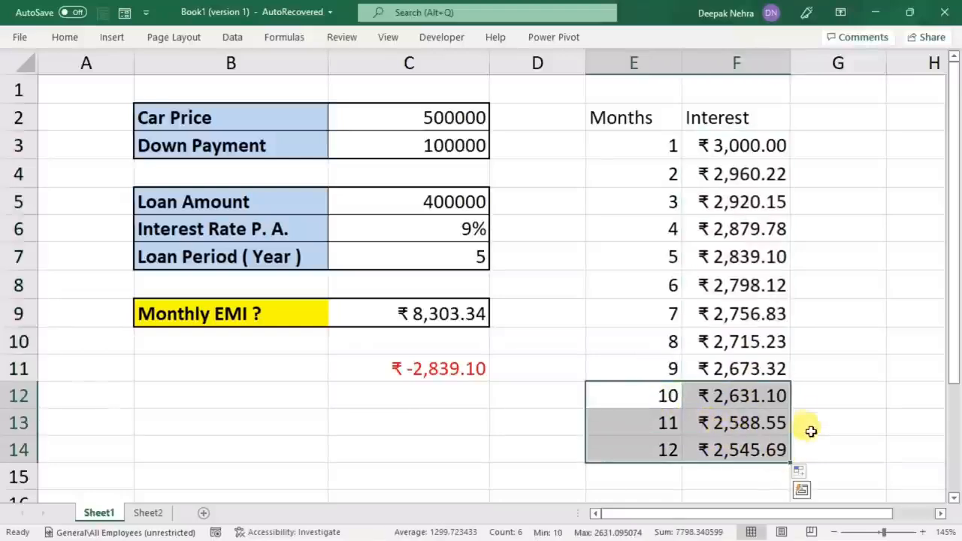
{"action": "scroll", "coordinate": [807, 421], "scroll_direction": "down", "scroll_amount": 3}
{"action": "left_click_drag", "start_coordinate": [790, 210], "coordinate": [799, 483]}
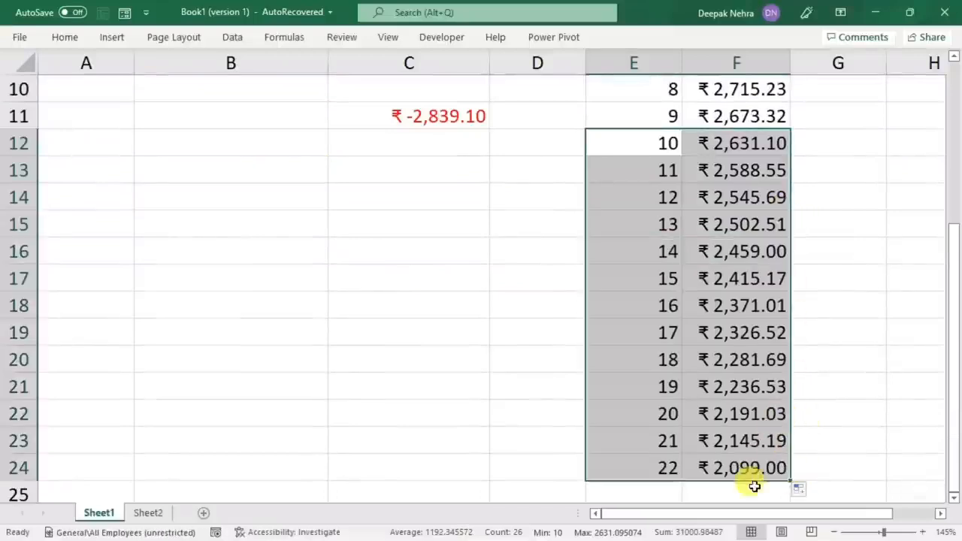
{"action": "scroll", "coordinate": [826, 428], "scroll_direction": "up", "scroll_amount": 1}
{"action": "scroll", "coordinate": [817, 439], "scroll_direction": "down", "scroll_amount": 2}
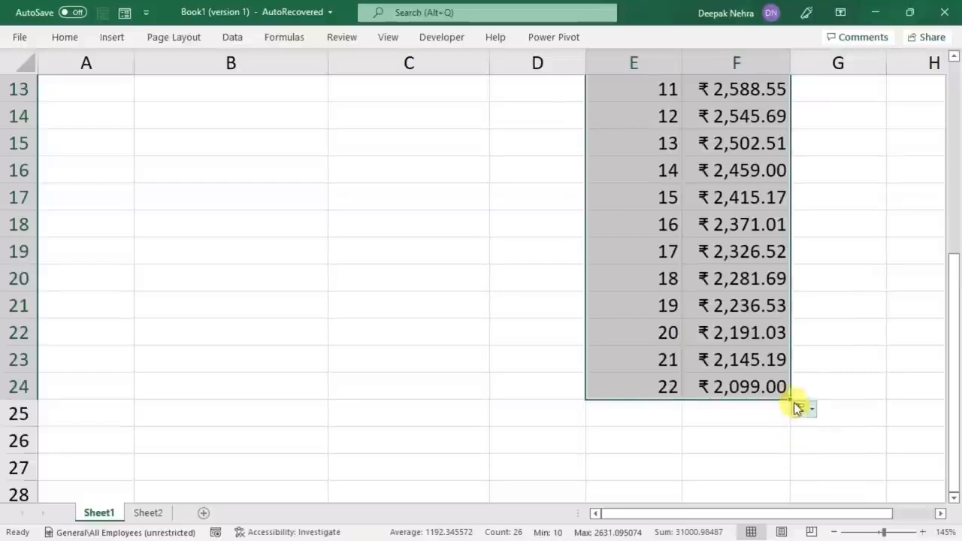
{"action": "left_click_drag", "start_coordinate": [792, 406], "coordinate": [801, 454]}
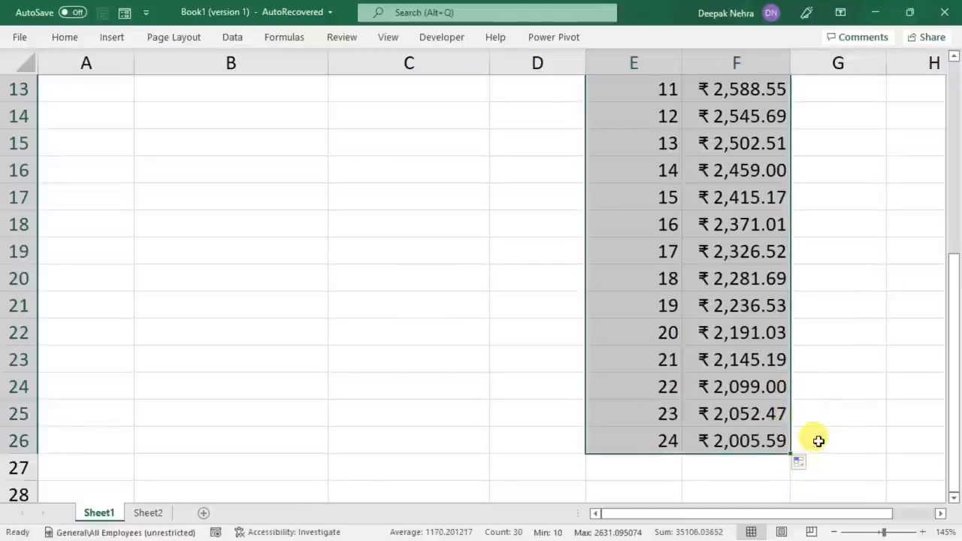
{"action": "scroll", "coordinate": [809, 429], "scroll_direction": "down", "scroll_amount": 1}
{"action": "scroll", "coordinate": [810, 429], "scroll_direction": "up", "scroll_amount": 5}
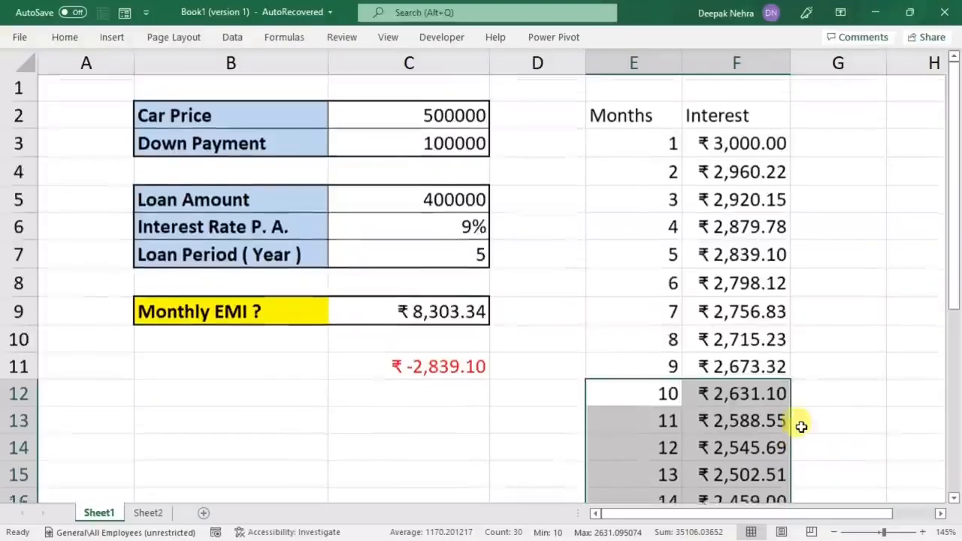
{"action": "left_click", "coordinate": [754, 204]}
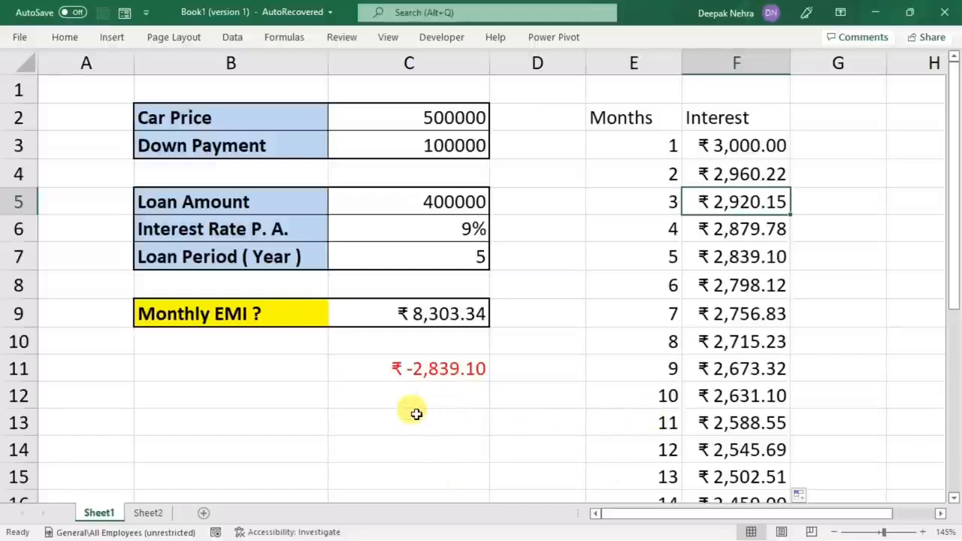
- Calculate the first month's principal payment in C12 with =PPMT(C6/12,1,C7*12,C5)
{"action": "left_click", "coordinate": [435, 397]}
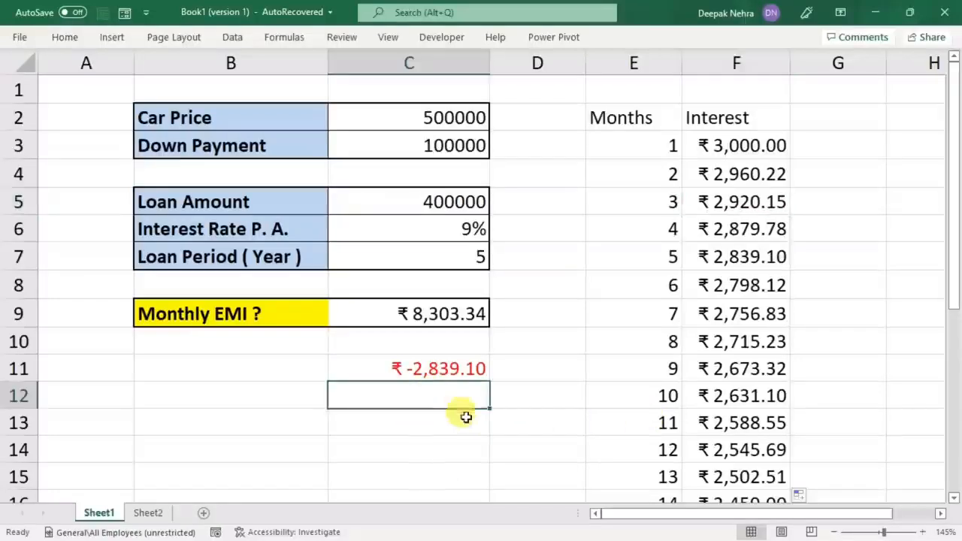
{"action": "type", "text": "=ppm"}
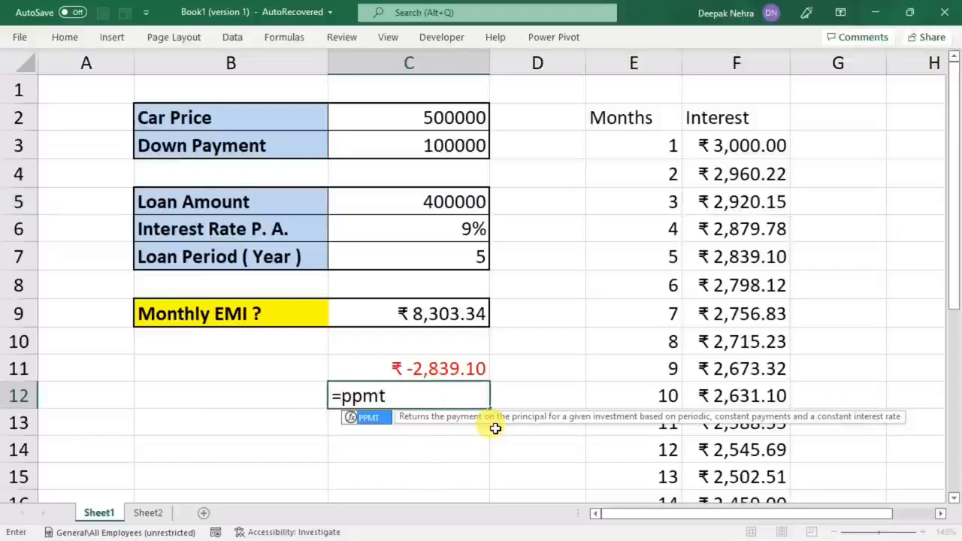
{"action": "type", "text": "t"}
{"action": "key", "text": "Tab"}
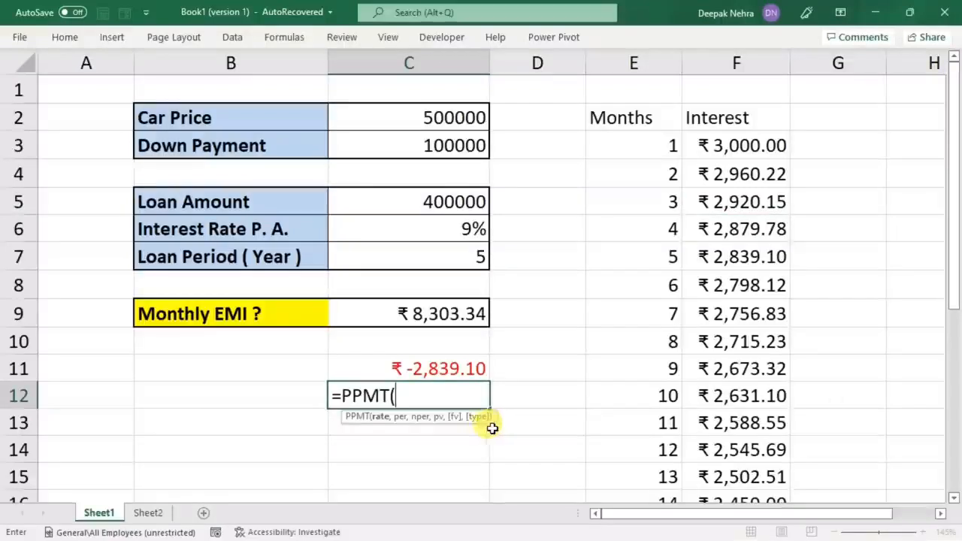
{"action": "left_click", "coordinate": [414, 233]}
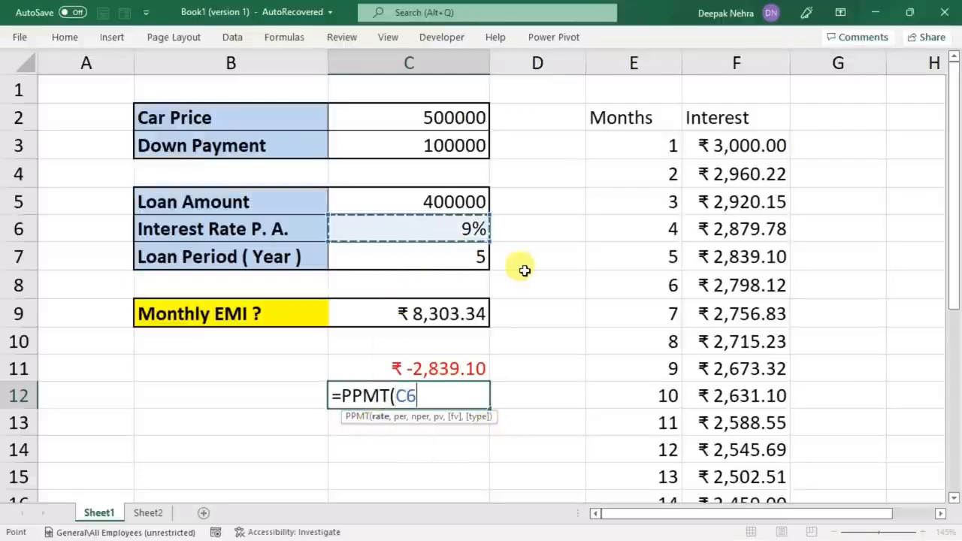
{"action": "type", "text": "/12,"}
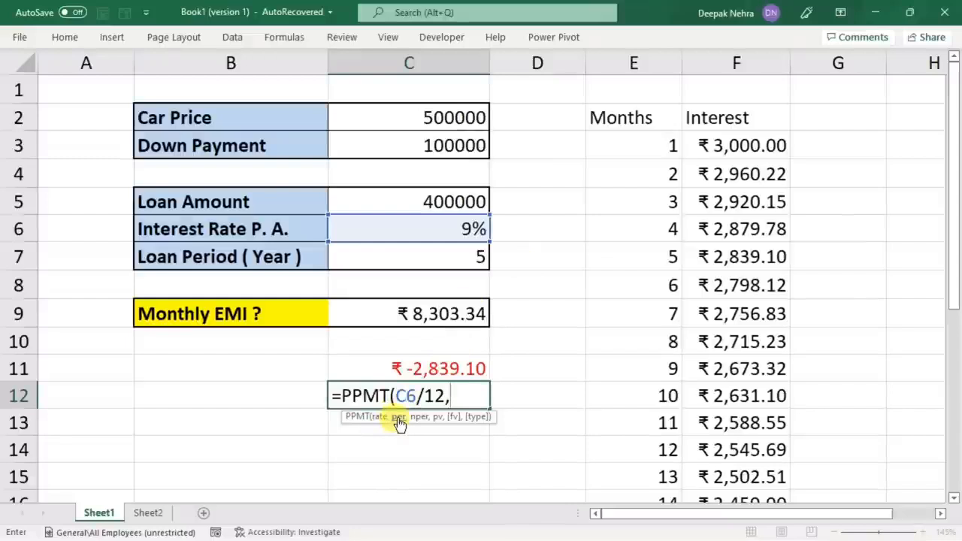
{"action": "type", "text": "1,"}
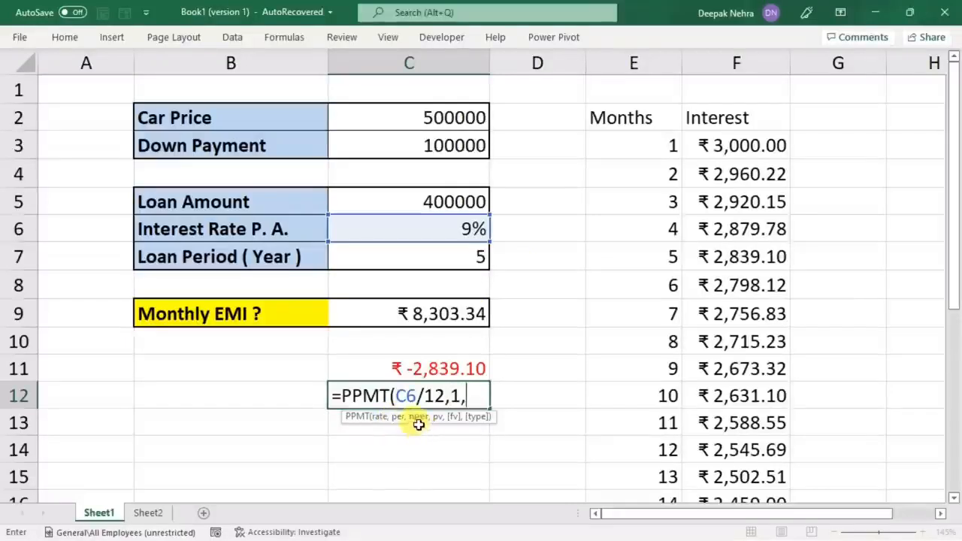
{"action": "left_click", "coordinate": [458, 256]}
{"action": "type", "text": "*12,"}
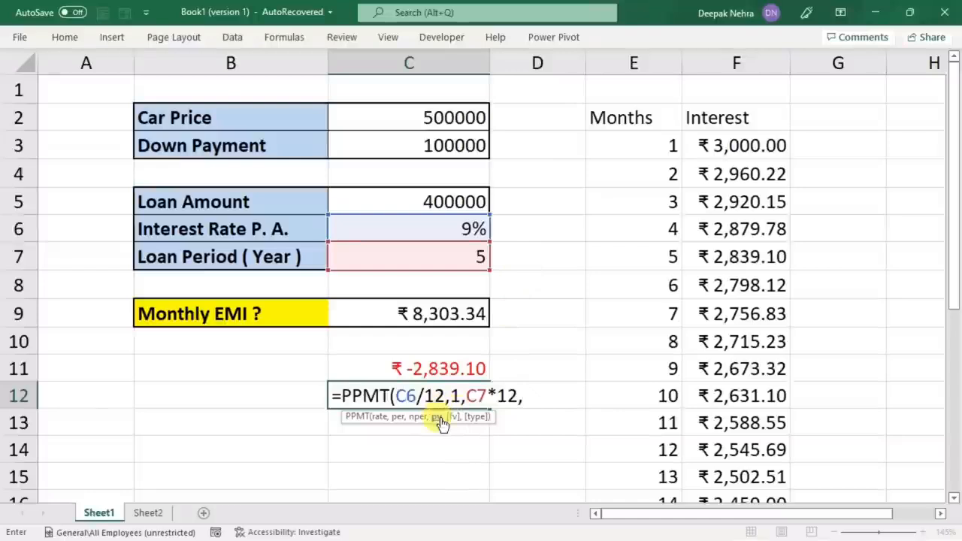
{"action": "left_click", "coordinate": [425, 193]}
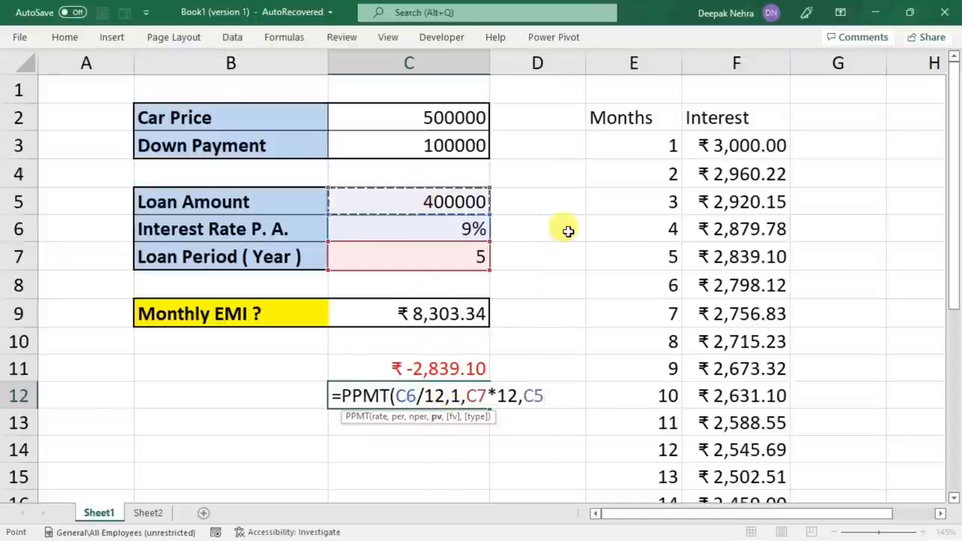
{"action": "key", "text": "Return"}
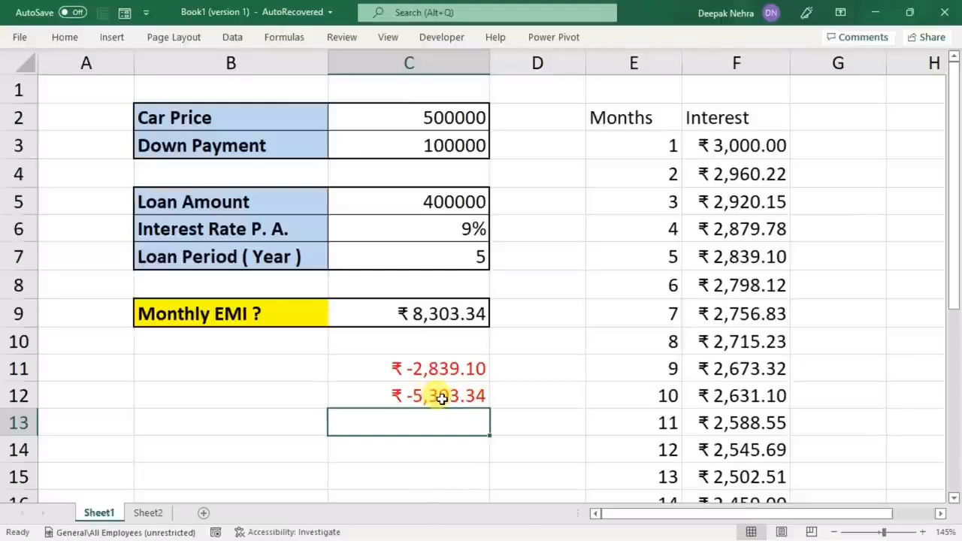
- Set the period argument of the IPMT formula in C11 to 1 for the first month's interest
{"action": "double_click", "coordinate": [440, 369]}
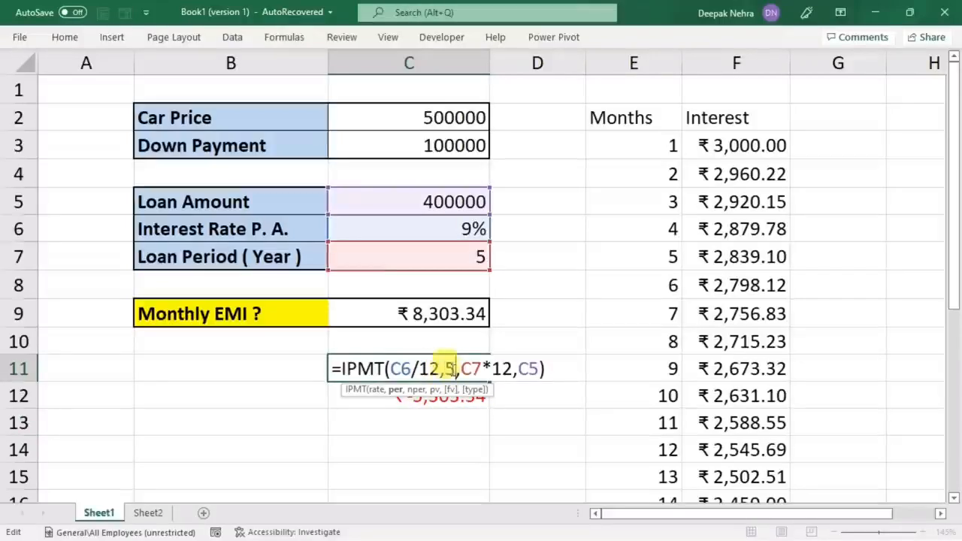
{"action": "key", "text": "BackSpace"}
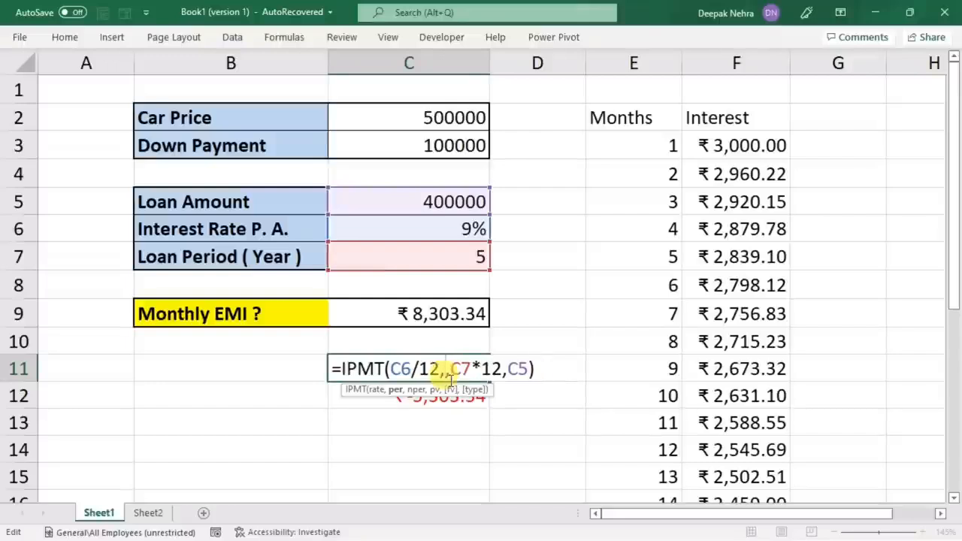
{"action": "type", "text": "1"}
{"action": "key", "text": "Return"}
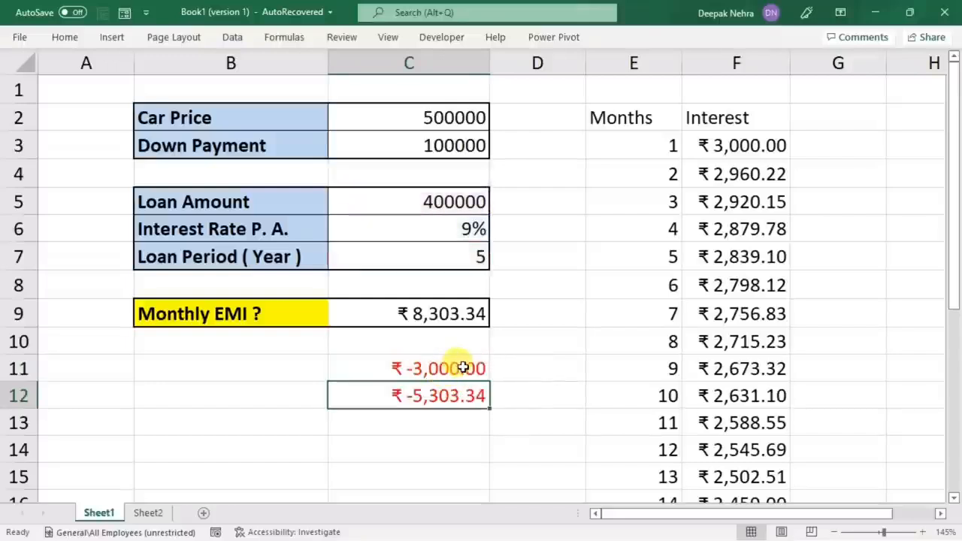
{"action": "left_click", "coordinate": [463, 367]}
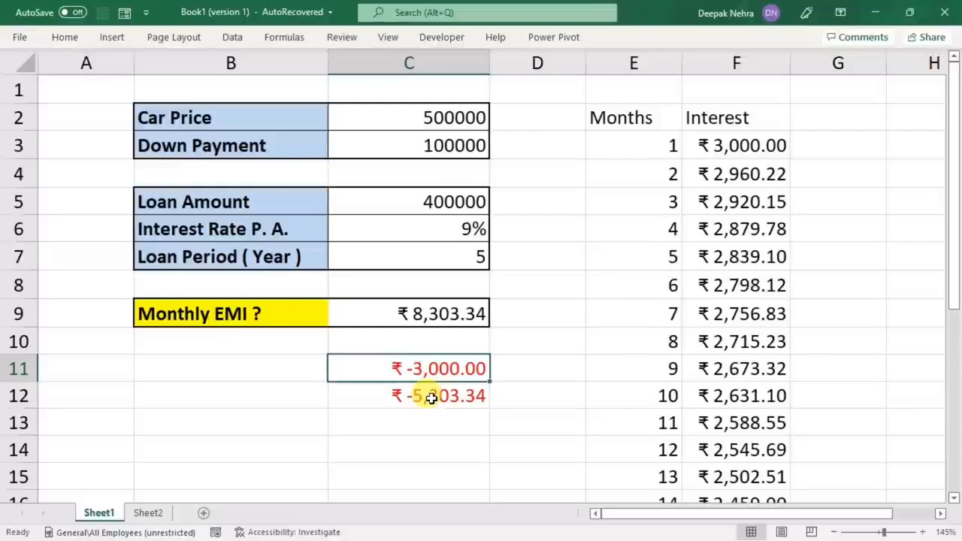
{"action": "left_click", "coordinate": [463, 397]}
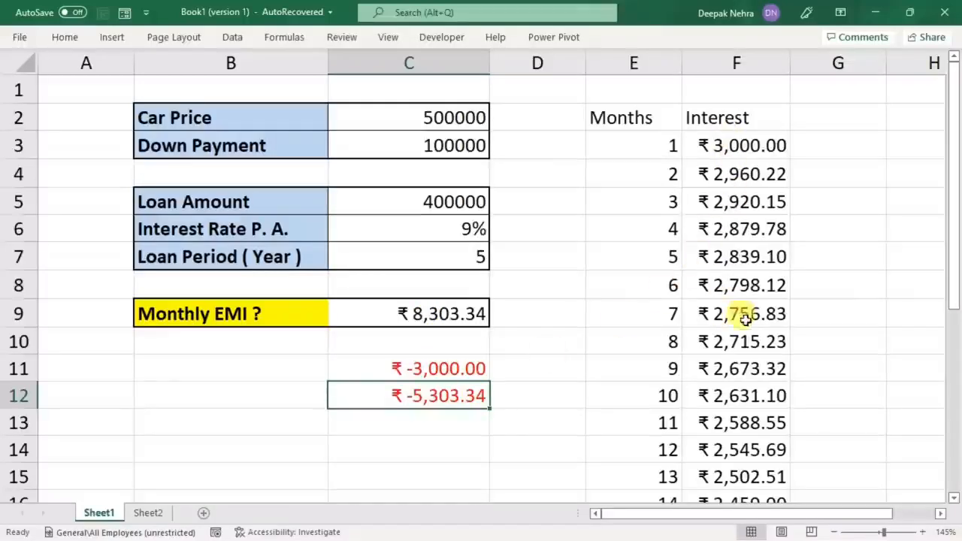
- Add the column header "Pri." in G2 beside the Interest header
{"action": "left_click", "coordinate": [838, 143]}
{"action": "left_click", "coordinate": [819, 113]}
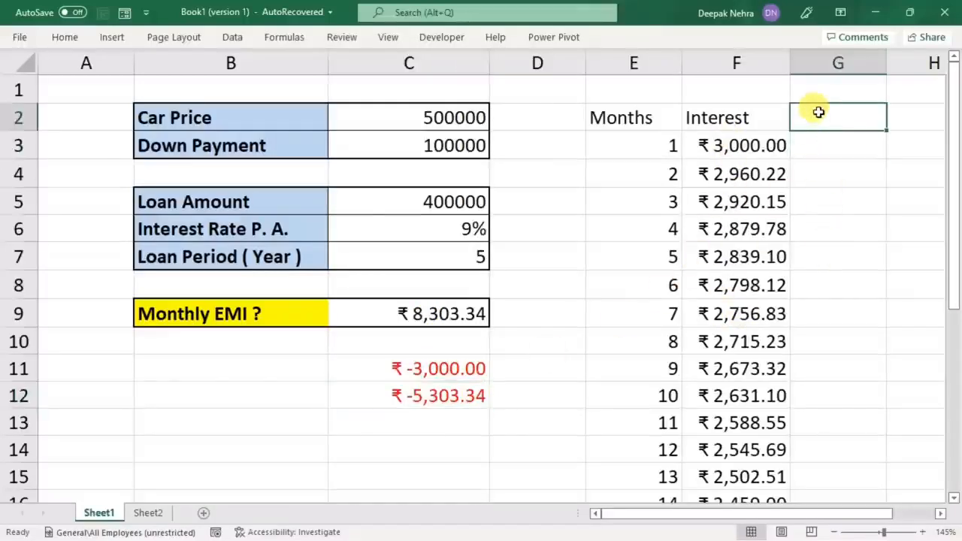
{"action": "type", "text": "Pr"}
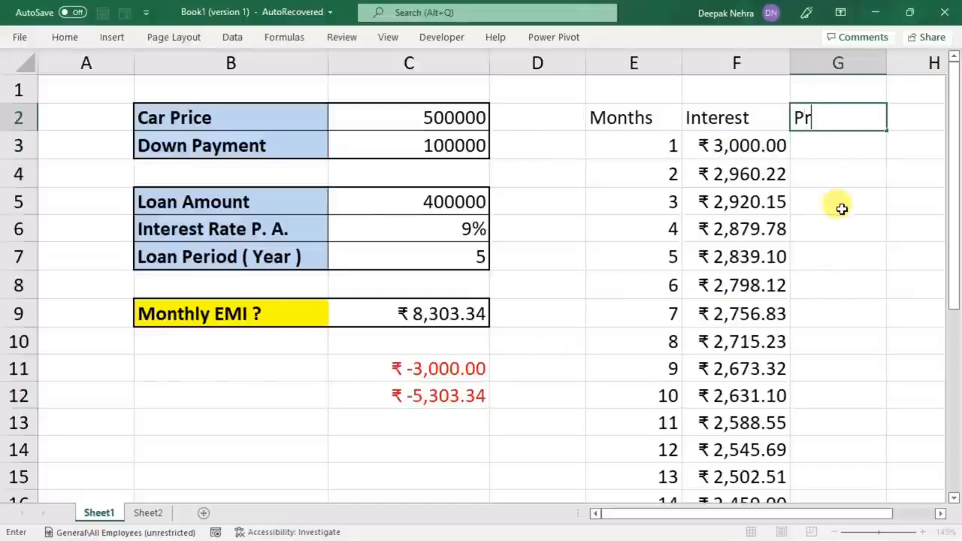
{"action": "type", "text": "i."}
{"action": "key", "text": "Return"}
- Calculate month 1's principal payment in G3 with =PPMT($C$6/12,E3,$C$7*12,$C$5)
{"action": "scroll", "coordinate": [736, 218], "scroll_direction": "right", "scroll_amount": 1}
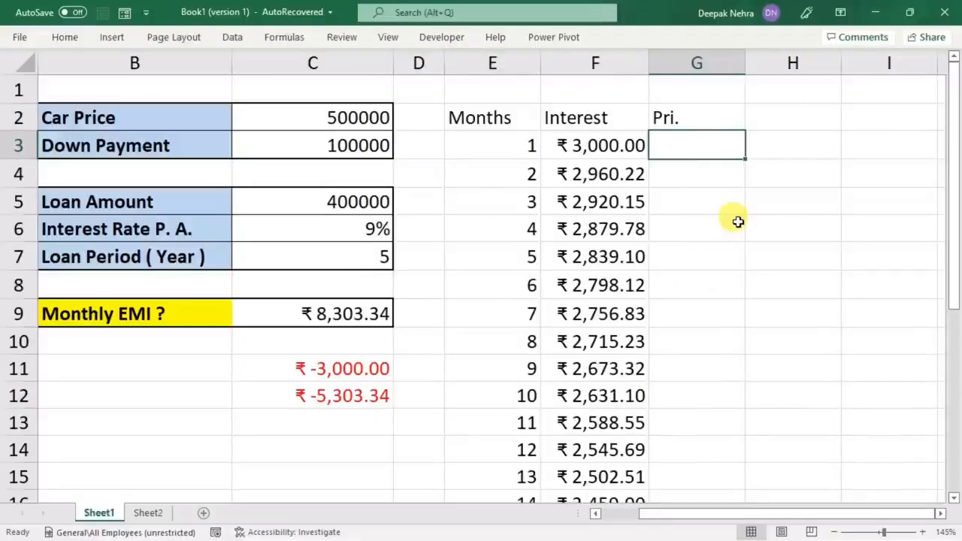
{"action": "type", "text": "=ppmt"}
{"action": "key", "text": "Tab"}
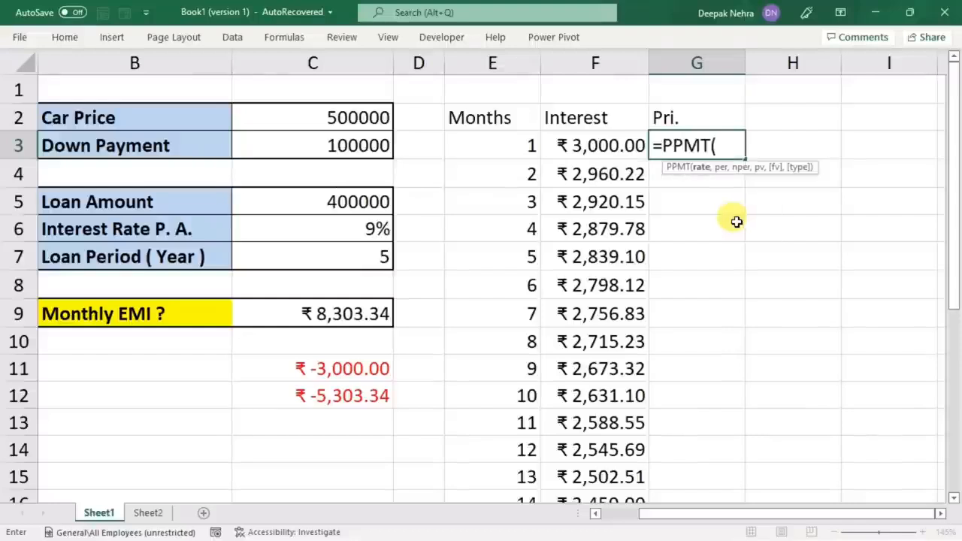
{"action": "left_click", "coordinate": [328, 223]}
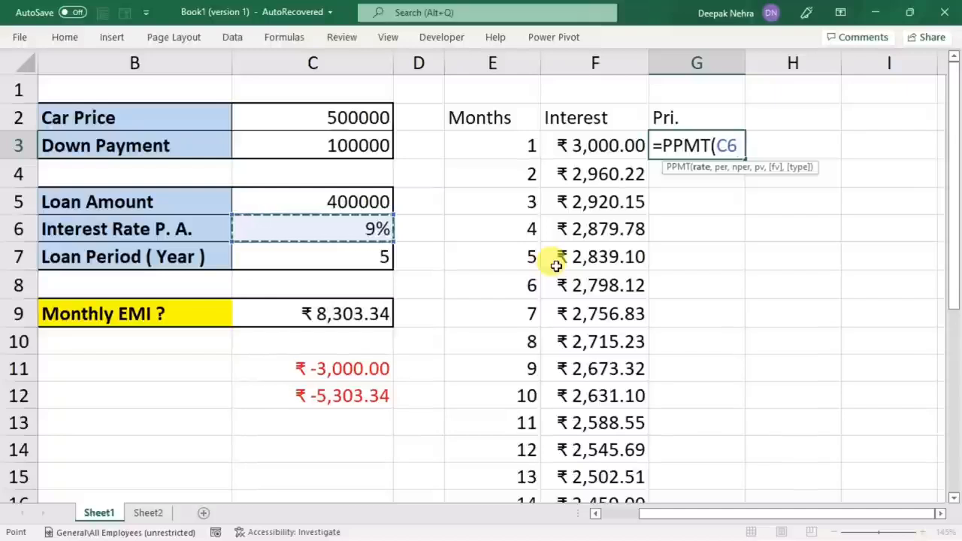
{"action": "key", "text": "F4"}
{"action": "type", "text": "/"}
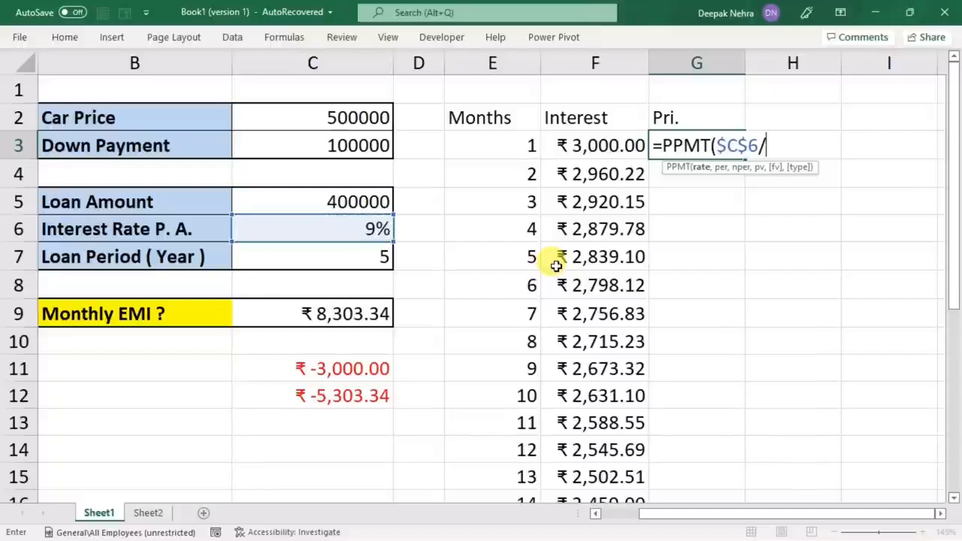
{"action": "type", "text": "12,"}
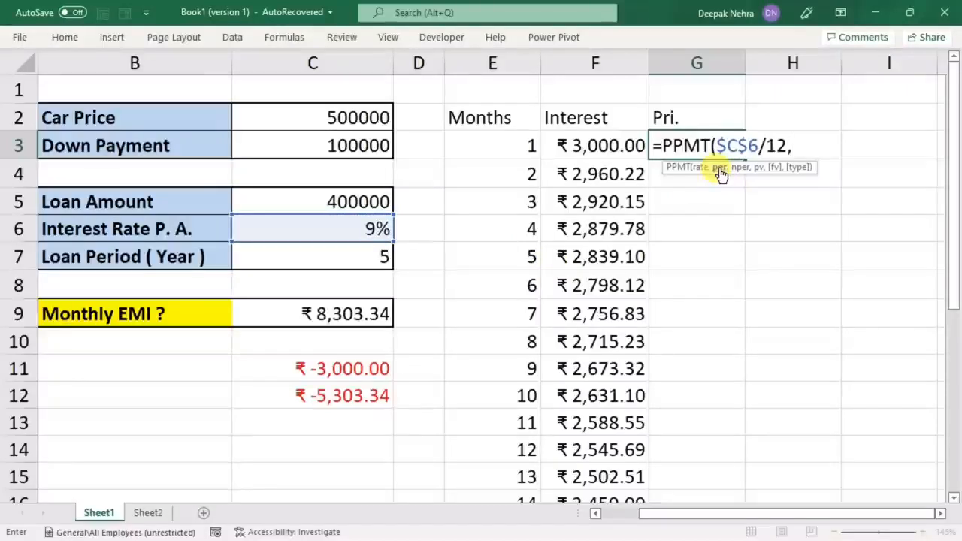
{"action": "left_click", "coordinate": [486, 145]}
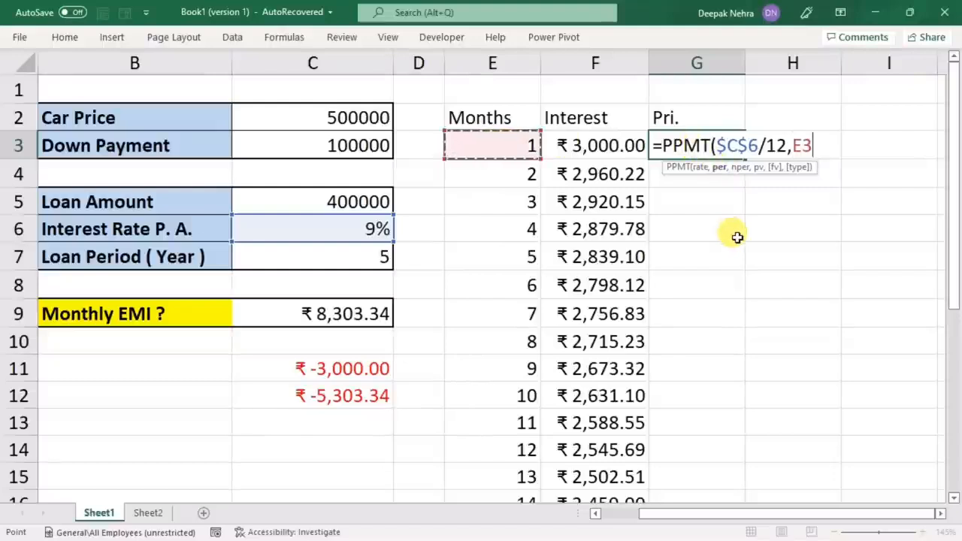
{"action": "type", "text": ","}
{"action": "left_click", "coordinate": [338, 256]}
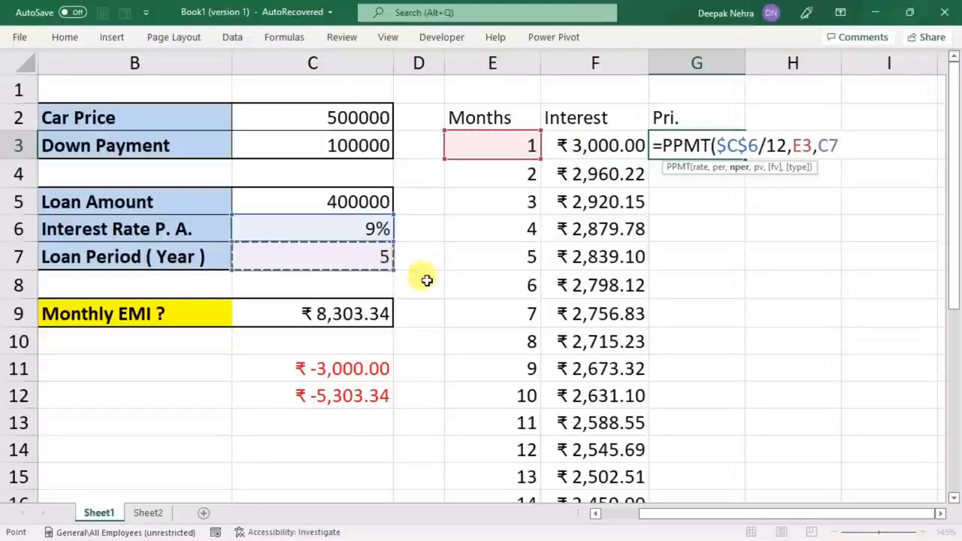
{"action": "key", "text": "F4"}
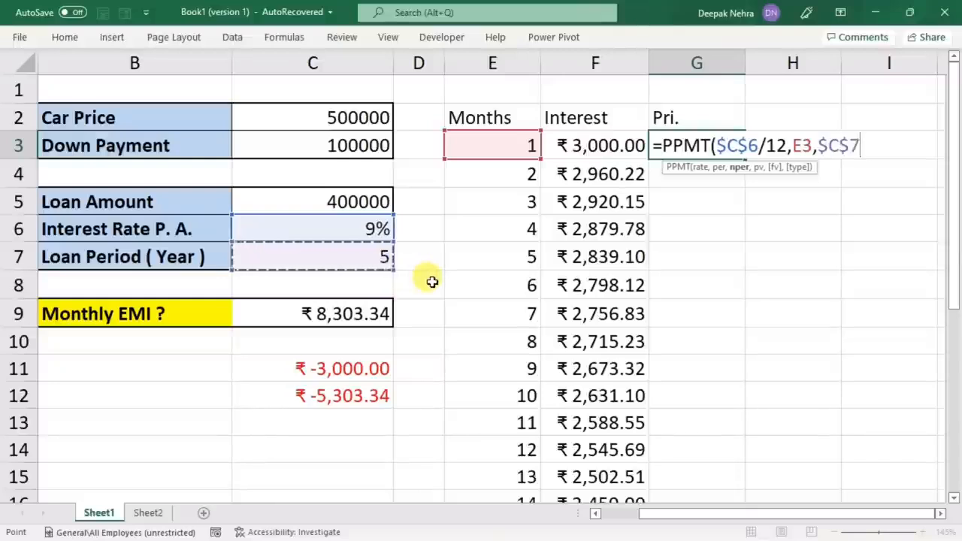
{"action": "type", "text": "*"}
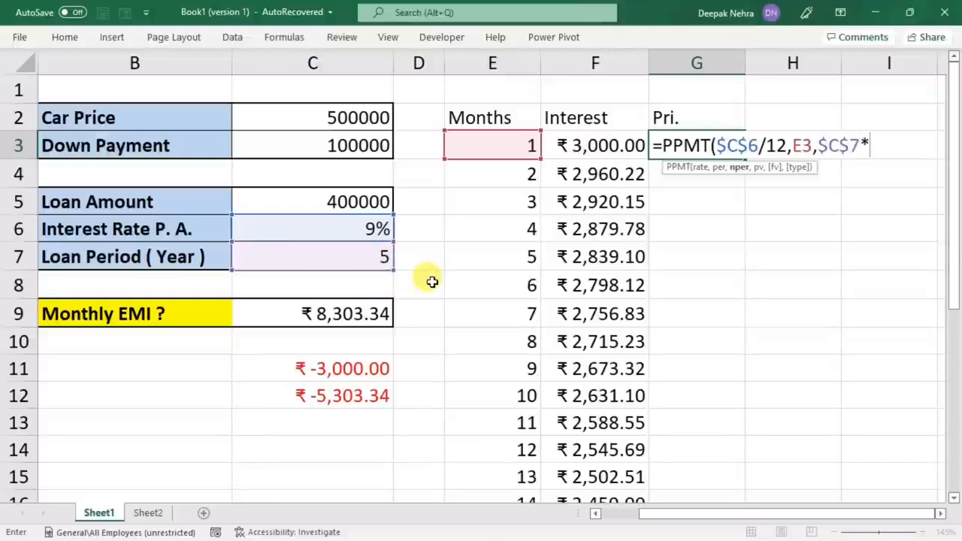
{"action": "type", "text": "12,"}
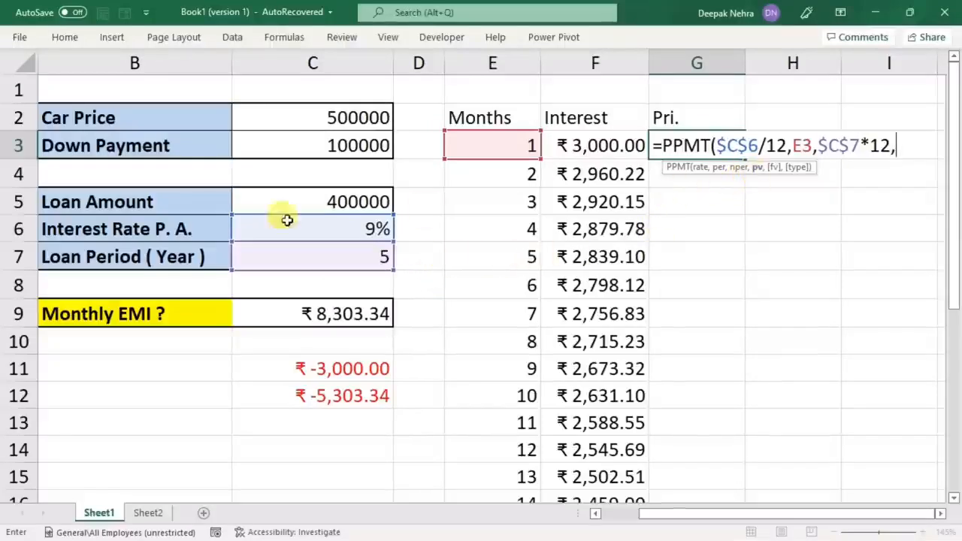
{"action": "left_click", "coordinate": [280, 199]}
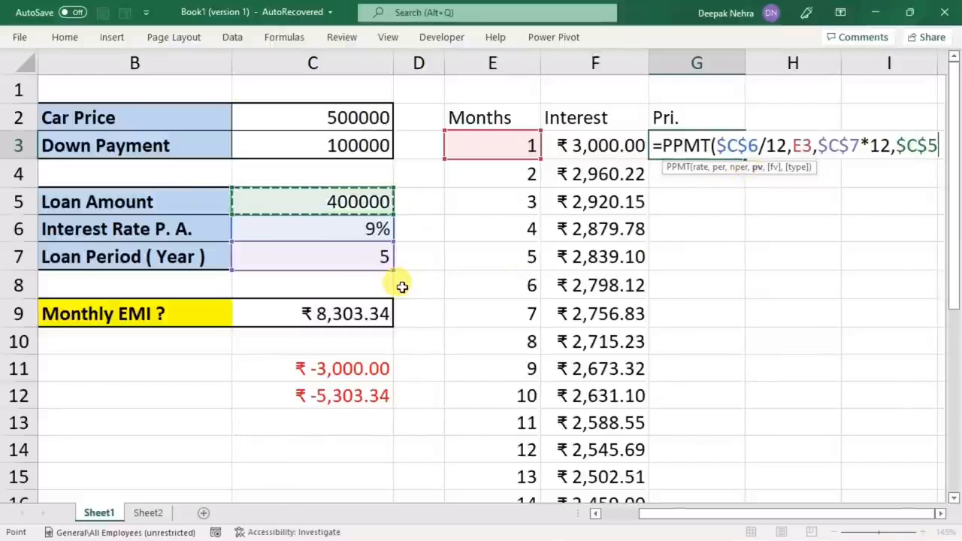
{"action": "type", "text": ")"}
{"action": "key", "text": "Return"}
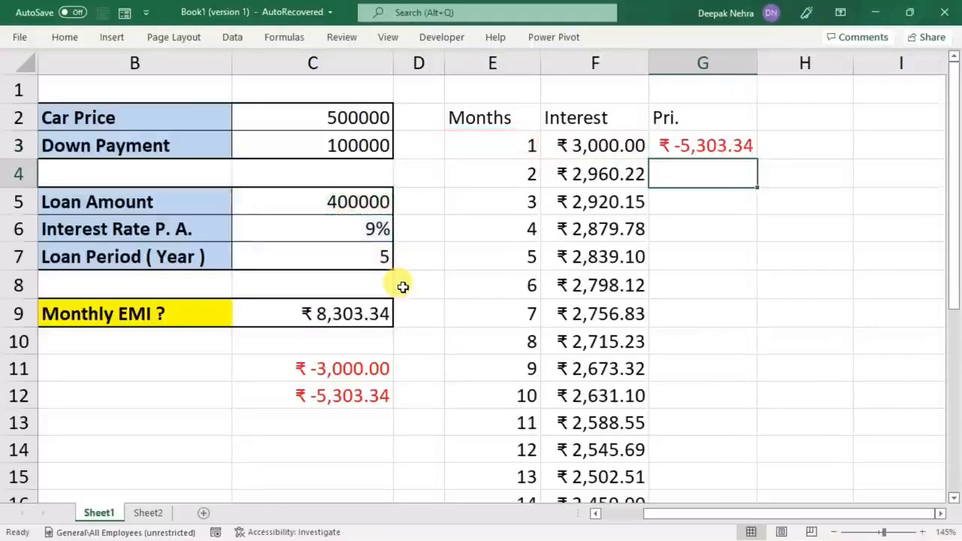
- Put a minus sign before PPMT in the G3 formula and fill the formula down through G12
{"action": "double_click", "coordinate": [676, 146]}
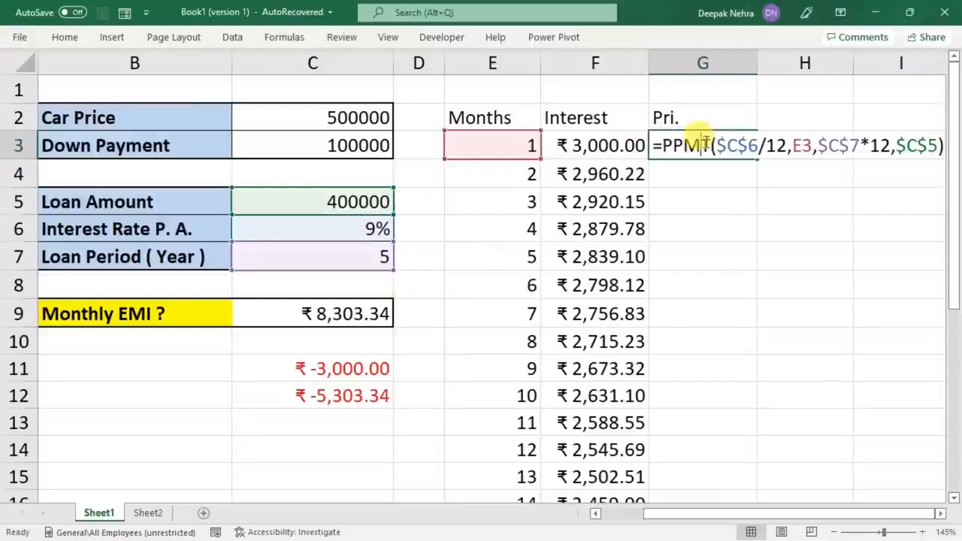
{"action": "left_click", "coordinate": [658, 145]}
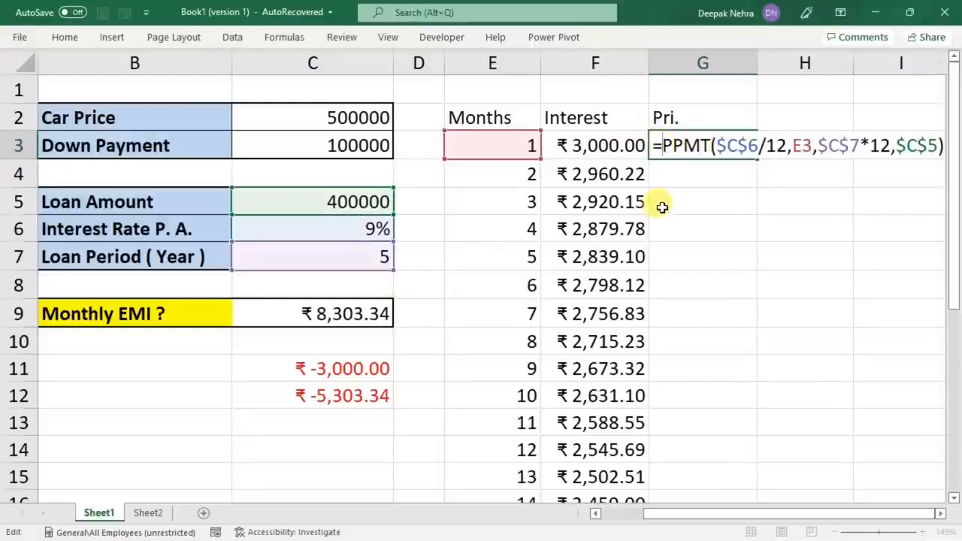
{"action": "type", "text": "-"}
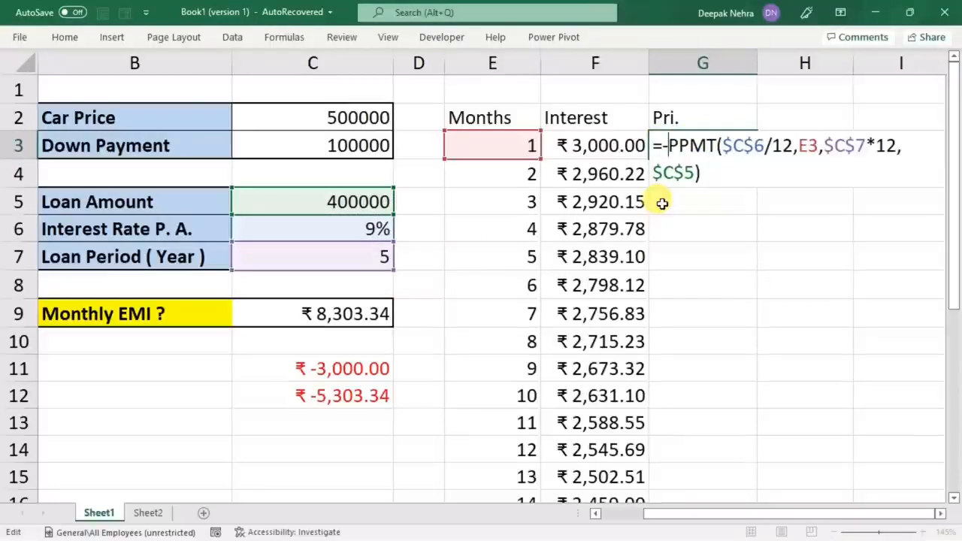
{"action": "key", "text": "Return"}
{"action": "left_click", "coordinate": [721, 145]}
{"action": "left_click_drag", "start_coordinate": [759, 160], "coordinate": [713, 409]}
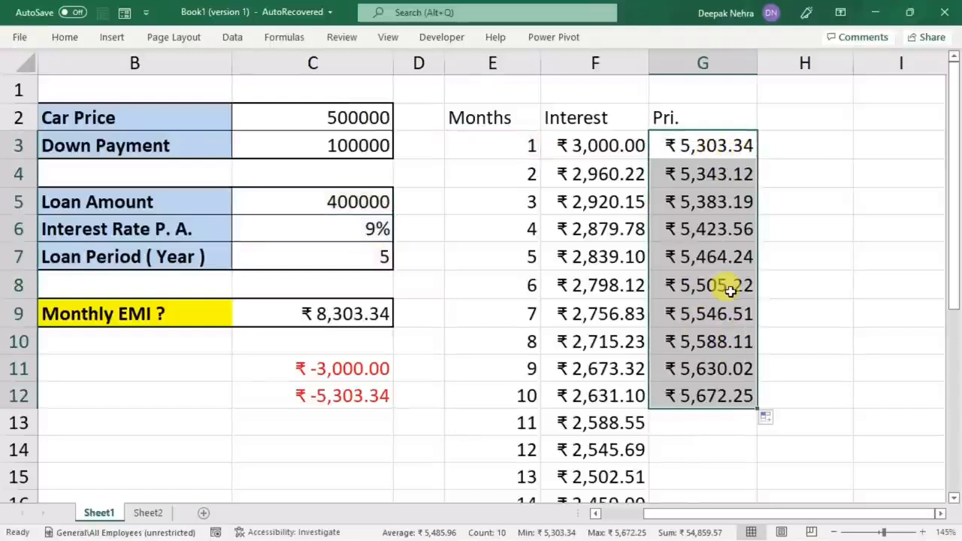
- Add the interest and principal for month 1 in H3 with =F3+G3 and fill the formula down through H10
{"action": "left_click", "coordinate": [813, 152]}
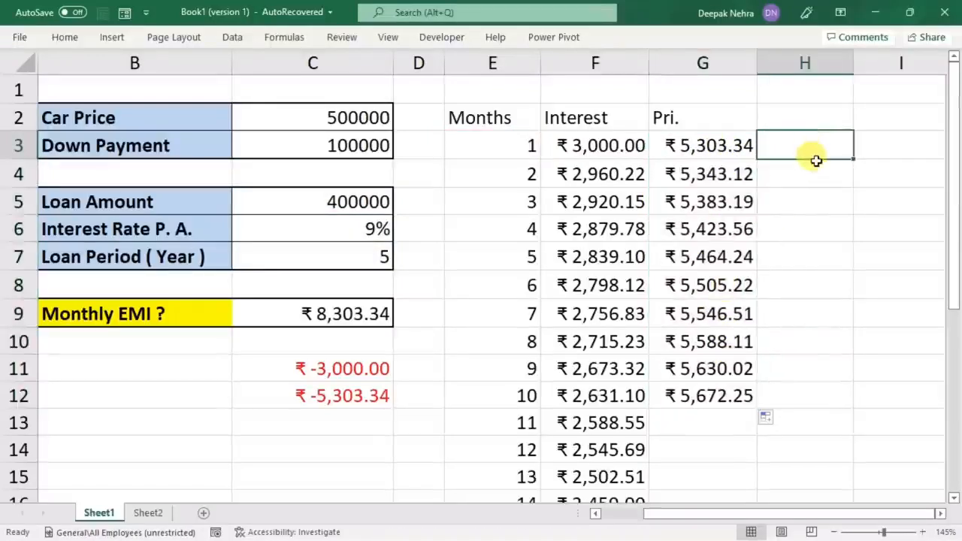
{"action": "type", "text": "="}
{"action": "left_click", "coordinate": [623, 148]}
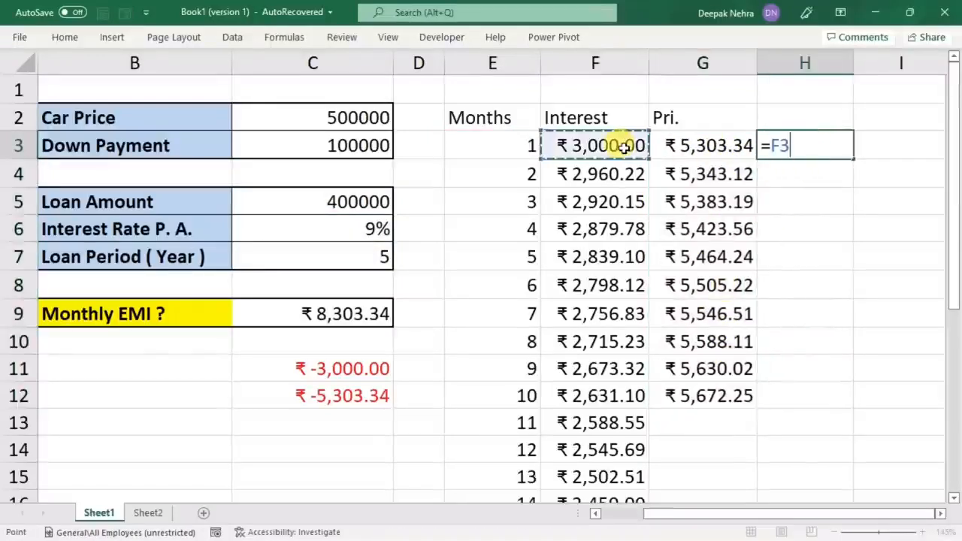
{"action": "type", "text": "+"}
{"action": "left_click", "coordinate": [687, 143]}
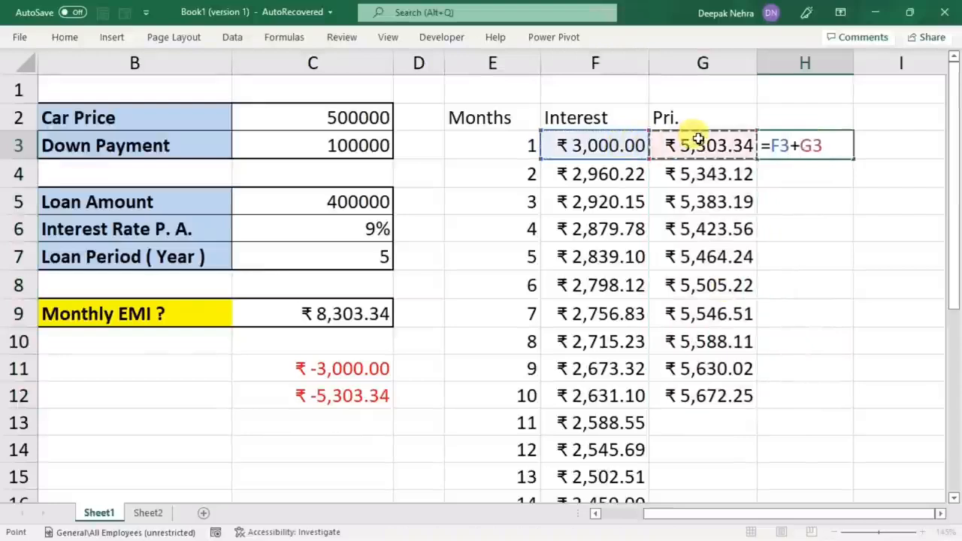
{"action": "key", "text": "Return"}
{"action": "left_click", "coordinate": [812, 147]}
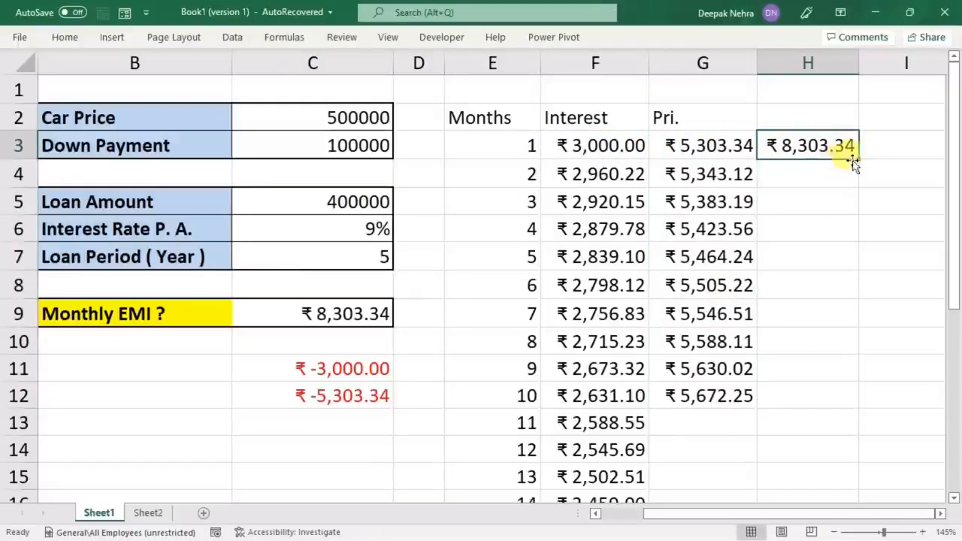
{"action": "left_click_drag", "start_coordinate": [858, 158], "coordinate": [833, 348]}
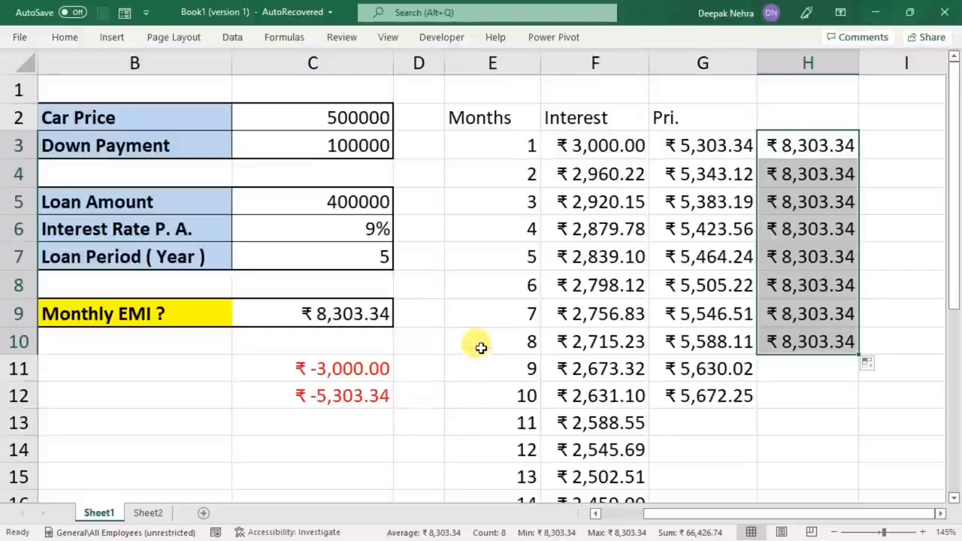
- Inspect the PMT formula in C9, and set the loan period in C7 to 0 to test the formulas
{"action": "double_click", "coordinate": [350, 312]}
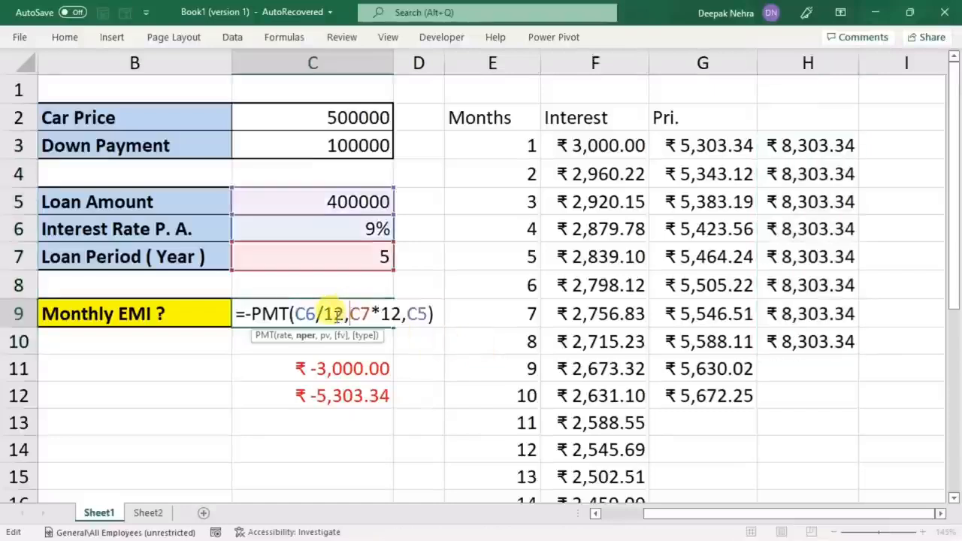
{"action": "key", "text": "Escape"}
{"action": "left_click", "coordinate": [355, 254]}
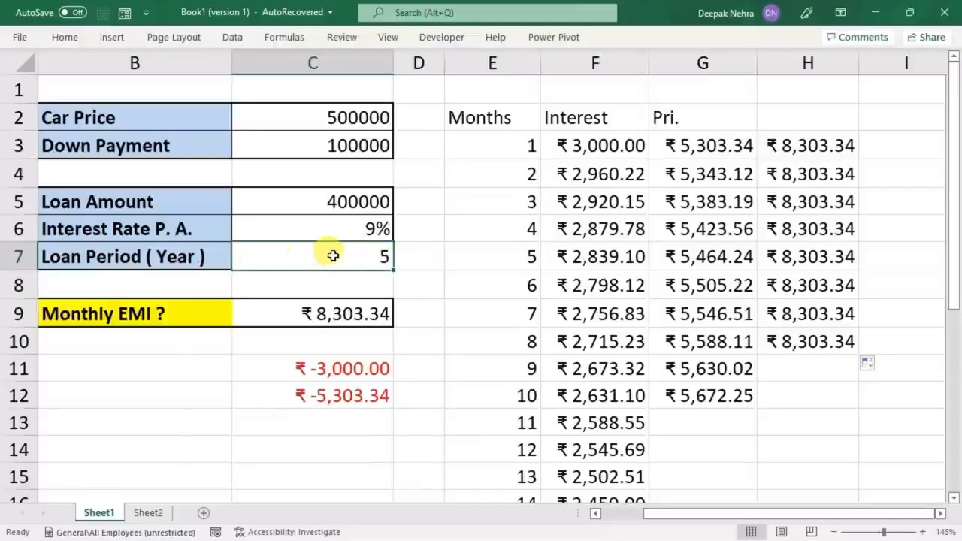
{"action": "type", "text": "0"}
{"action": "left_click", "coordinate": [429, 252]}
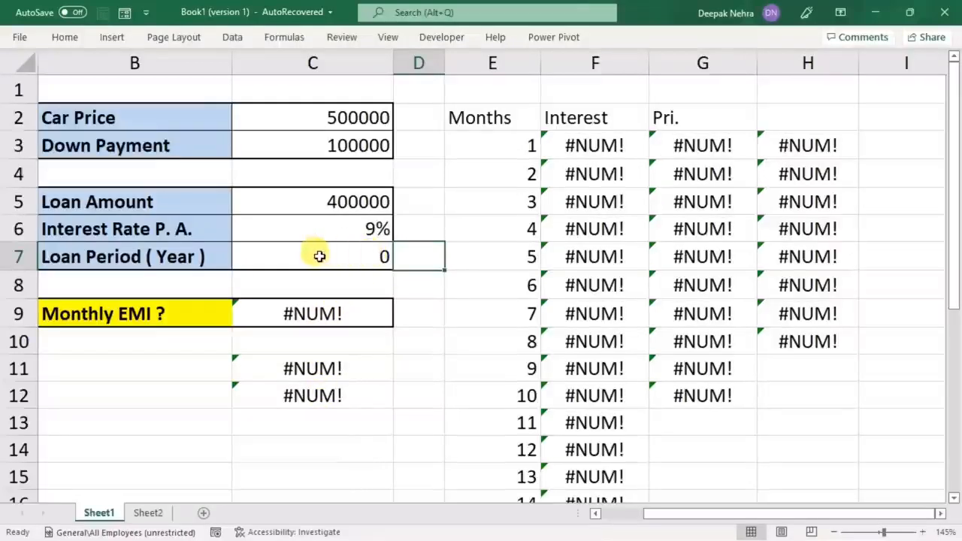
- Set the loan period in C7 to 3 years
{"action": "left_click", "coordinate": [363, 260]}
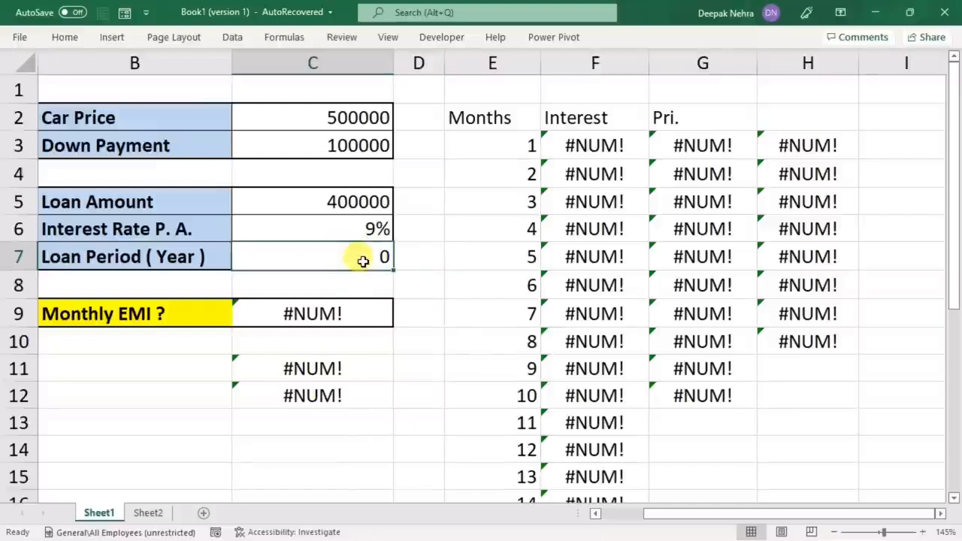
{"action": "type", "text": "3"}
{"action": "left_click", "coordinate": [446, 262]}
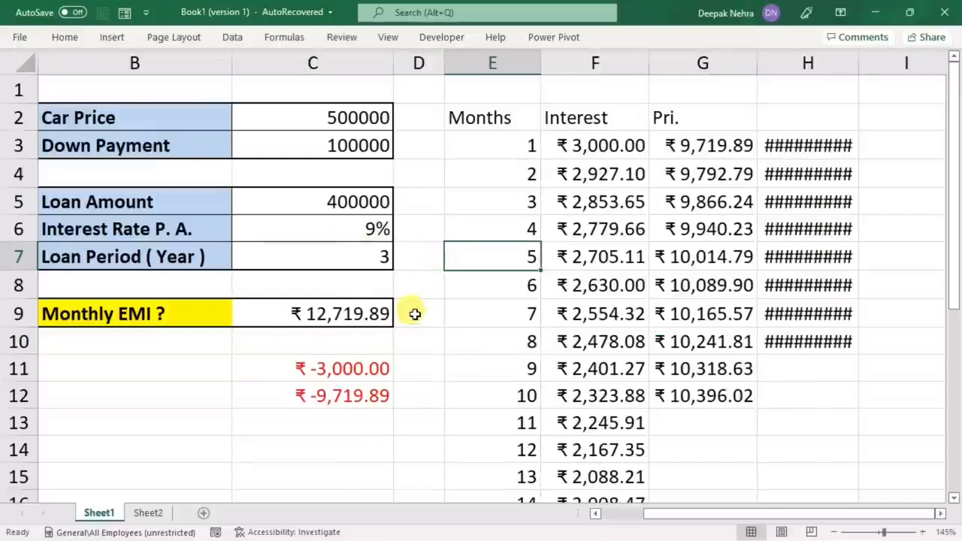
- Try the text "sd" as the interest rate in C6 to test the formulas, and undo the entry
{"action": "left_click", "coordinate": [362, 235]}
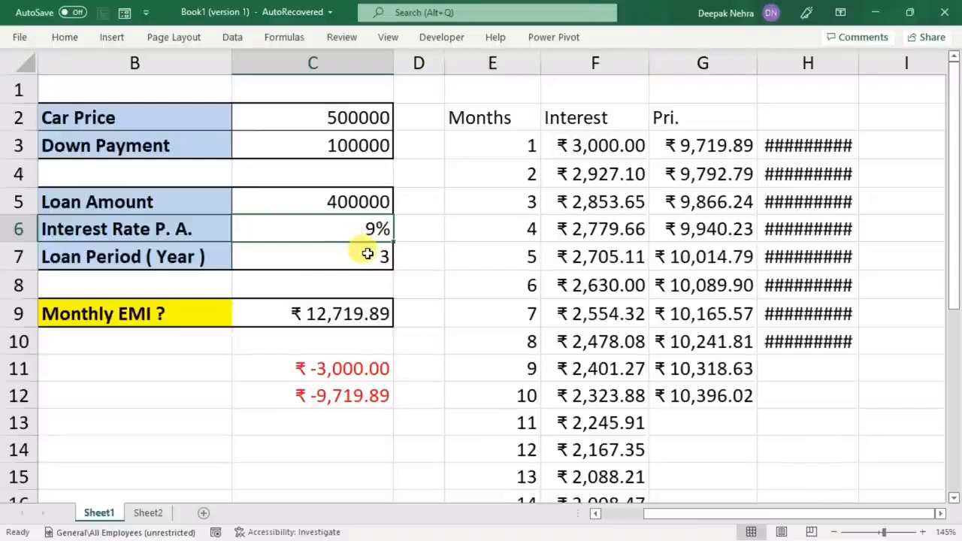
{"action": "type", "text": "sd"}
{"action": "left_click", "coordinate": [451, 256]}
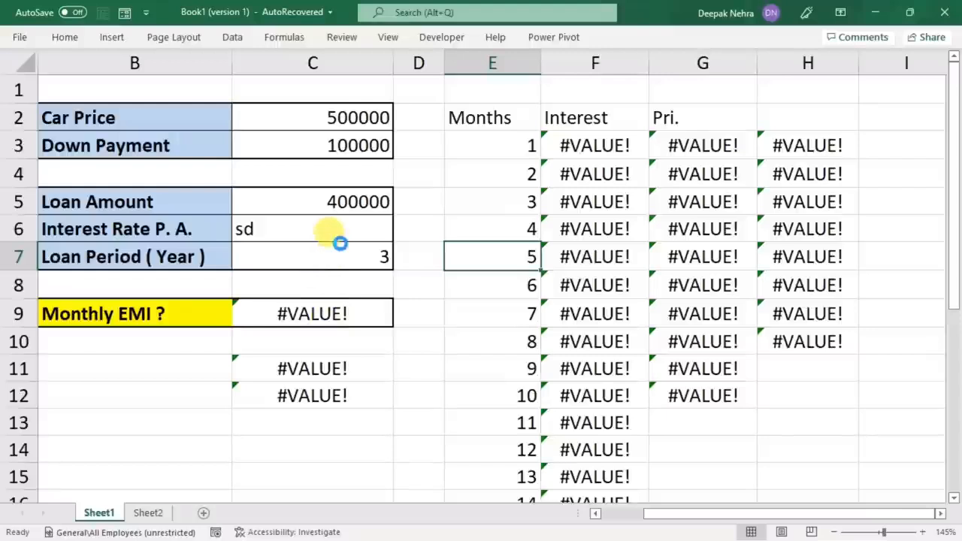
{"action": "key", "text": "ctrl+z"}
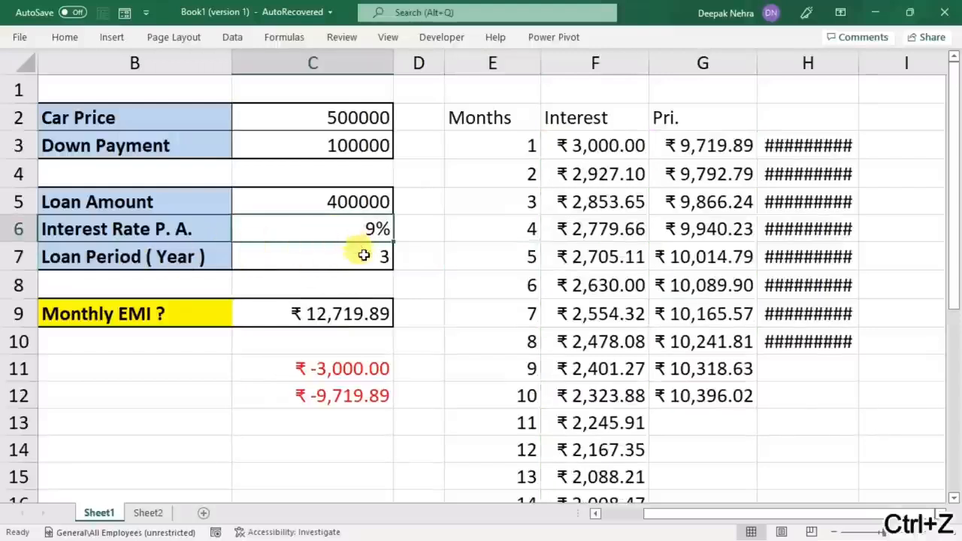